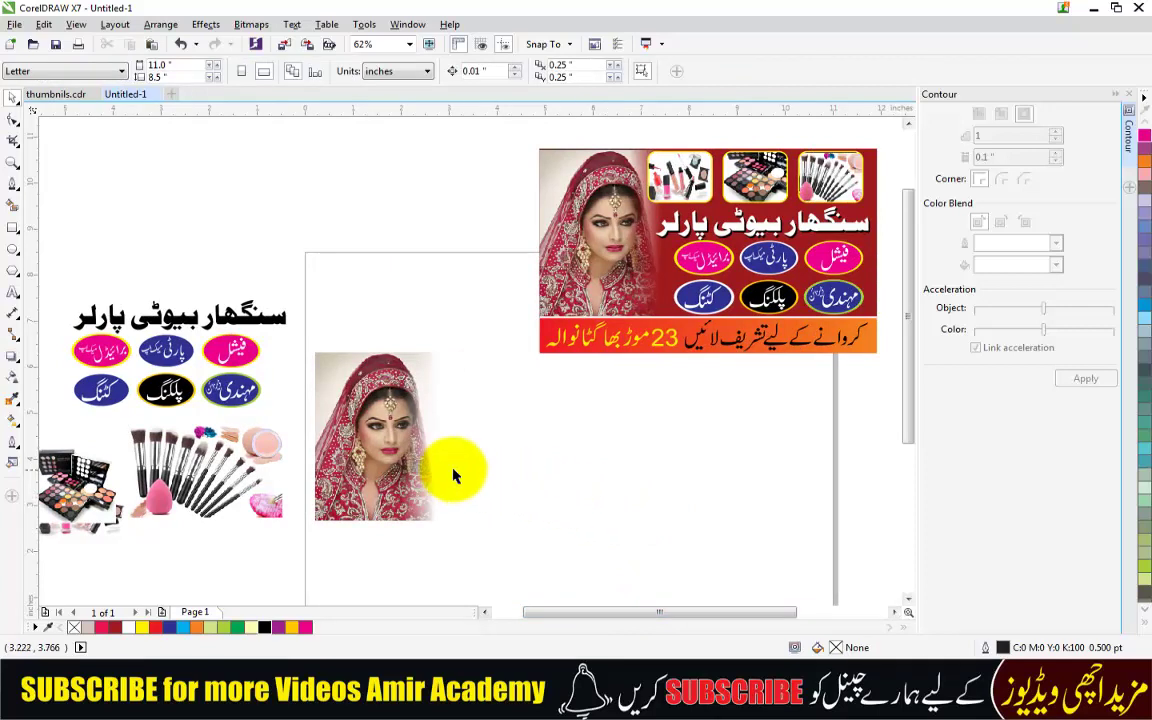
# - Examine the finished beauty parlour banner closely, especially how the bride photo blends into the red background
pyautogui.moveTo(910, 388); pyautogui.dragTo(910, 411)
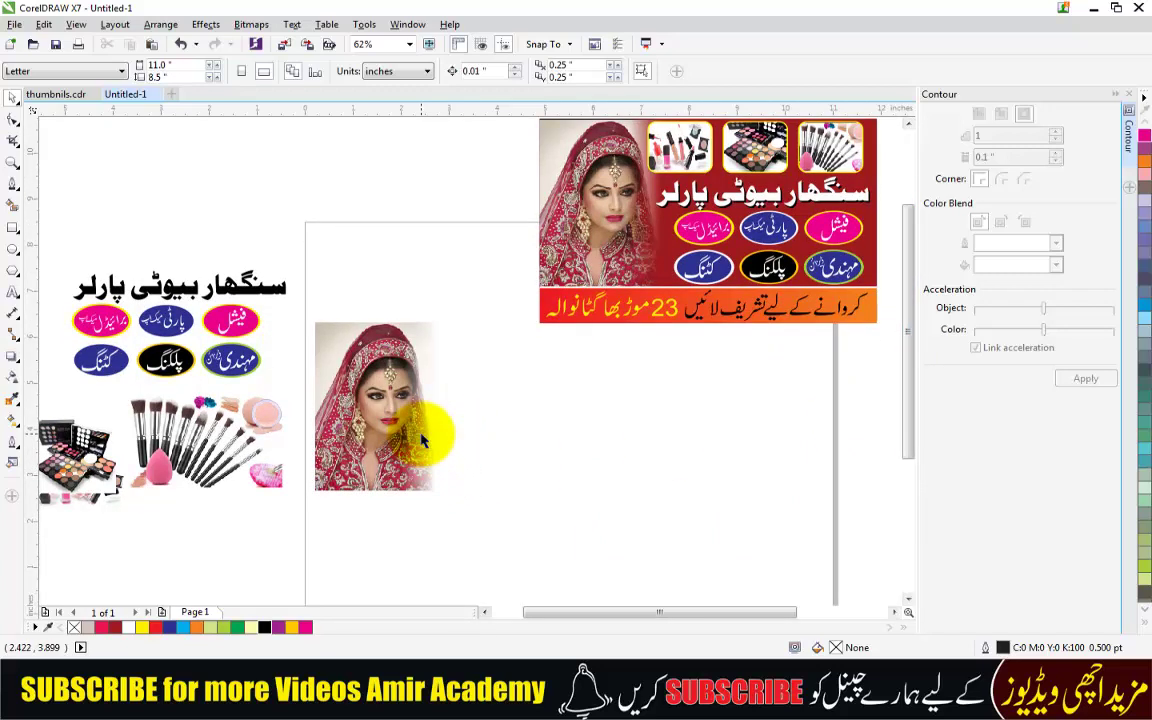
pyautogui.click(355, 405)
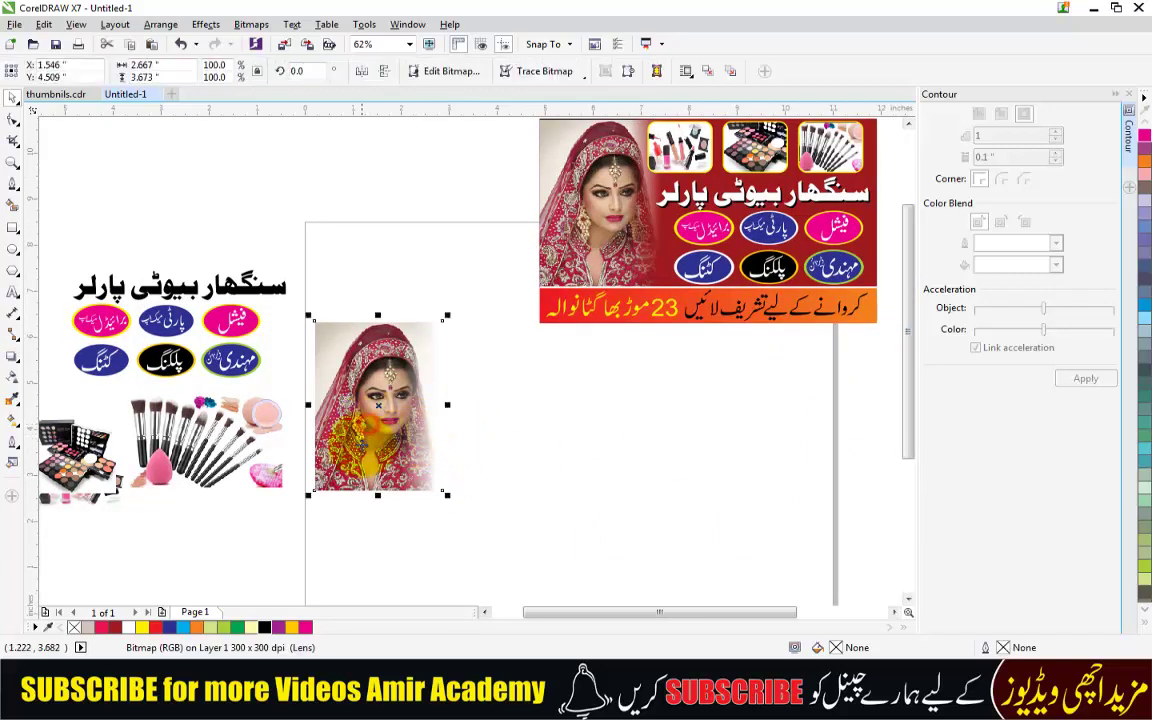
pyautogui.moveTo(389, 375); pyautogui.dragTo(389, 410)
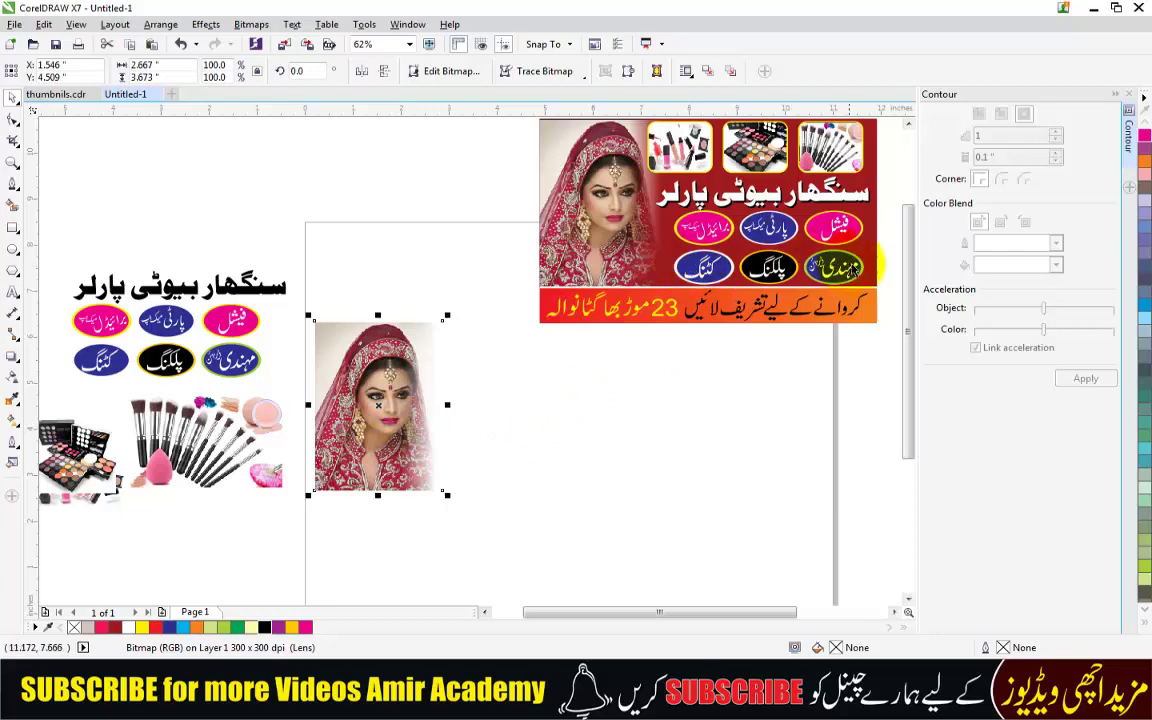
pyautogui.moveTo(904, 286); pyautogui.dragTo(880, 238)
pyautogui.press('z')
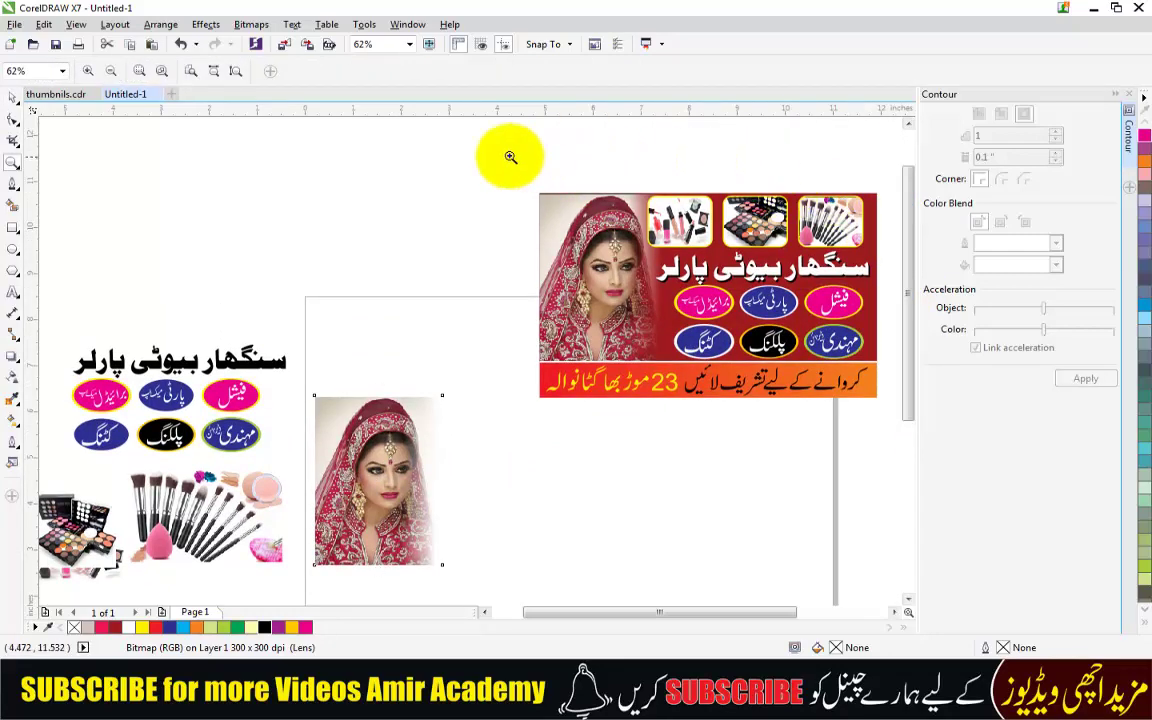
pyautogui.moveTo(510, 157); pyautogui.dragTo(774, 481)
pyautogui.moveTo(260, 152); pyautogui.dragTo(540, 501)
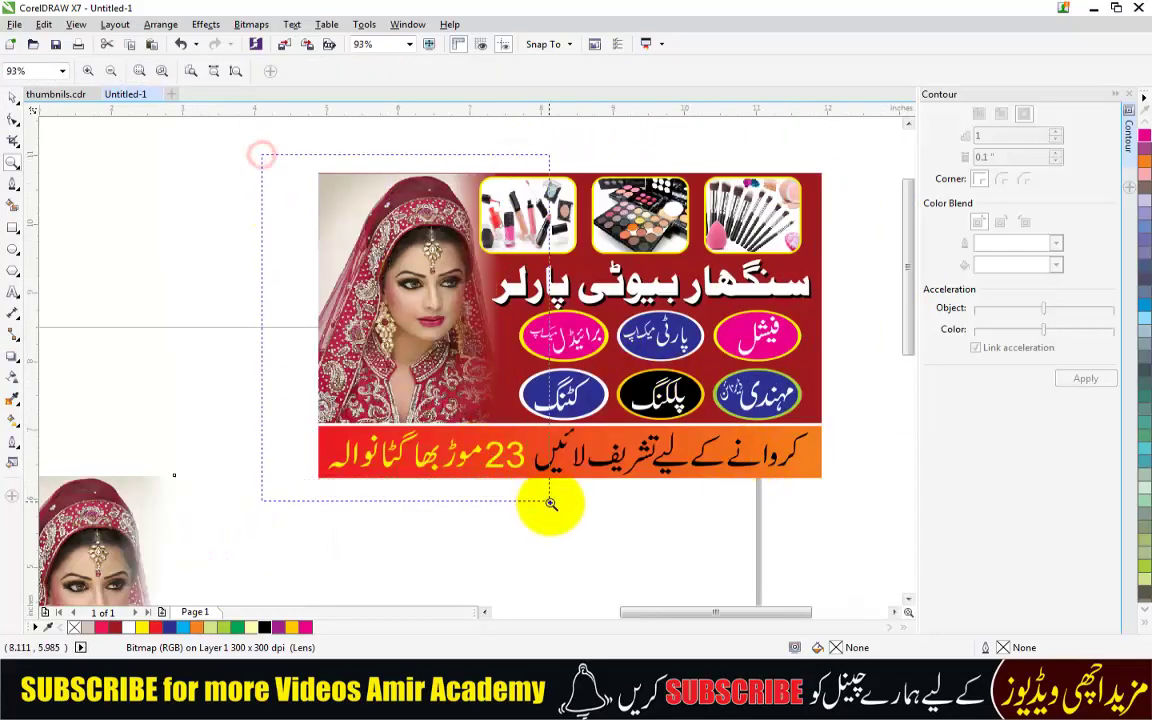
pyautogui.moveTo(314, 129); pyautogui.dragTo(595, 530)
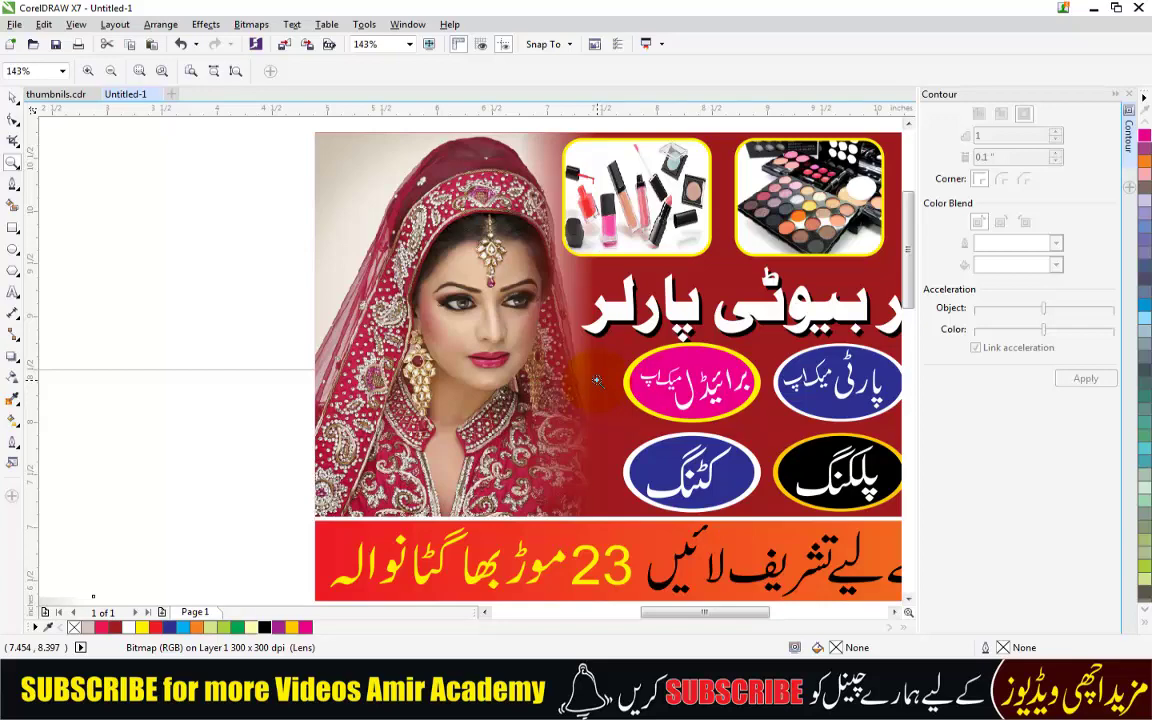
pyautogui.scroll(-2, 597, 380)
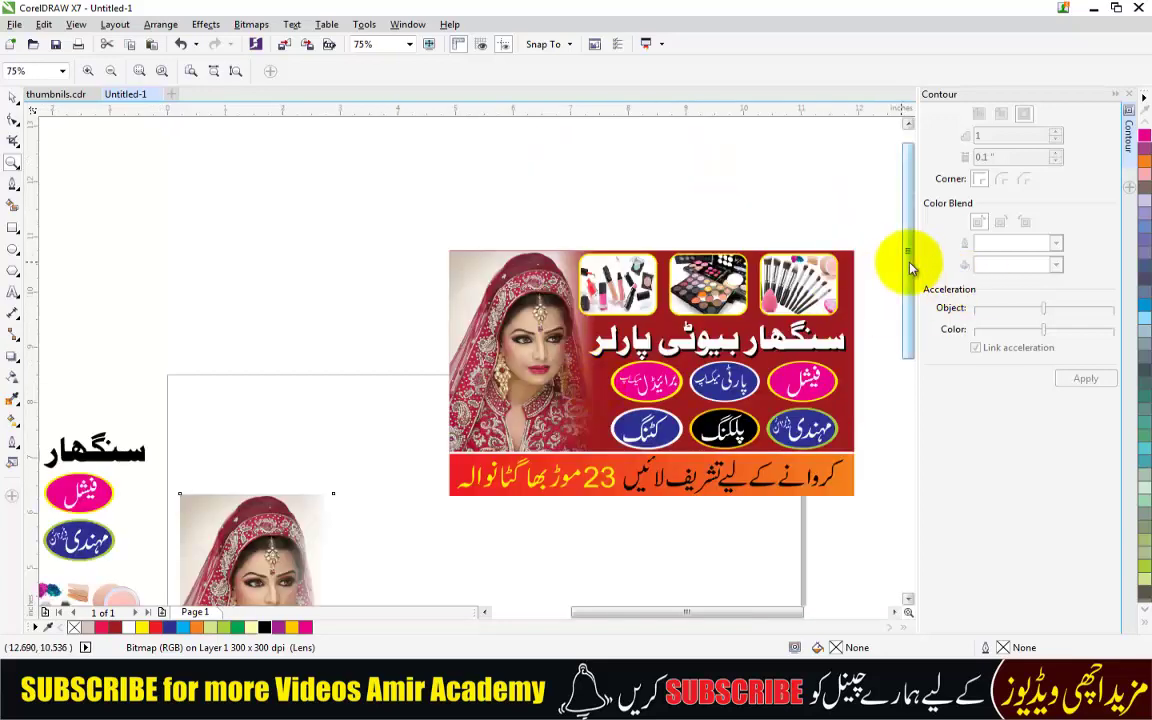
# - Inspect the separate bride photo on the page and its faded edge up close
pyautogui.moveTo(908, 257); pyautogui.dragTo(905, 334)
pyautogui.click(12, 97)
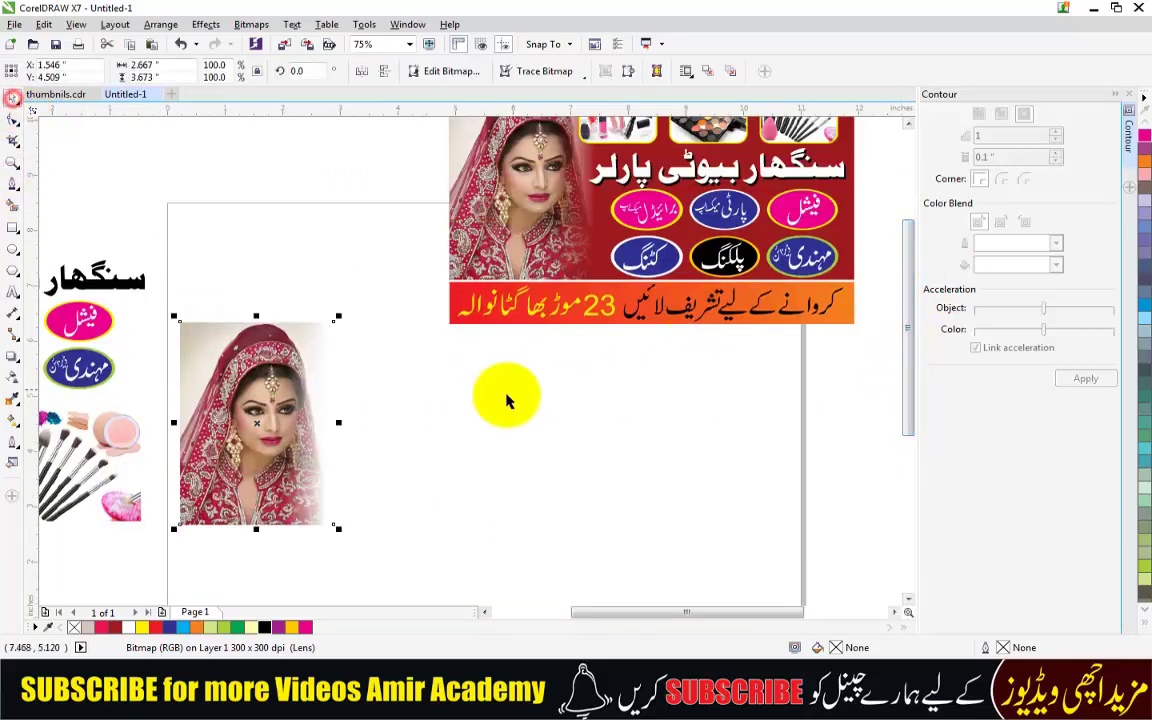
pyautogui.scroll(-2, 411, 386)
pyautogui.scroll(2, 288, 474)
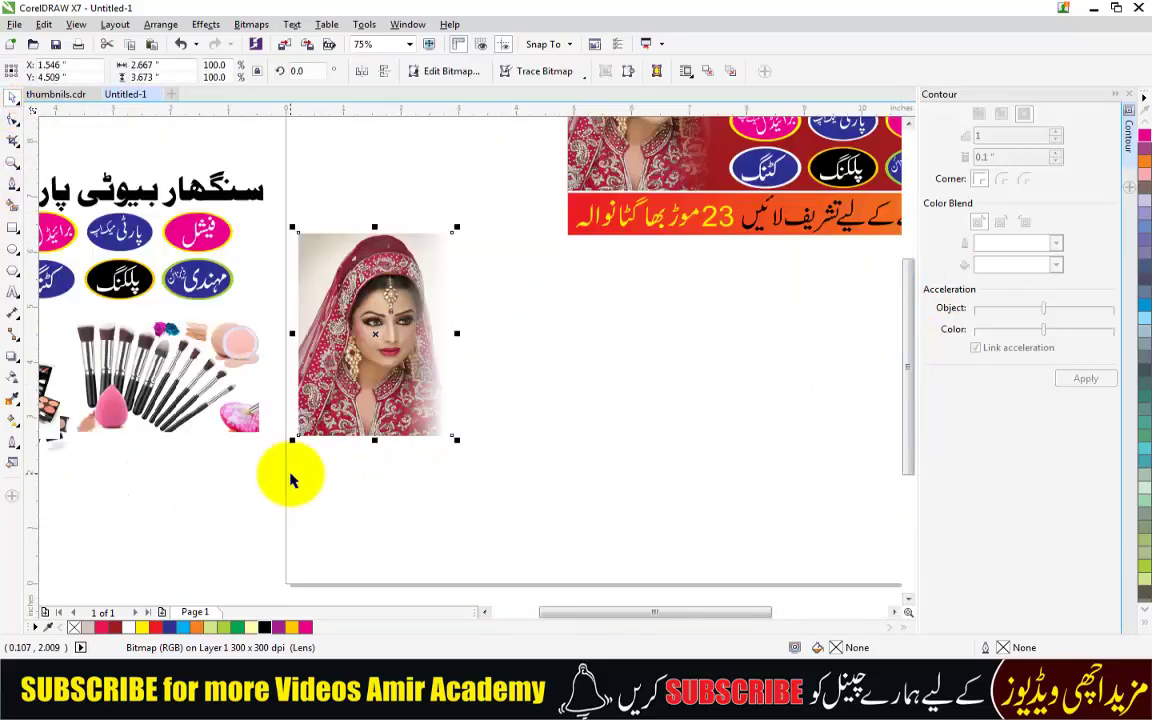
pyautogui.press('z')
pyautogui.moveTo(274, 202); pyautogui.dragTo(519, 468)
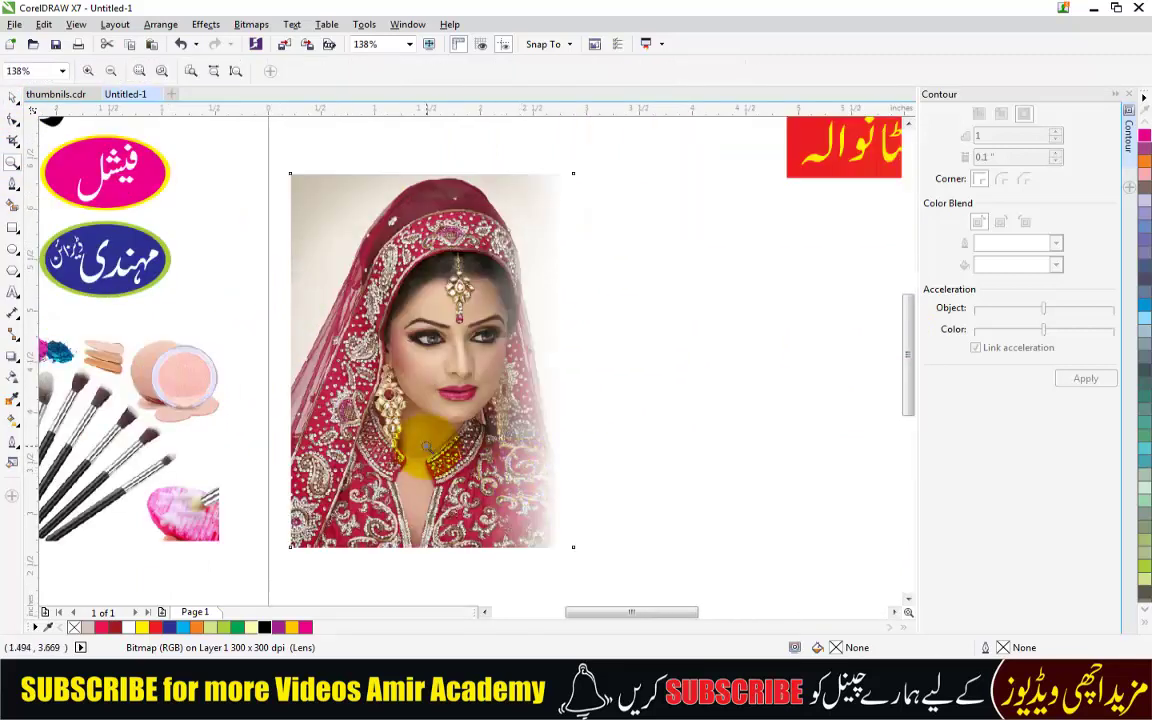
pyautogui.rightClick(378, 366)
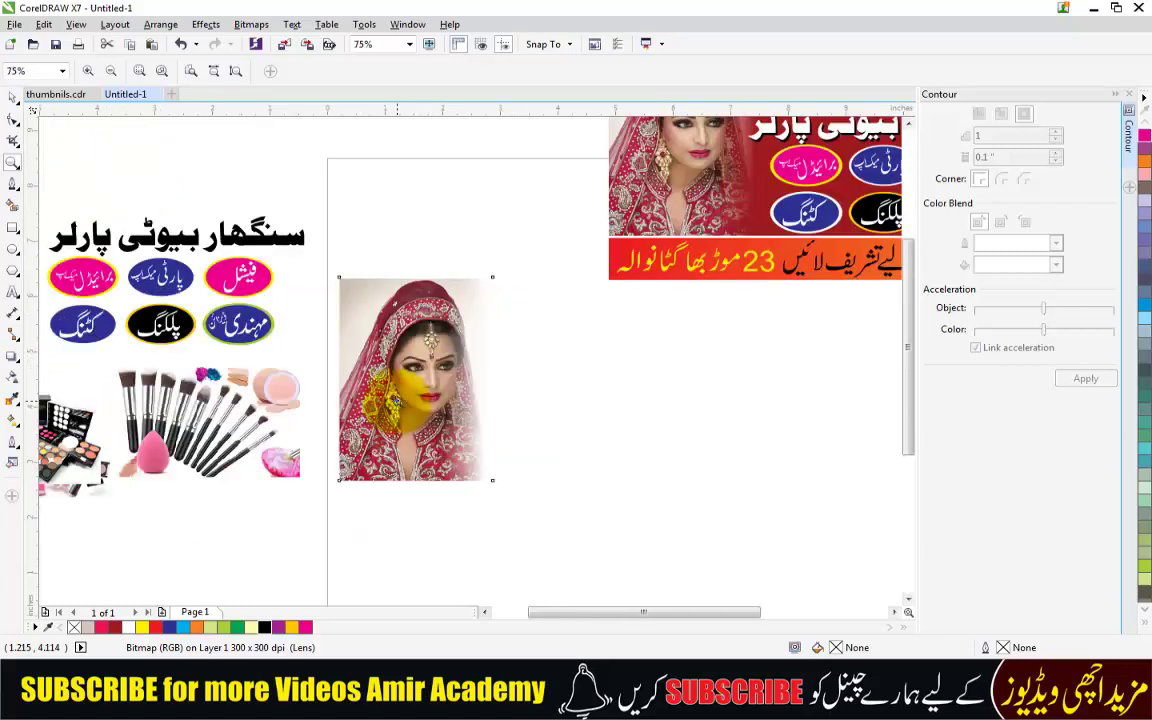
pyautogui.scroll(-2, 905, 373)
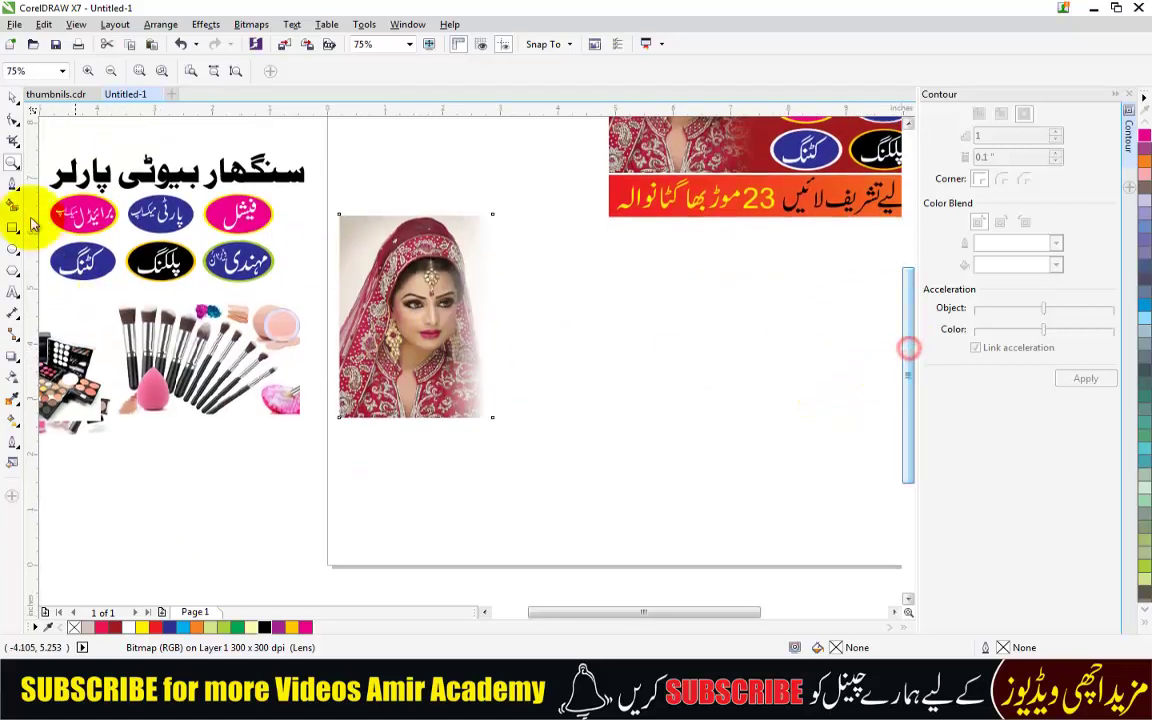
# - Draw a rectangle about 7.585 by 3.704 inches starting at the bride photo's upper-left corner
pyautogui.click(13, 99)
pyautogui.click(342, 147)
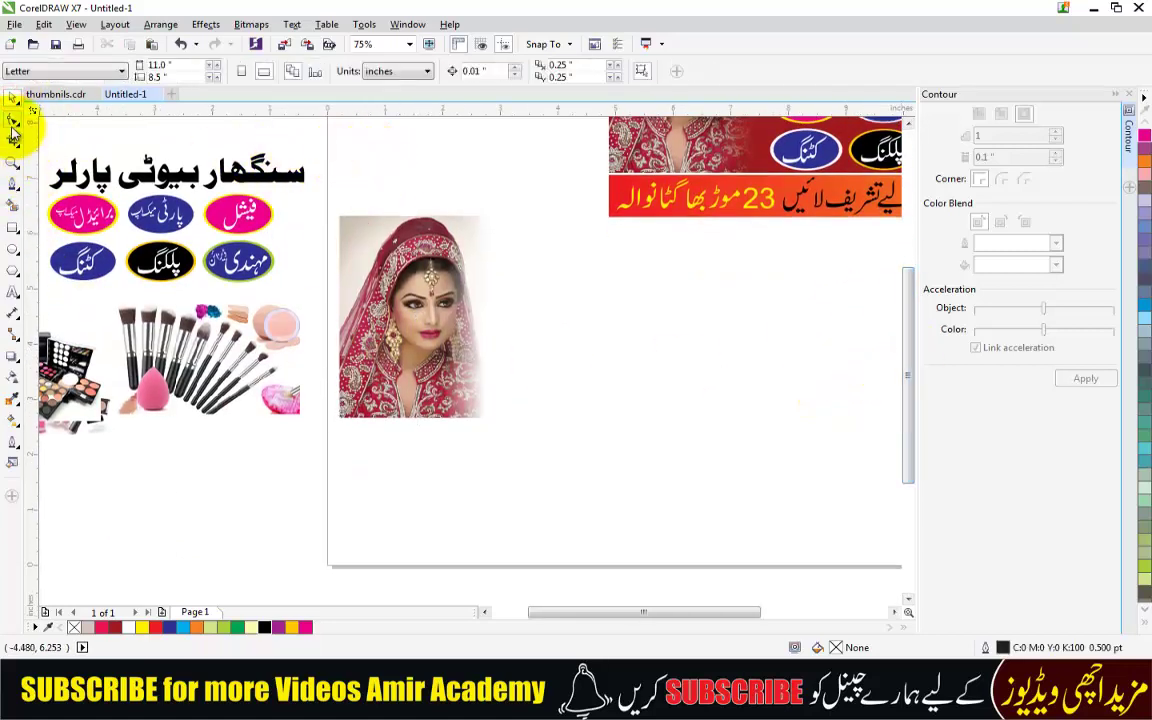
pyautogui.click(13, 227)
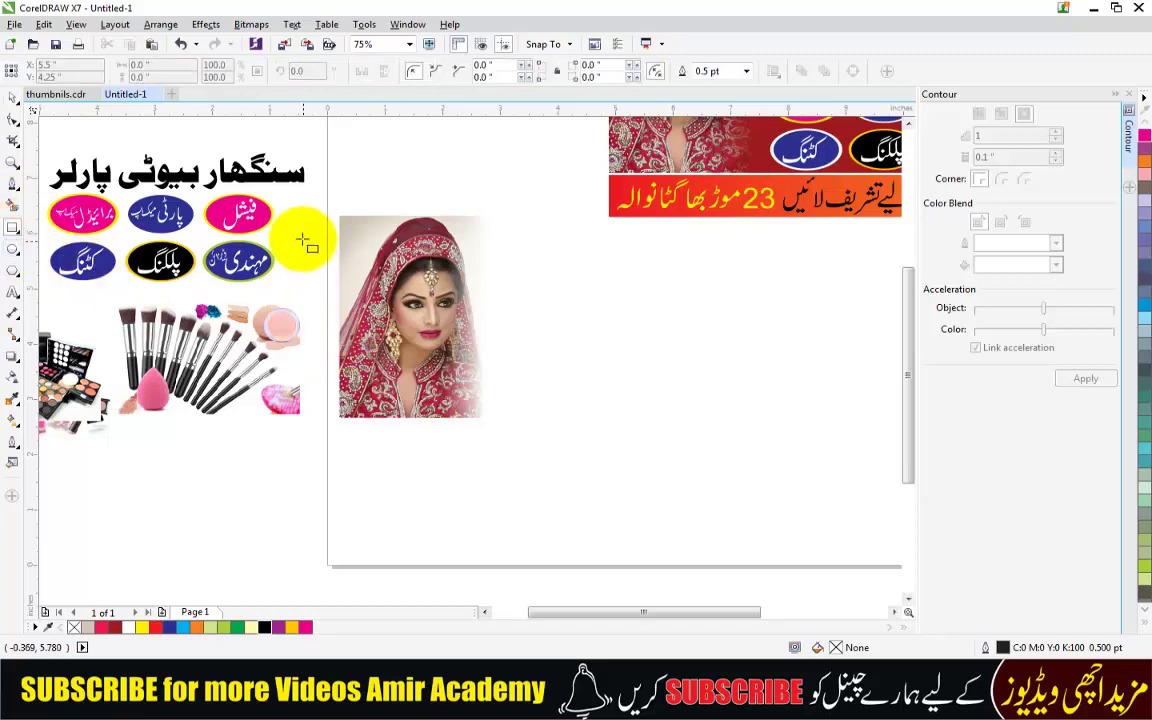
pyautogui.moveTo(340, 215); pyautogui.dragTo(777, 419)
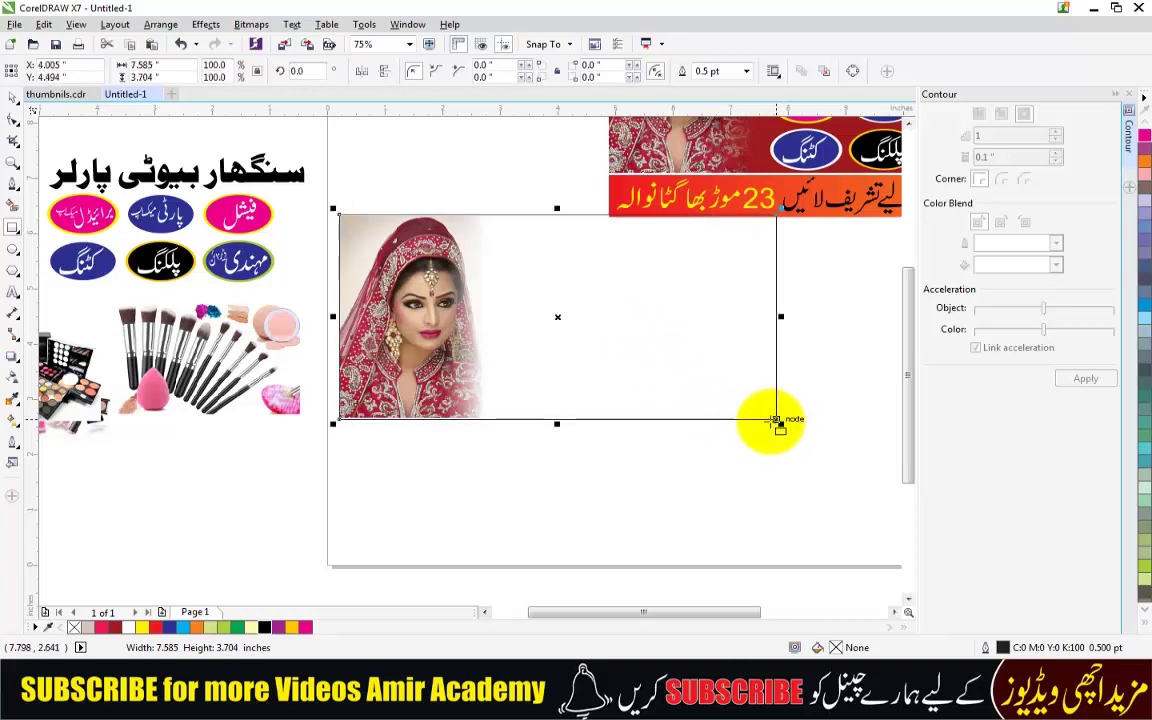
pyautogui.click(13, 97)
pyautogui.scroll(-2, 509, 334)
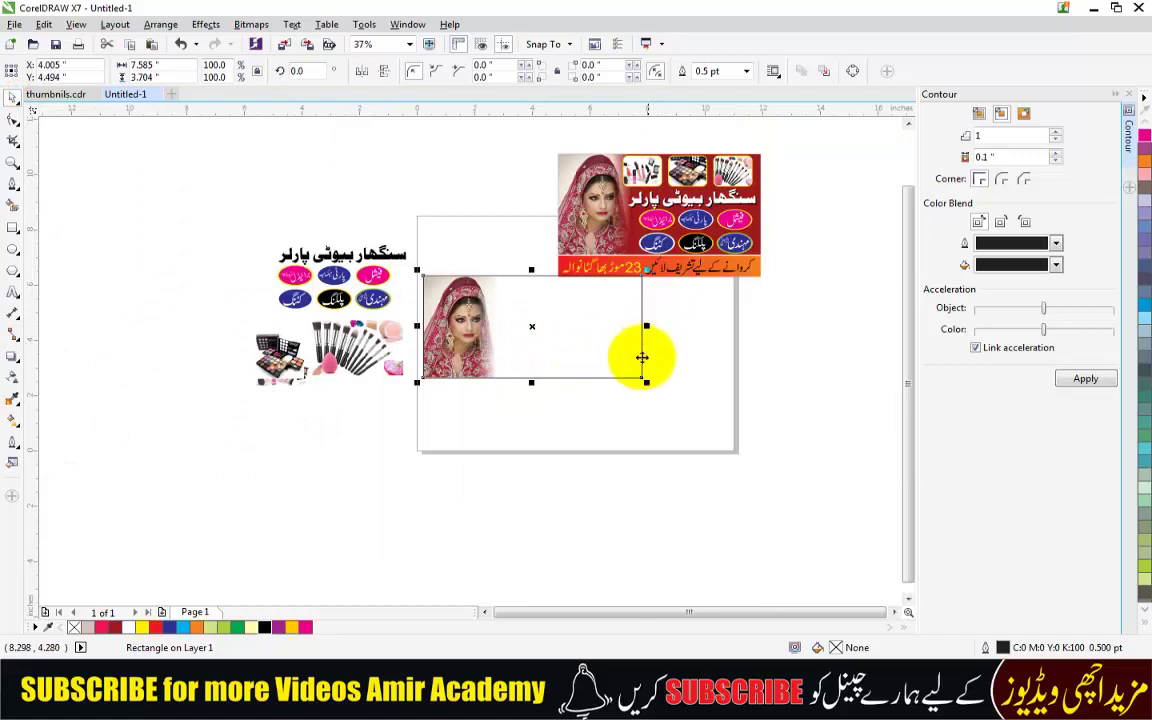
# - Draw a rectangle about 7.027 by 3.681 inches over the finished banner, covering the area above its orange strip
pyautogui.click(572, 158)
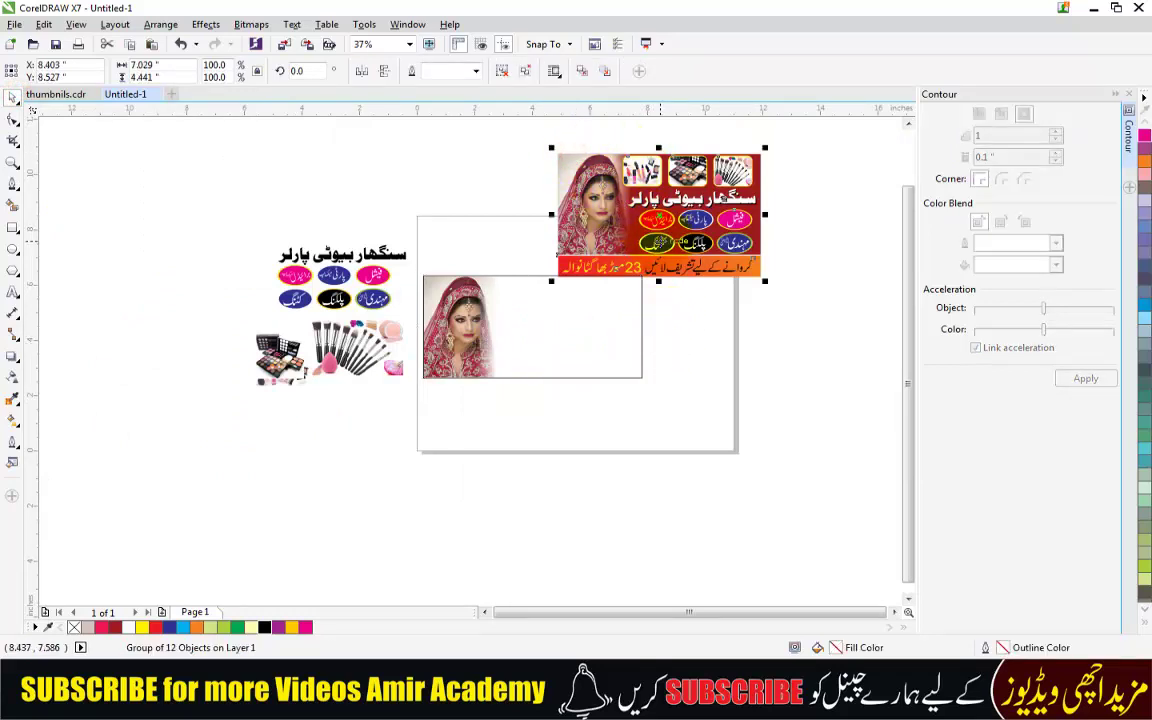
pyautogui.click(13, 228)
pyautogui.click(823, 224)
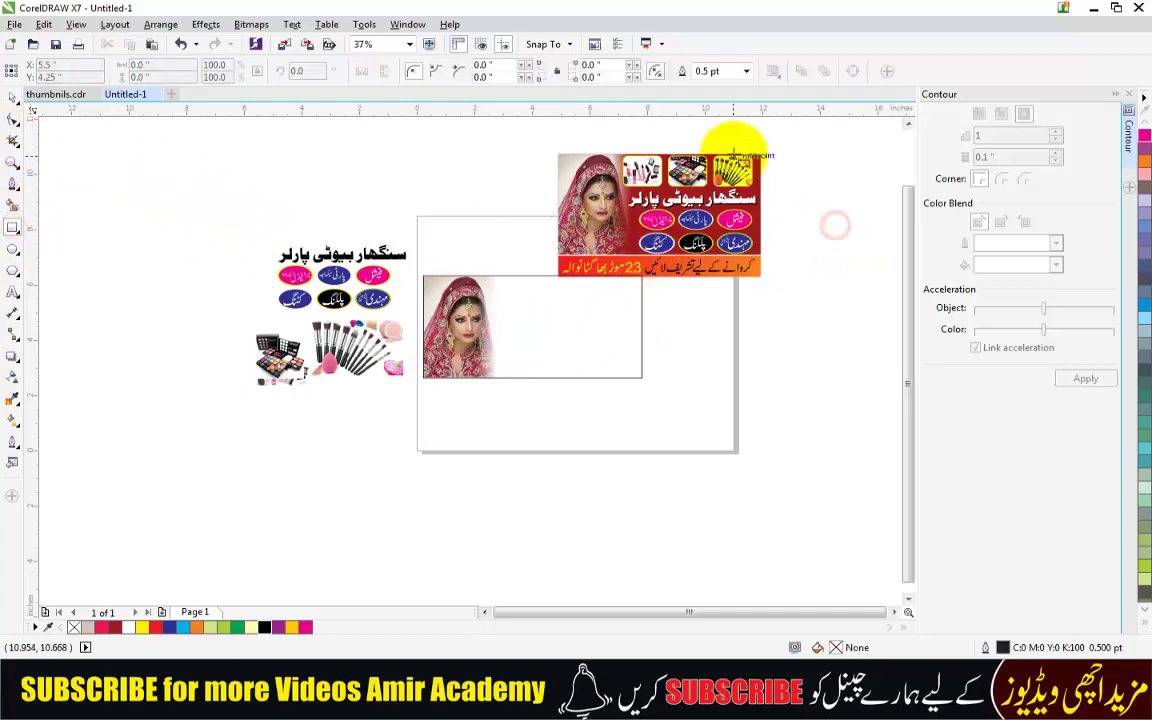
pyautogui.scroll(2, 733, 152)
pyautogui.moveTo(383, 155)
pyautogui.mouseDown()
pyautogui.moveTo(737, 358)
pyautogui.moveTo(782, 399)
pyautogui.moveTo(797, 399)
pyautogui.moveTo(796, 366)
pyautogui.mouseUp()
pyautogui.scroll(-2, 560, 315)
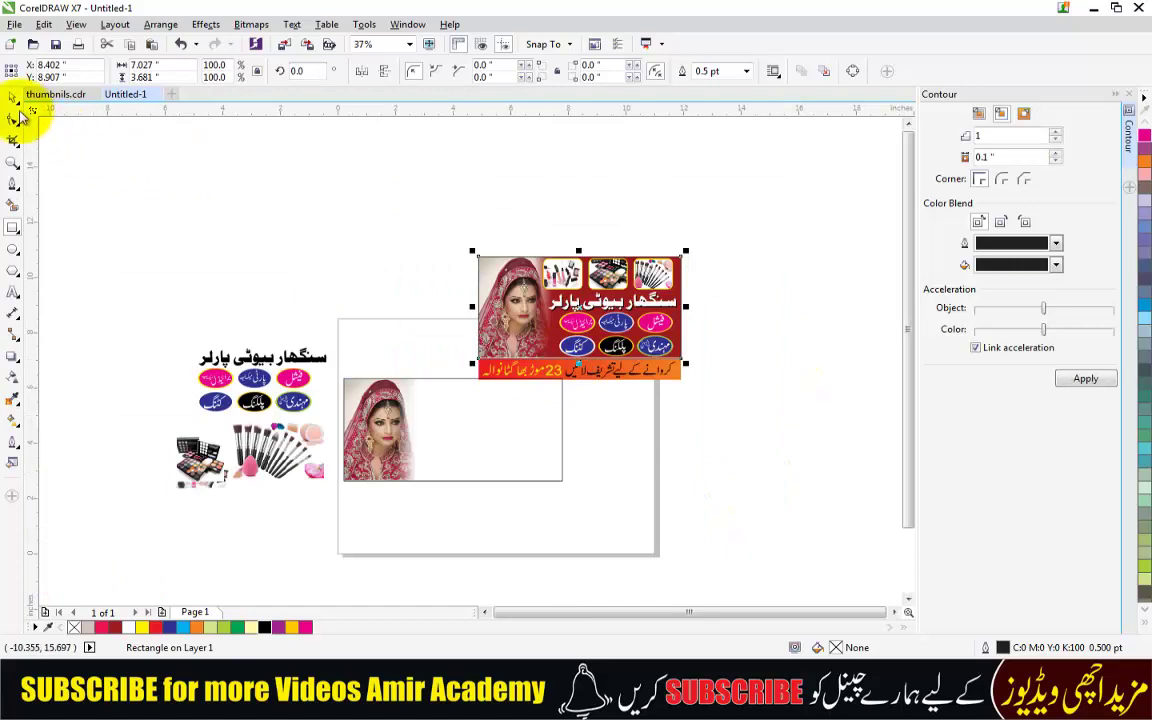
# - Delete the rectangle around the separate bride photo and move the banner-sized rectangle into its place, aligned with the photo
pyautogui.click(522, 445)
pyautogui.press('Delete')
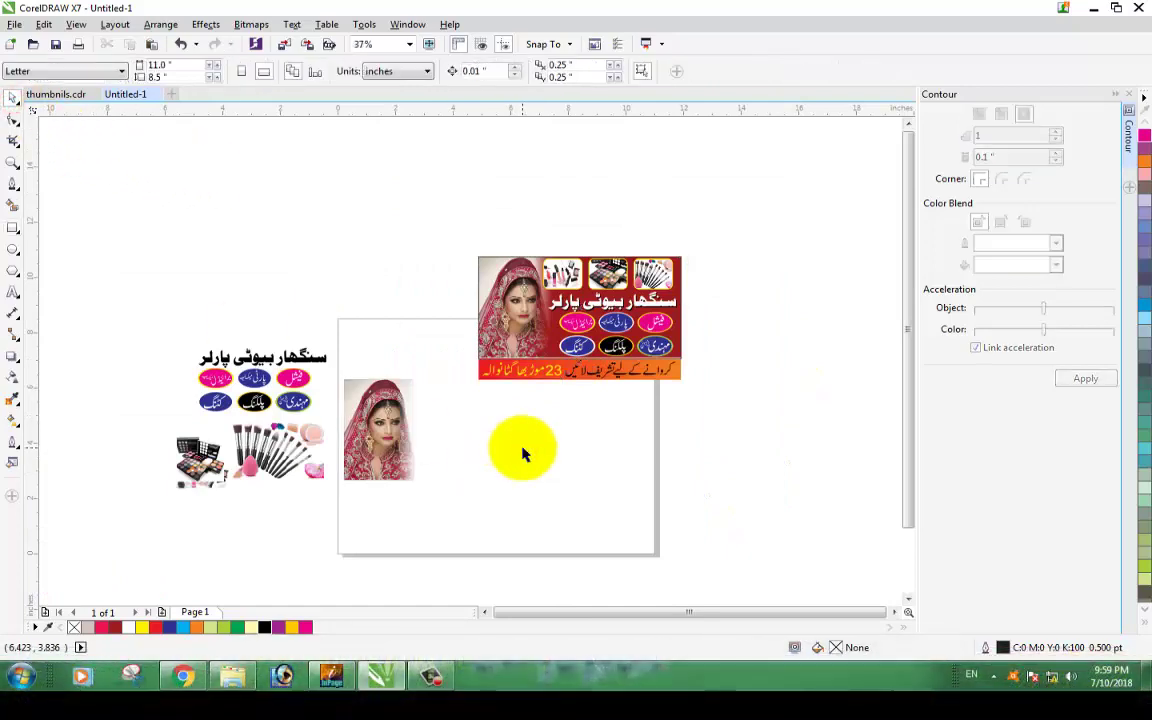
pyautogui.moveTo(535, 424); pyautogui.dragTo(432, 414)
pyautogui.scroll(2, 352, 500)
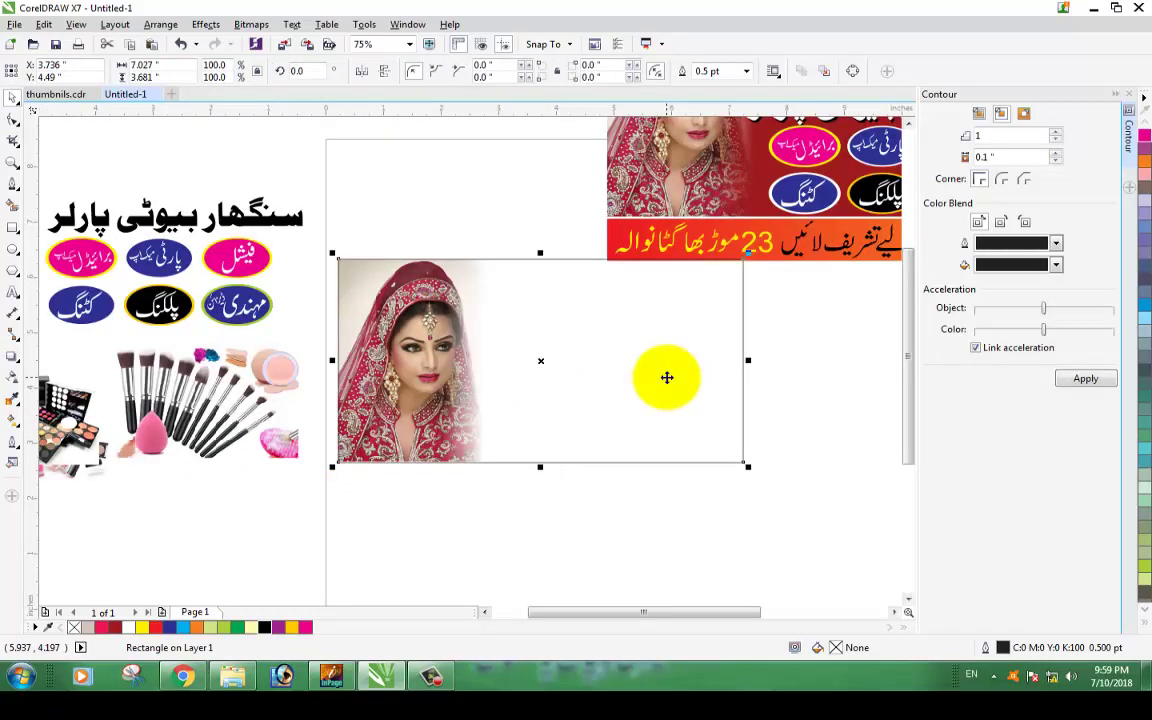
pyautogui.click(846, 385)
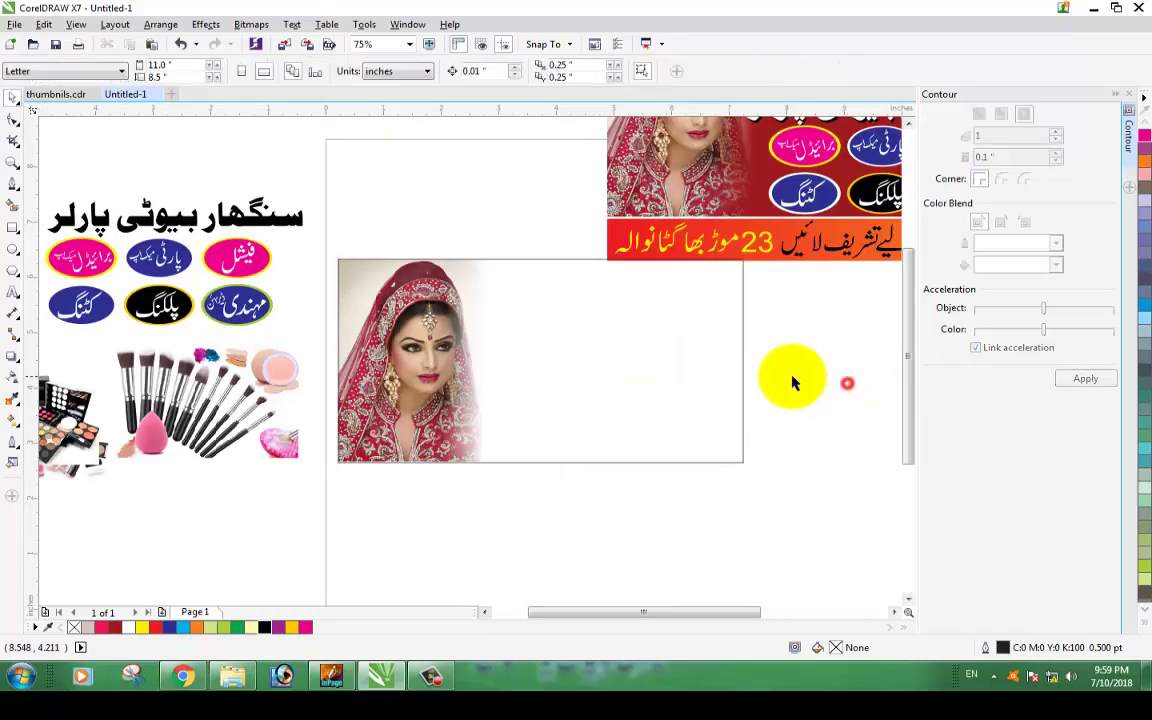
# - Fill the rectangle with dark red and send it behind the bride photo
pyautogui.click(712, 391)
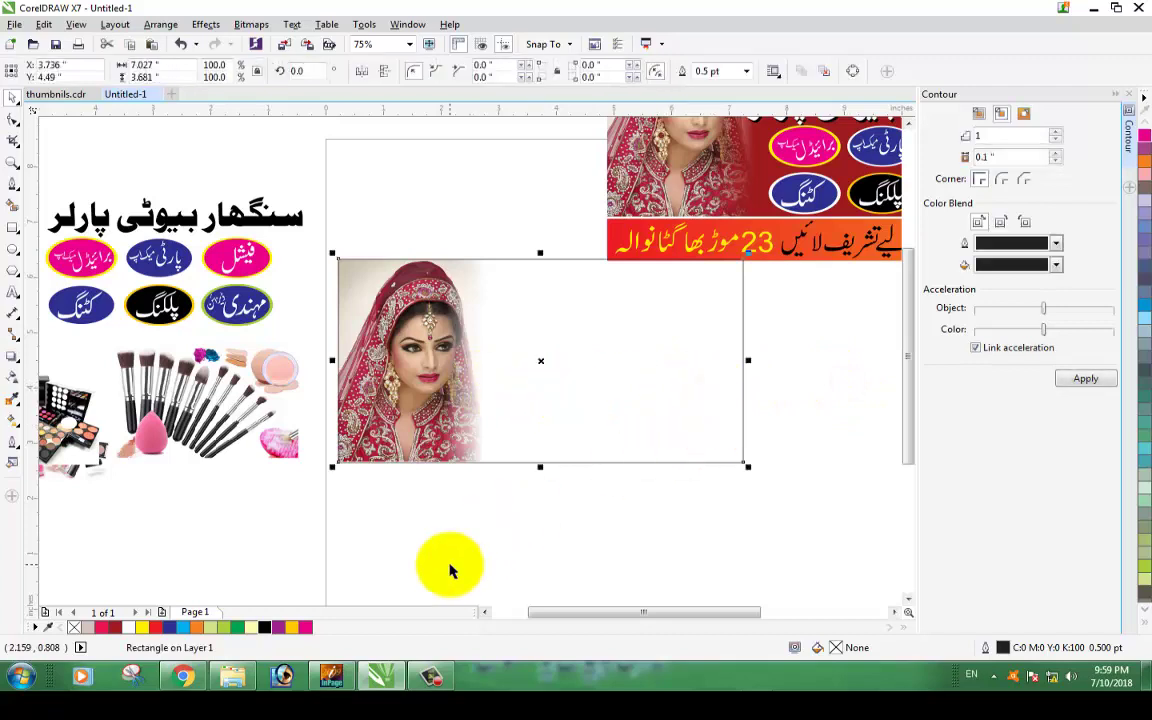
pyautogui.click(115, 627)
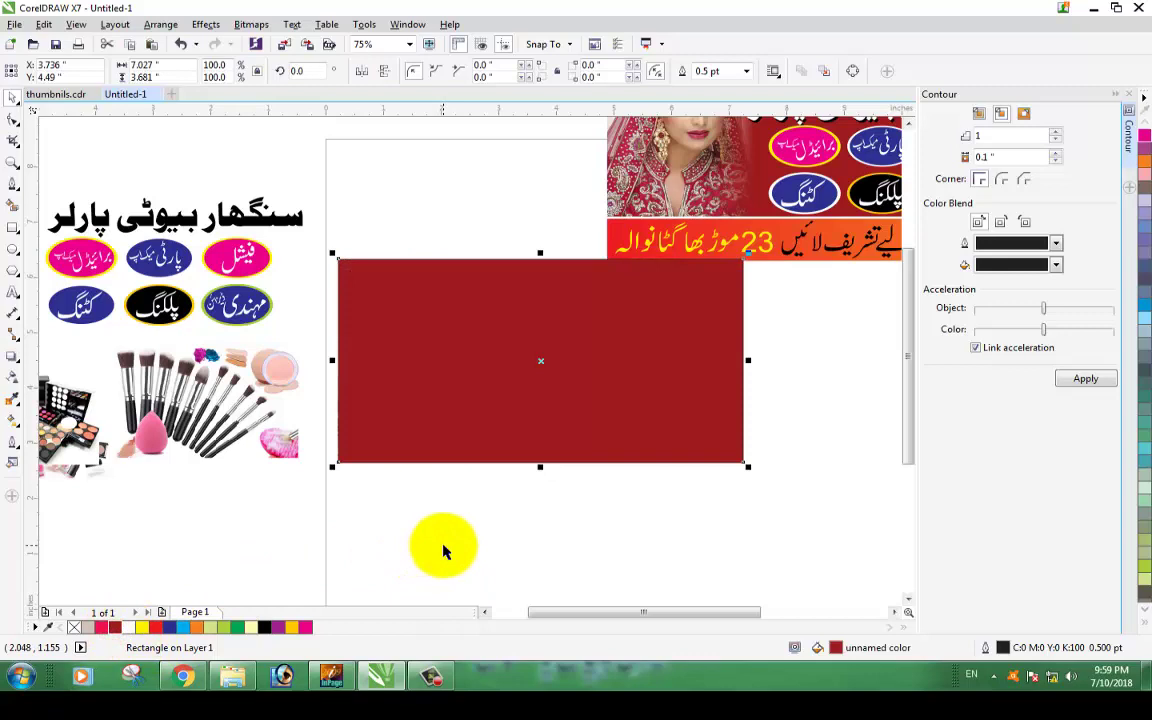
pyautogui.hotkey('shift', 'pagedown')
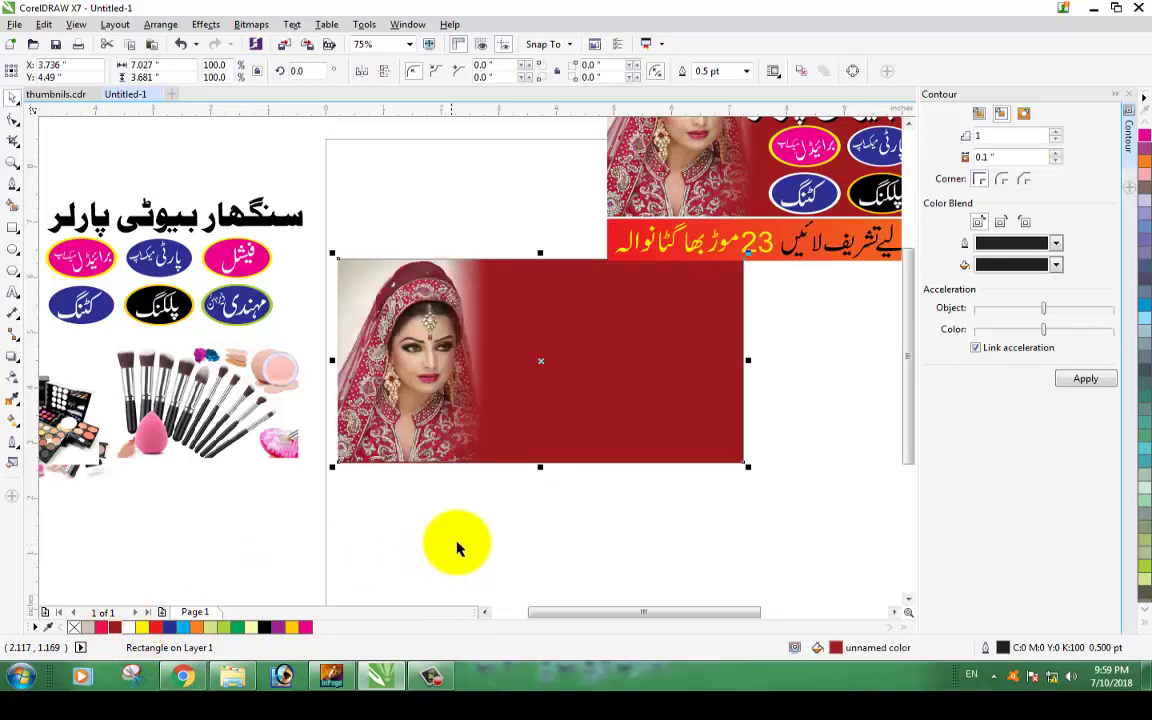
pyautogui.click(456, 547)
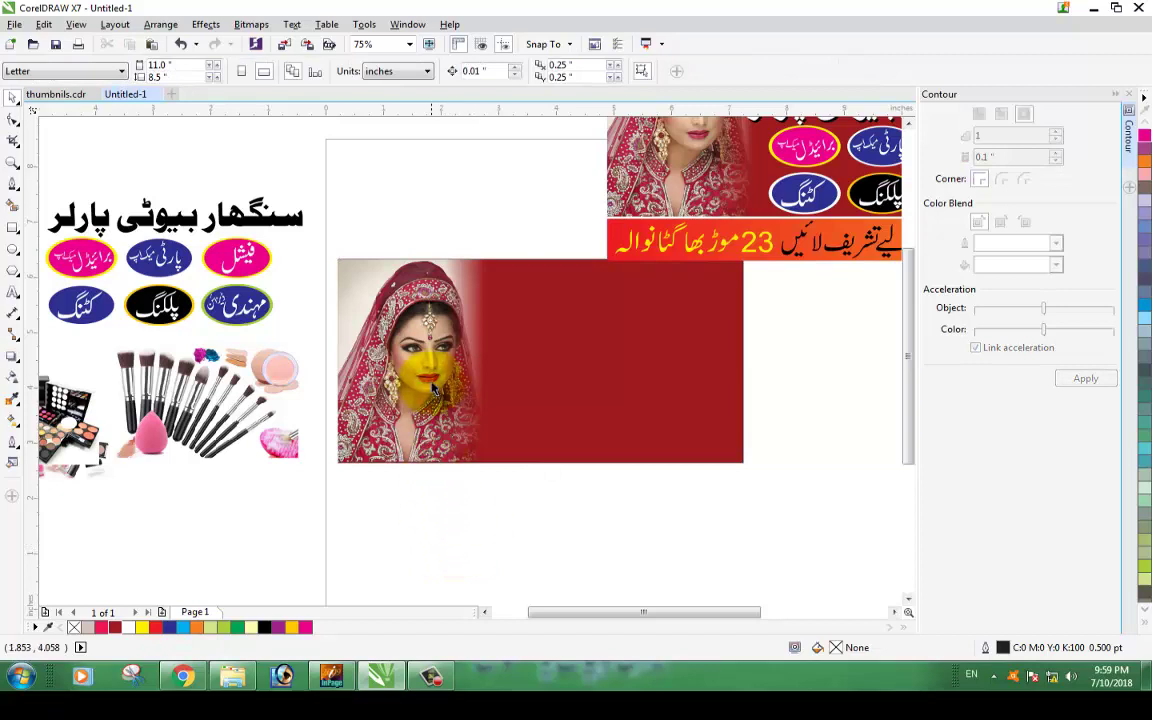
# - Duplicate the bride photo, placing the copy over the lower-right part of the red rectangle
pyautogui.click(400, 364)
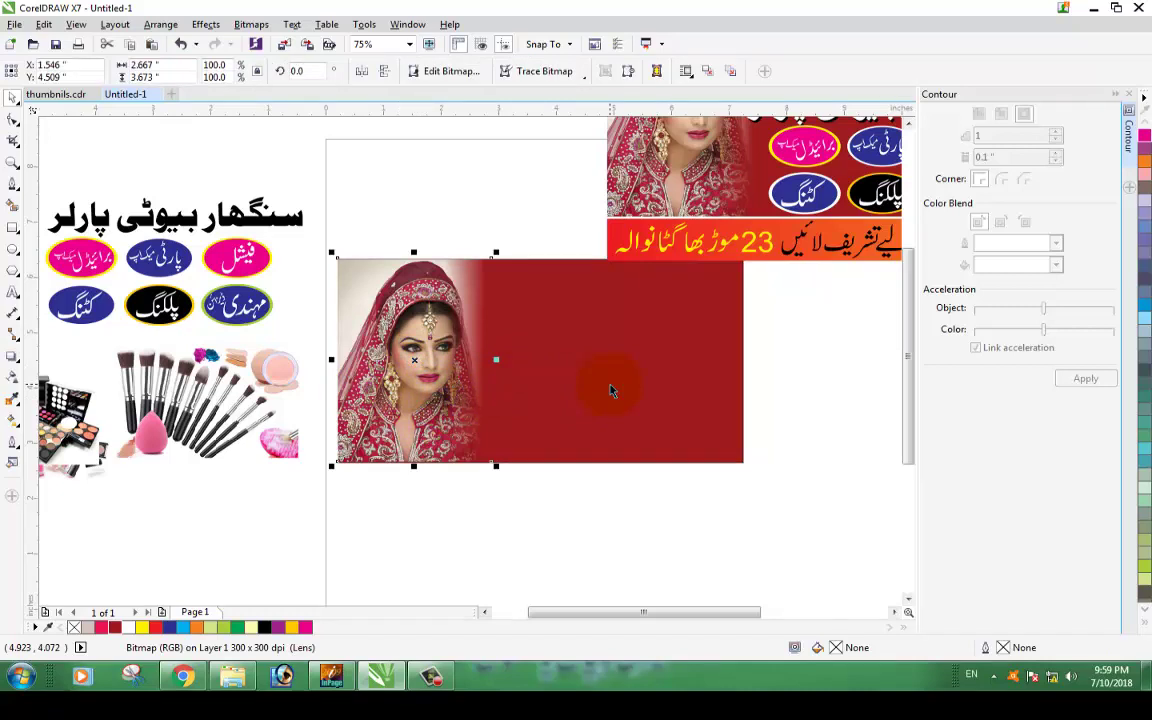
pyautogui.click(594, 496)
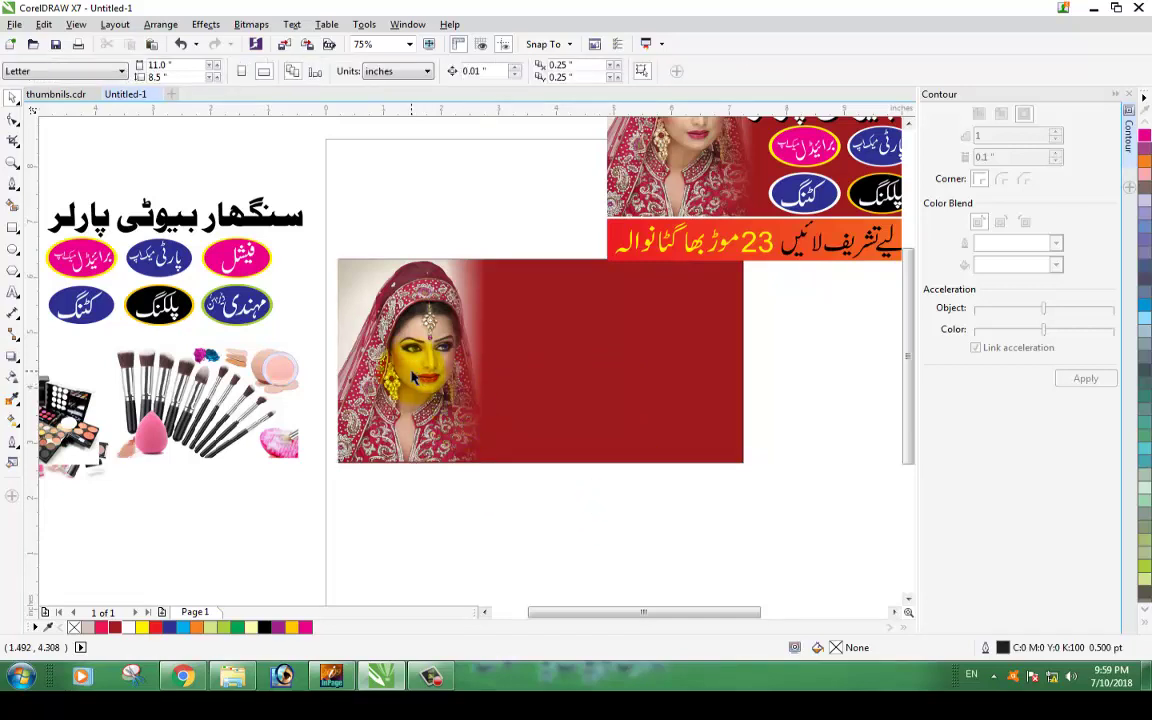
pyautogui.moveTo(413, 375); pyautogui.dragTo(656, 442)
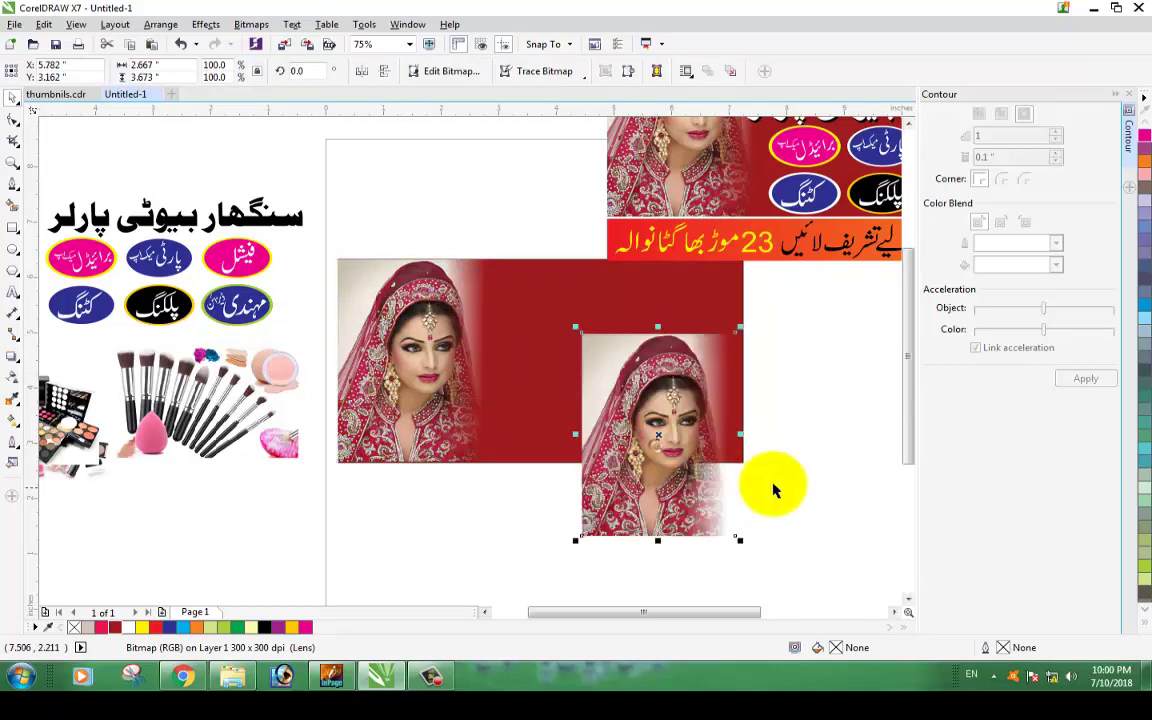
pyautogui.click(856, 463)
pyautogui.click(688, 452)
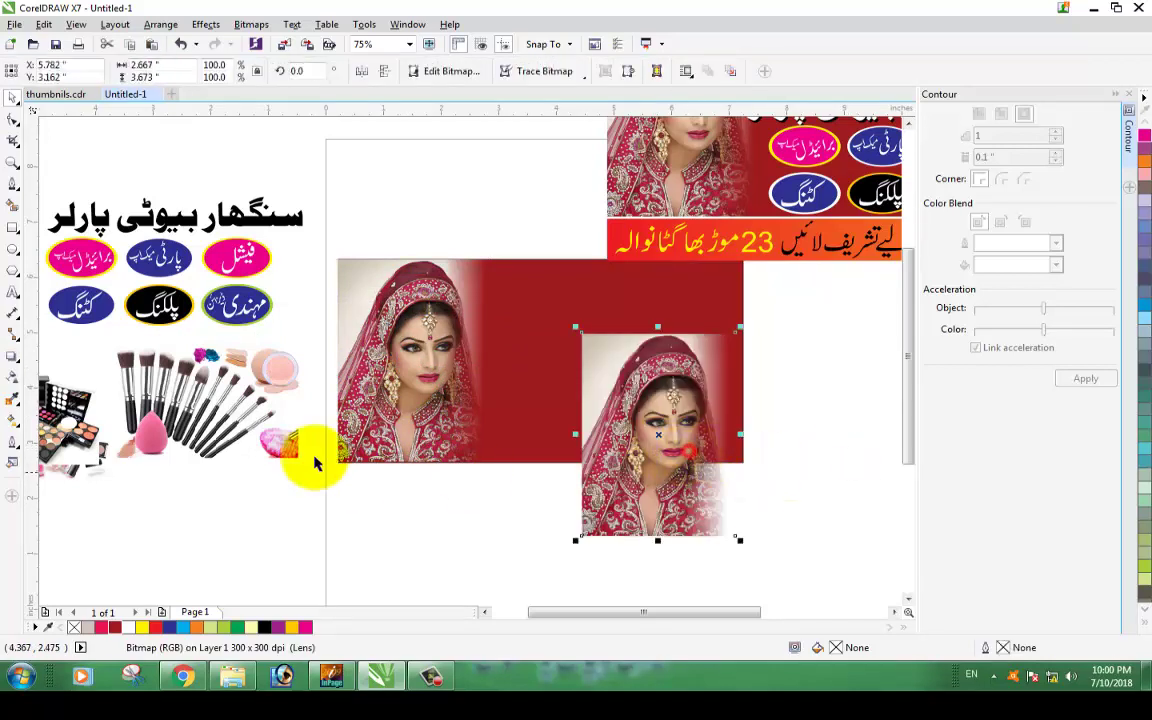
# - Remove the copied photo's transparency, and apply a new linear transparency that fades out its right edge
pyautogui.click(14, 383)
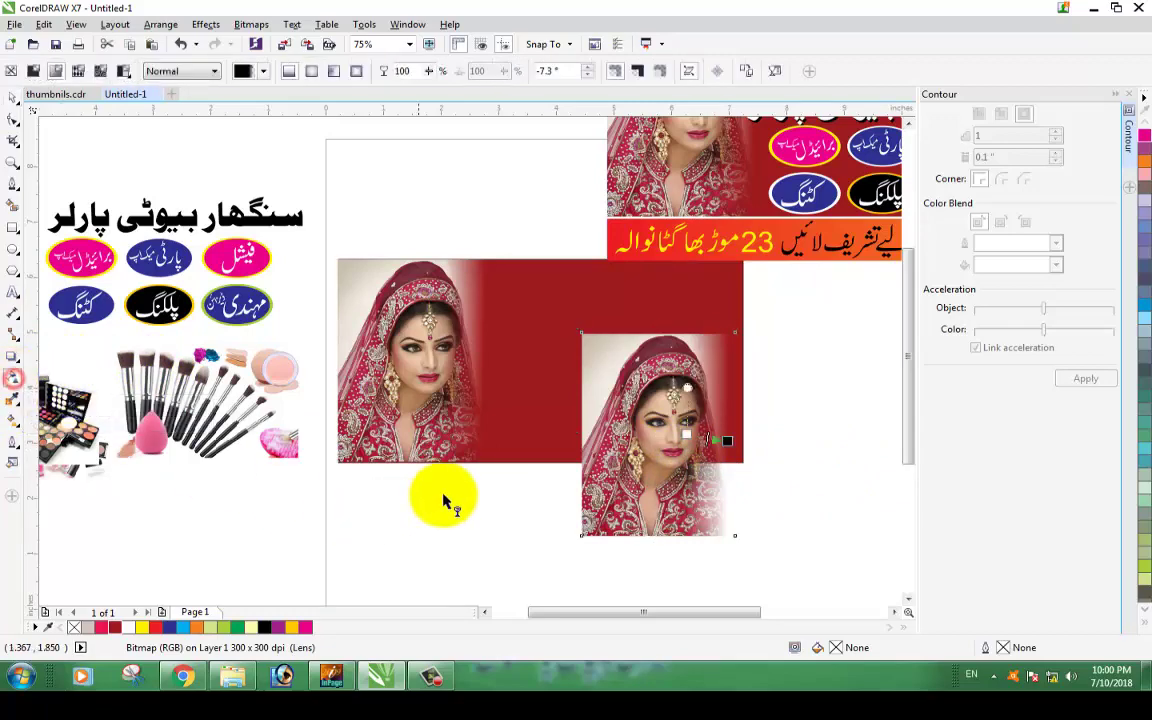
pyautogui.moveTo(687, 433); pyautogui.dragTo(722, 440)
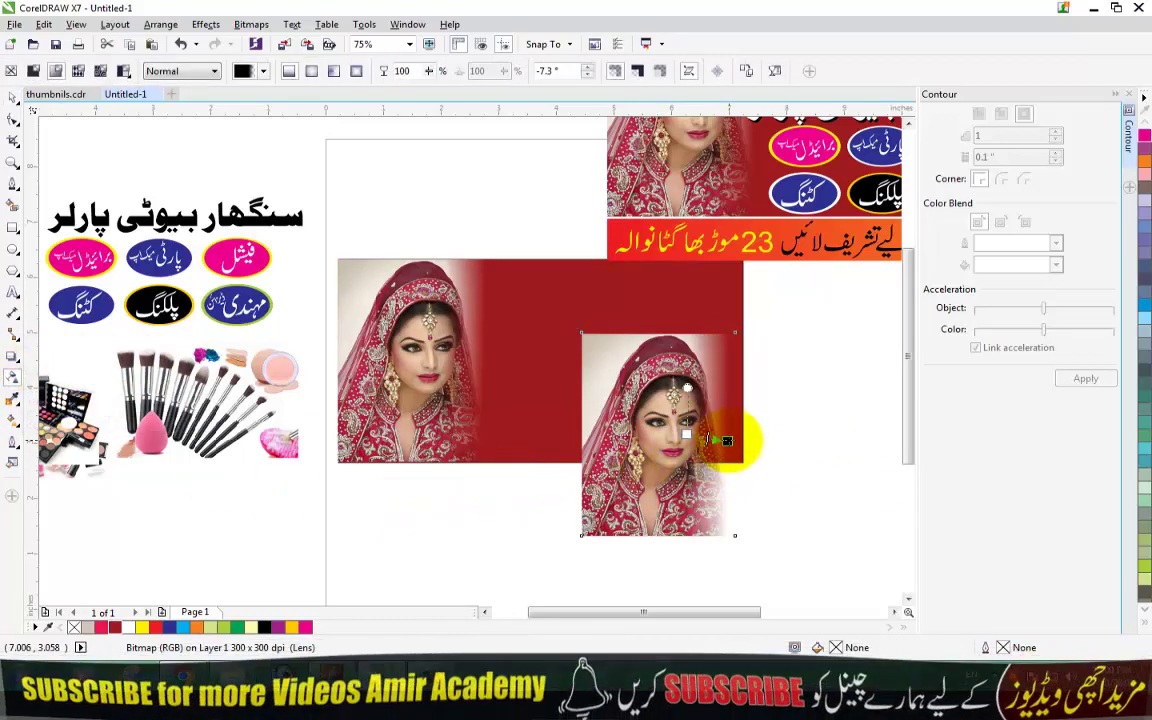
pyautogui.click(12, 72)
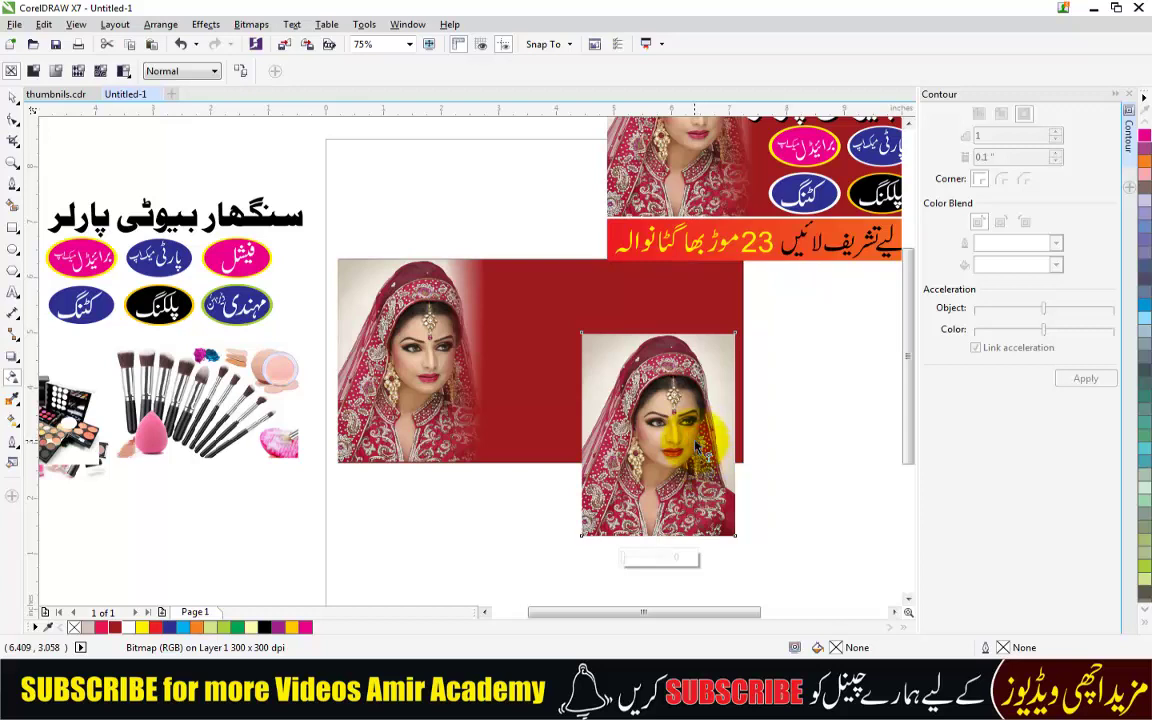
pyautogui.moveTo(686, 445); pyautogui.dragTo(712, 455)
# - Move the copied bride photo directly beside the original, aligned within the red rectangle's height
pyautogui.click(12, 97)
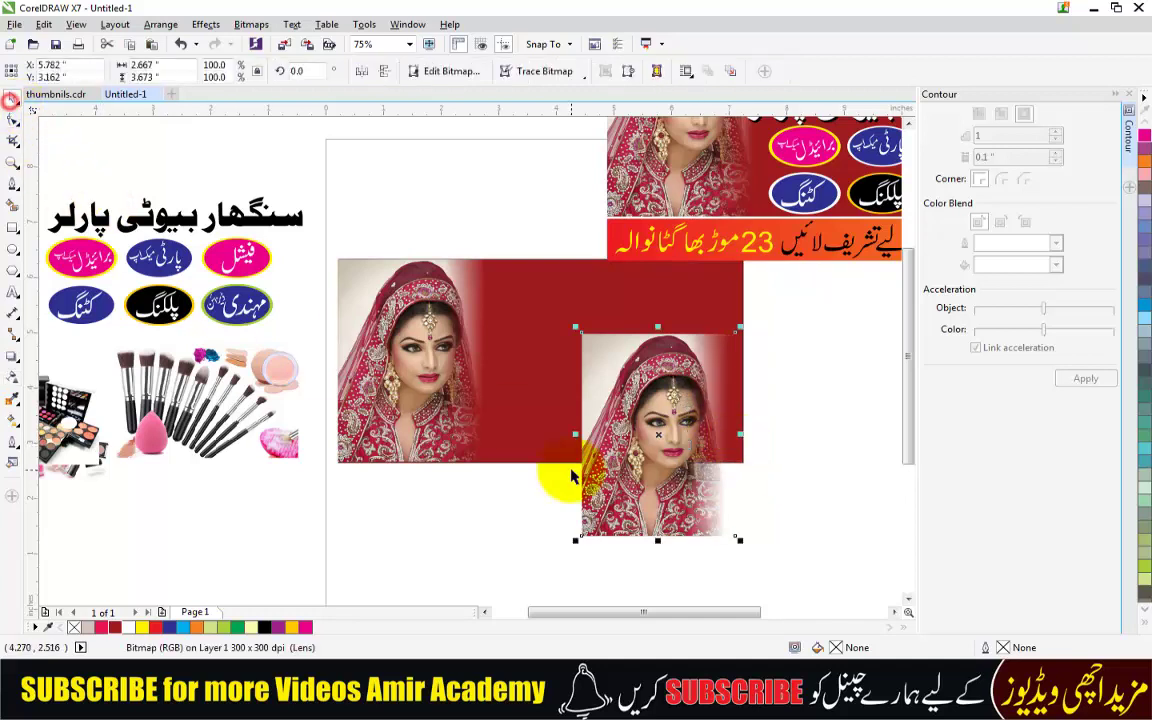
pyautogui.moveTo(572, 475); pyautogui.dragTo(630, 470)
pyautogui.click(650, 503)
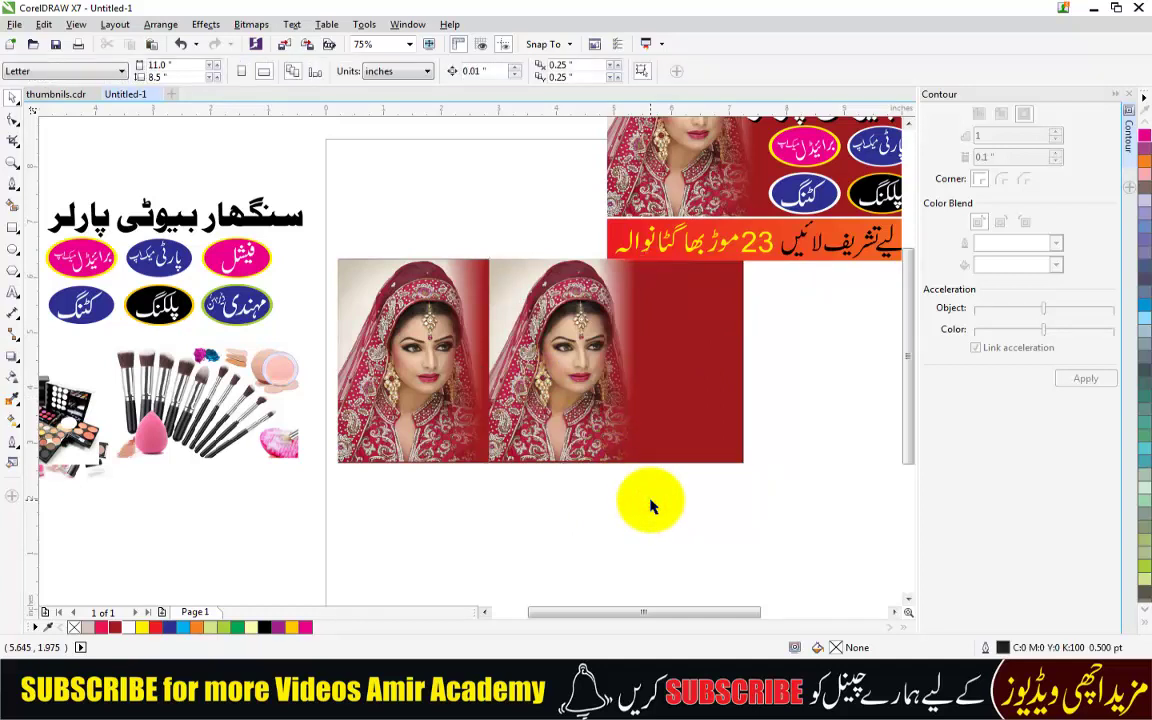
# - Delete the copied bride photo from the red rectangle, leaving only the original
pyautogui.moveTo(573, 339); pyautogui.dragTo(624, 438)
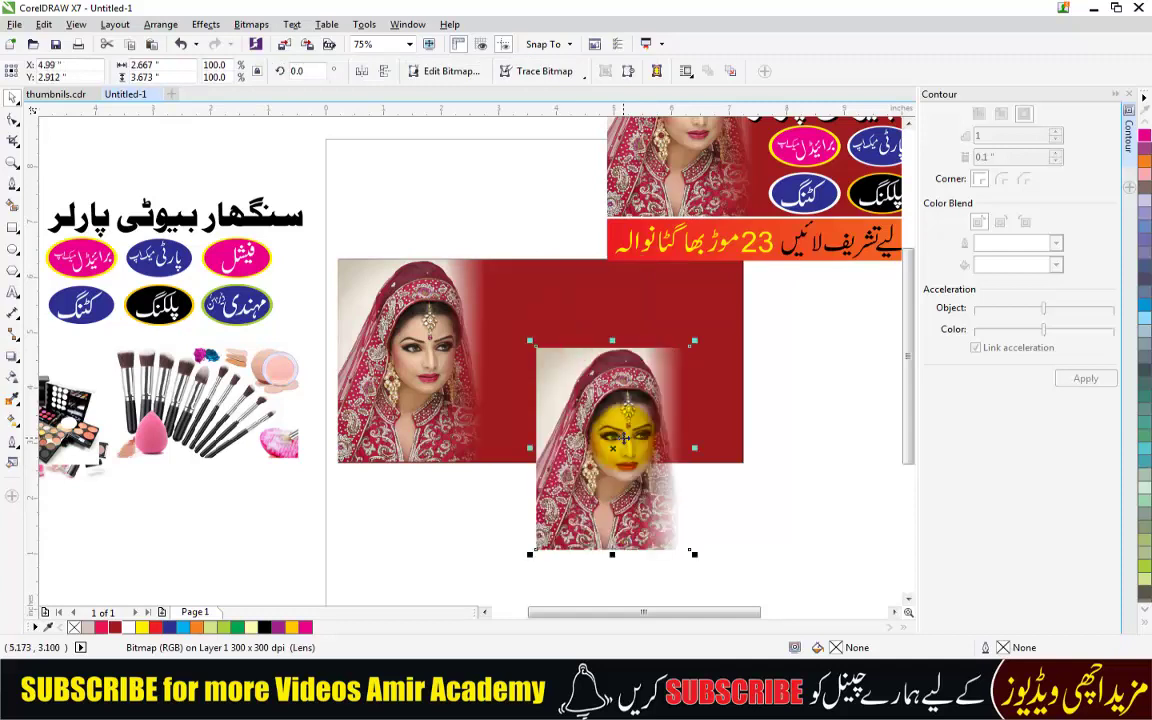
pyautogui.press('Delete')
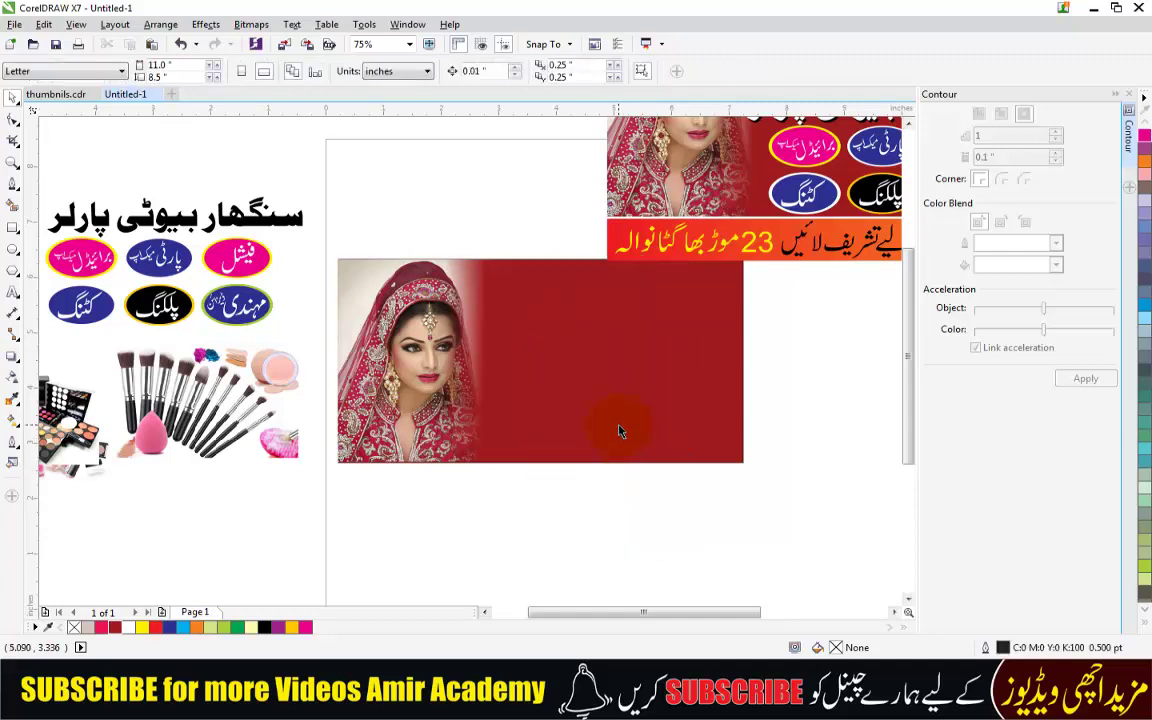
pyautogui.scroll(-2, 618, 430)
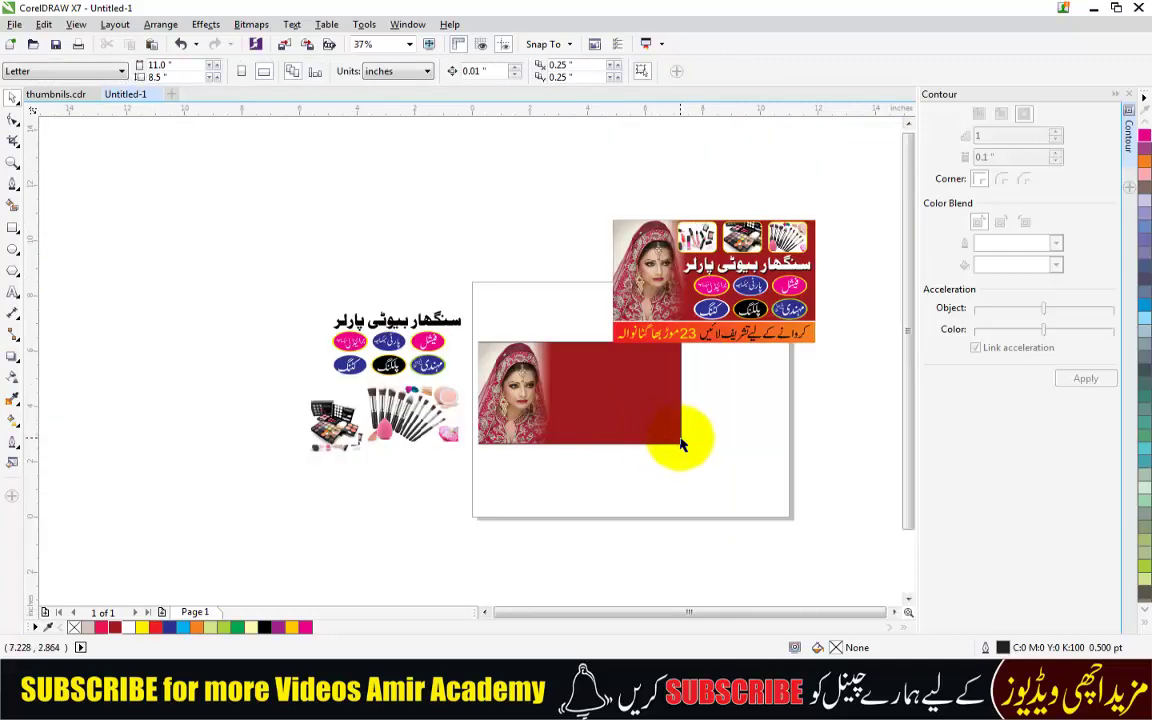
# - Draw a rectangle about 1.43 by 1.32 inches beside the bride photo, along the upper edge of the red background
pyautogui.press('z')
pyautogui.moveTo(470, 338); pyautogui.dragTo(723, 465)
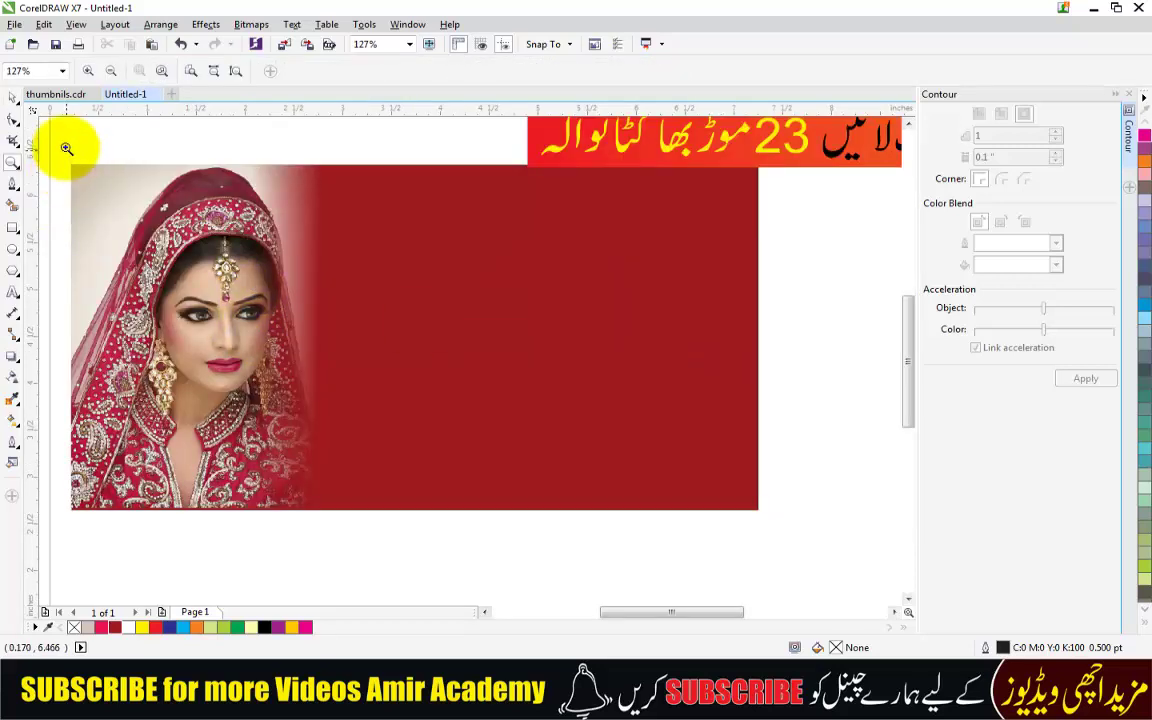
pyautogui.moveTo(64, 147); pyautogui.dragTo(779, 531)
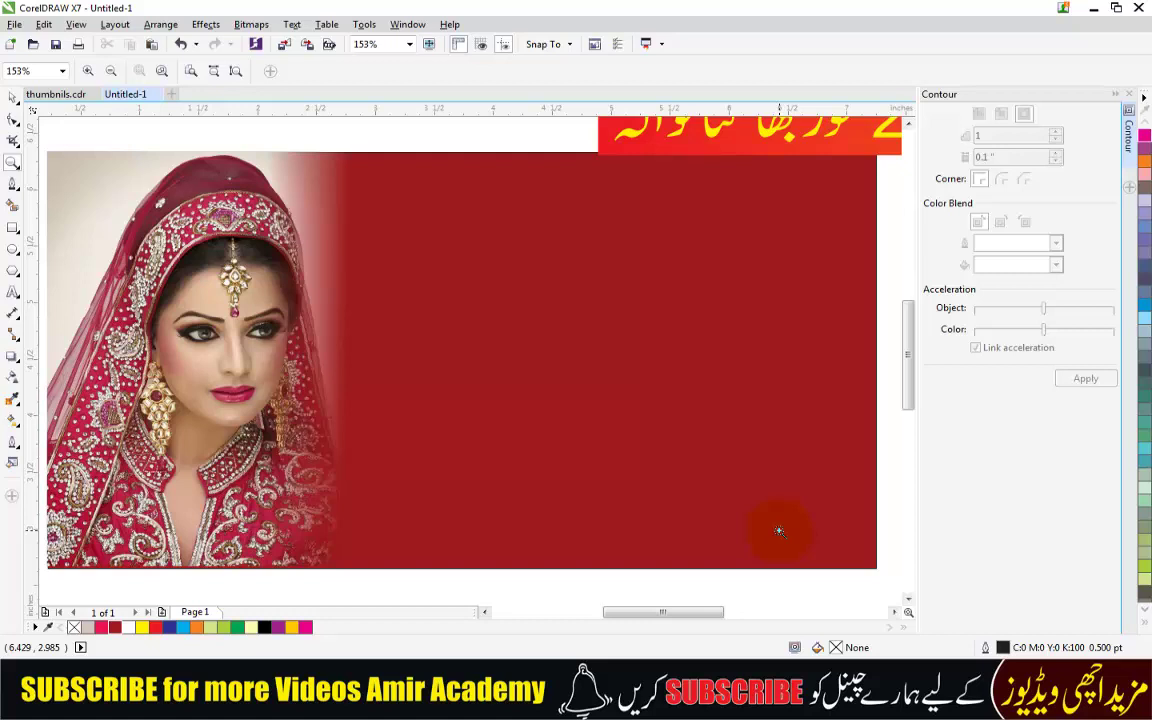
pyautogui.rightClick(749, 501)
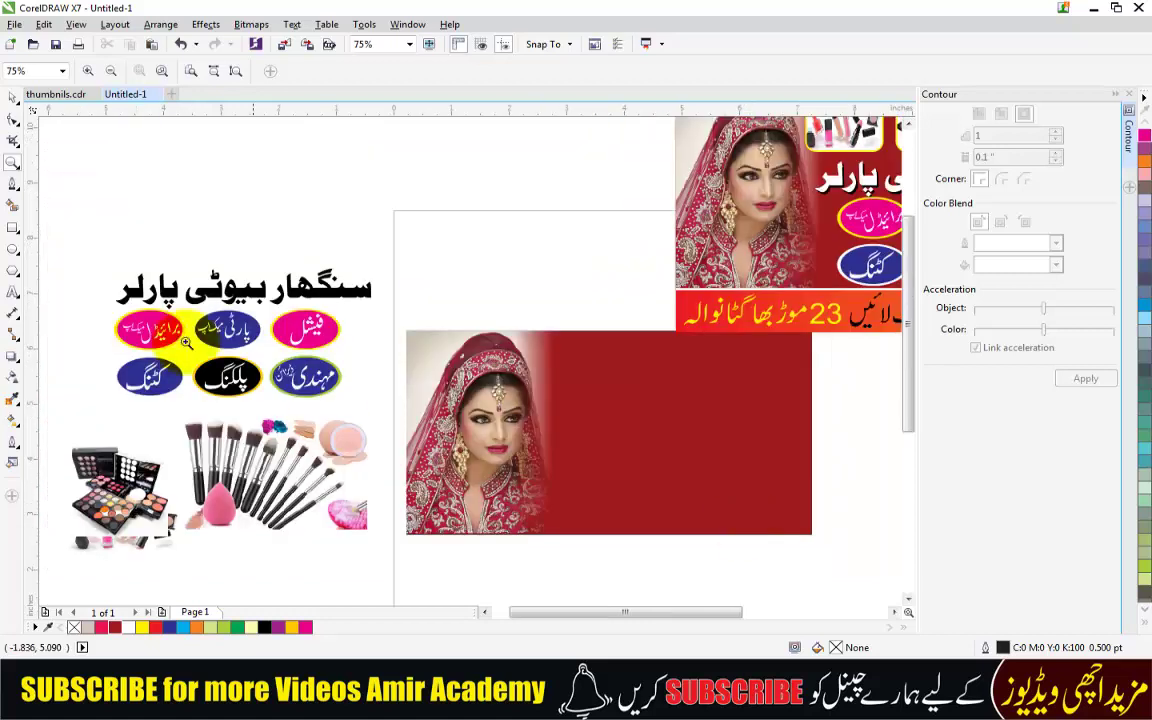
pyautogui.click(12, 97)
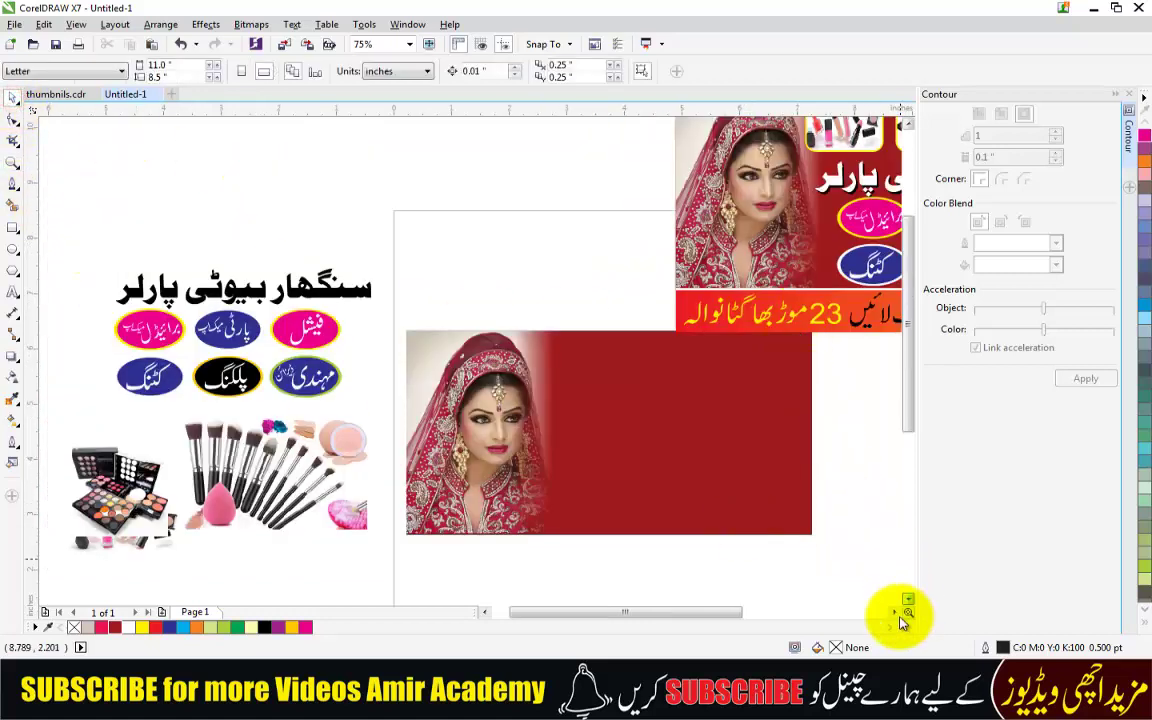
pyautogui.hscroll(3, 887, 612)
pyautogui.click(12, 228)
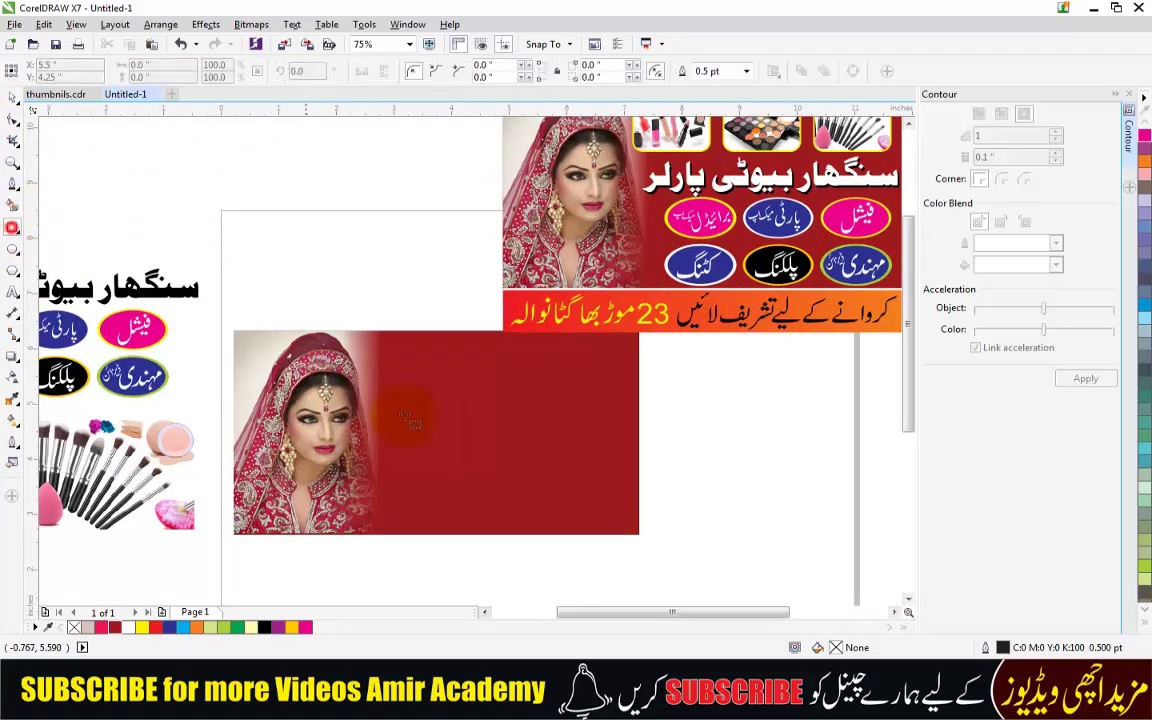
pyautogui.moveTo(370, 333); pyautogui.dragTo(443, 383)
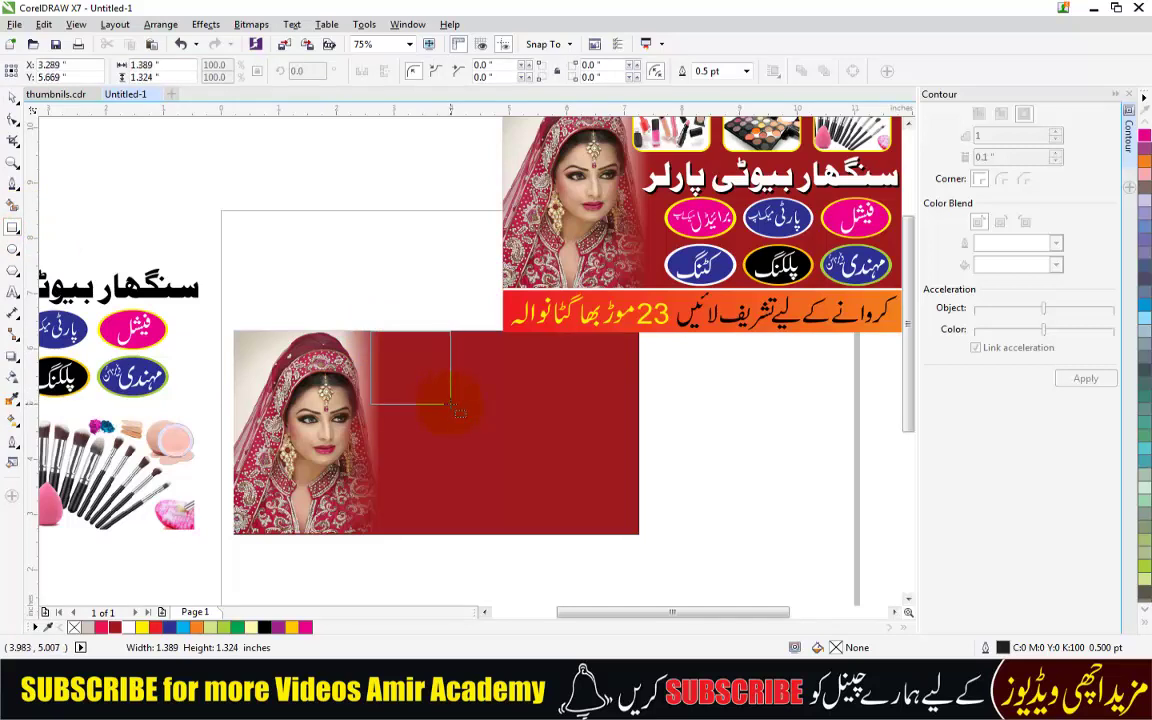
pyautogui.moveTo(450, 405); pyautogui.dragTo(453, 405)
pyautogui.click(13, 97)
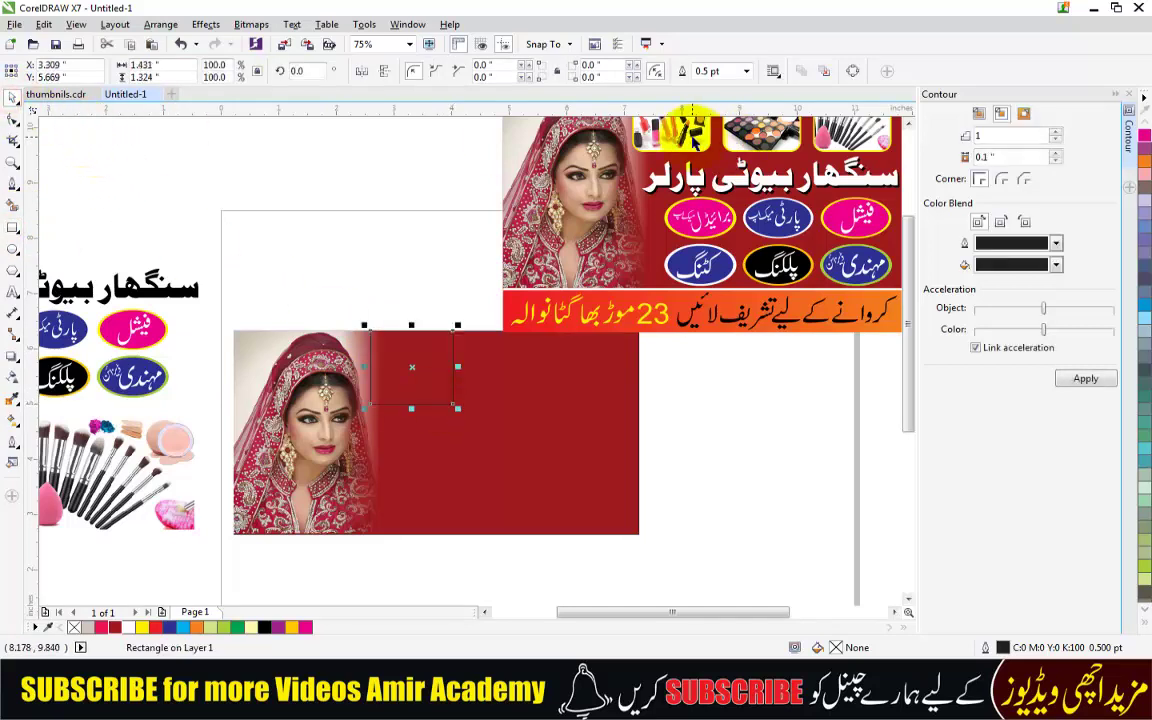
pyautogui.click(694, 143)
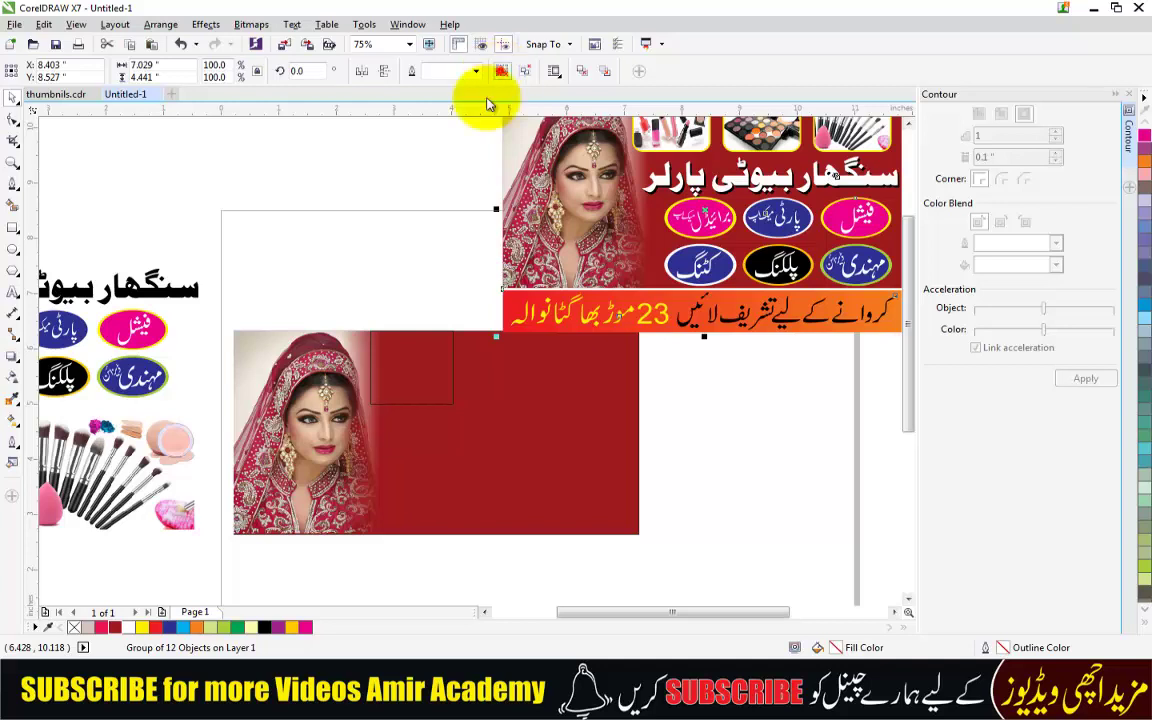
pyautogui.click(430, 122)
pyautogui.click(908, 122)
pyautogui.click(908, 122)
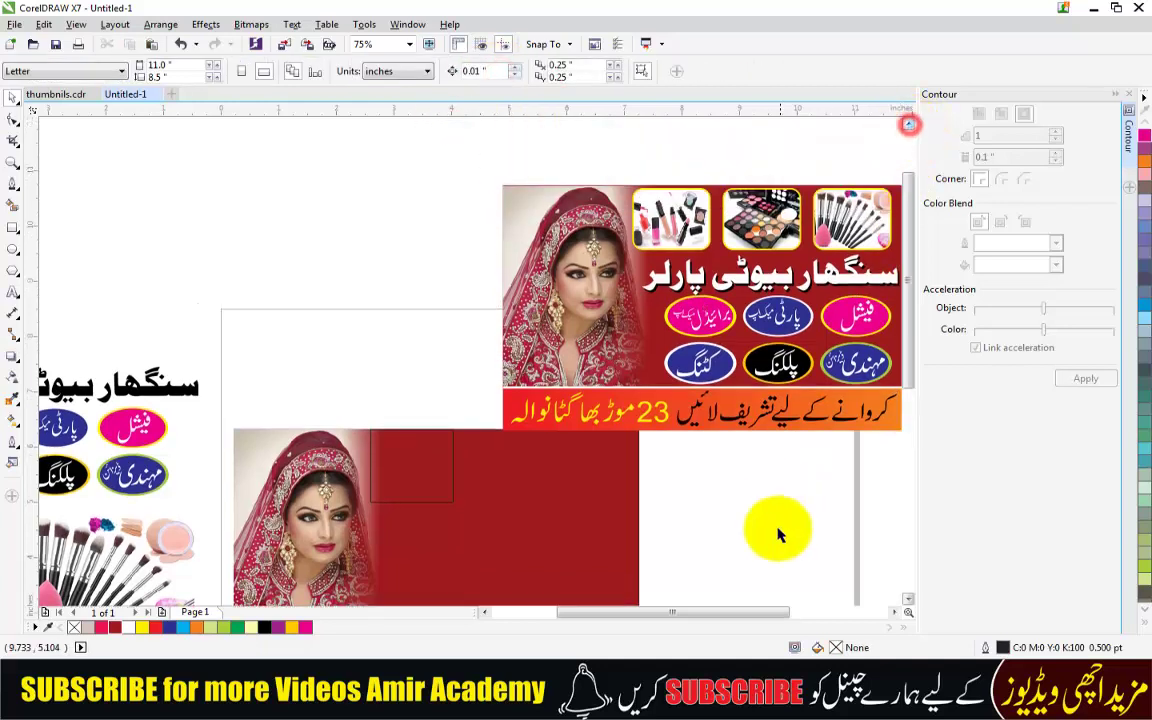
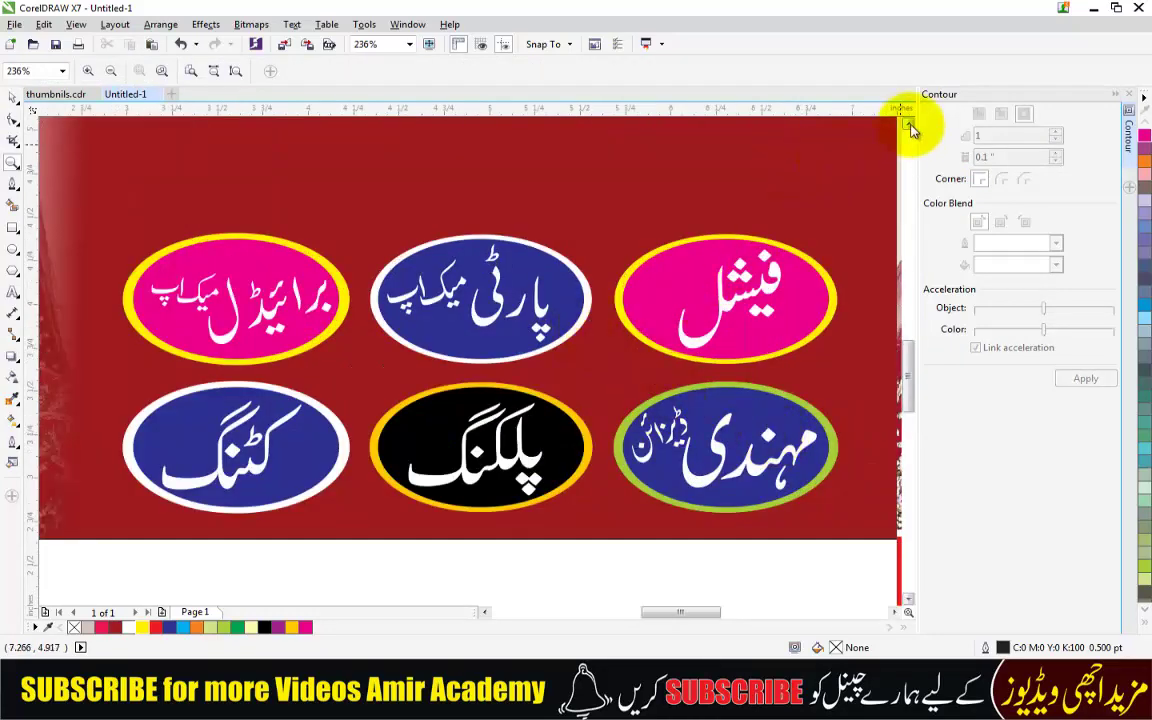
# - Draw an ellipse about 1.46 by 0.88 inches in the empty area below the banner
pyautogui.click(910, 128)
pyautogui.rightClick(644, 233)
pyautogui.click(498, 366)
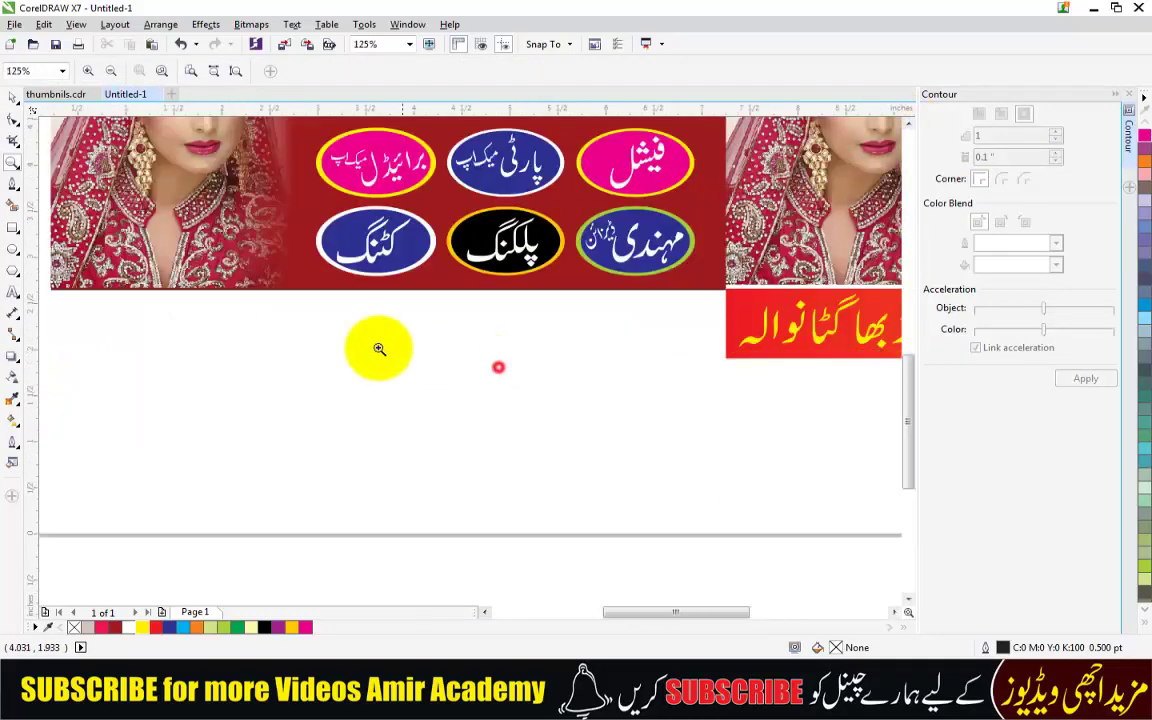
pyautogui.click(12, 97)
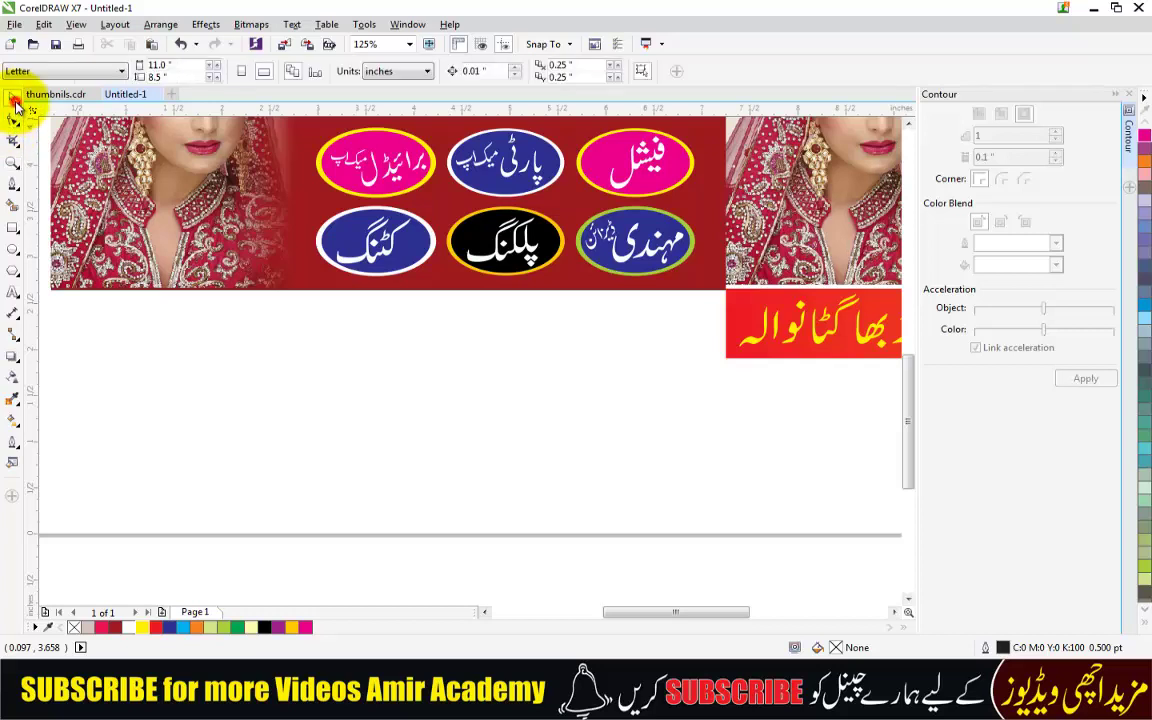
pyautogui.click(12, 249)
pyautogui.moveTo(343, 342); pyautogui.dragTo(482, 412)
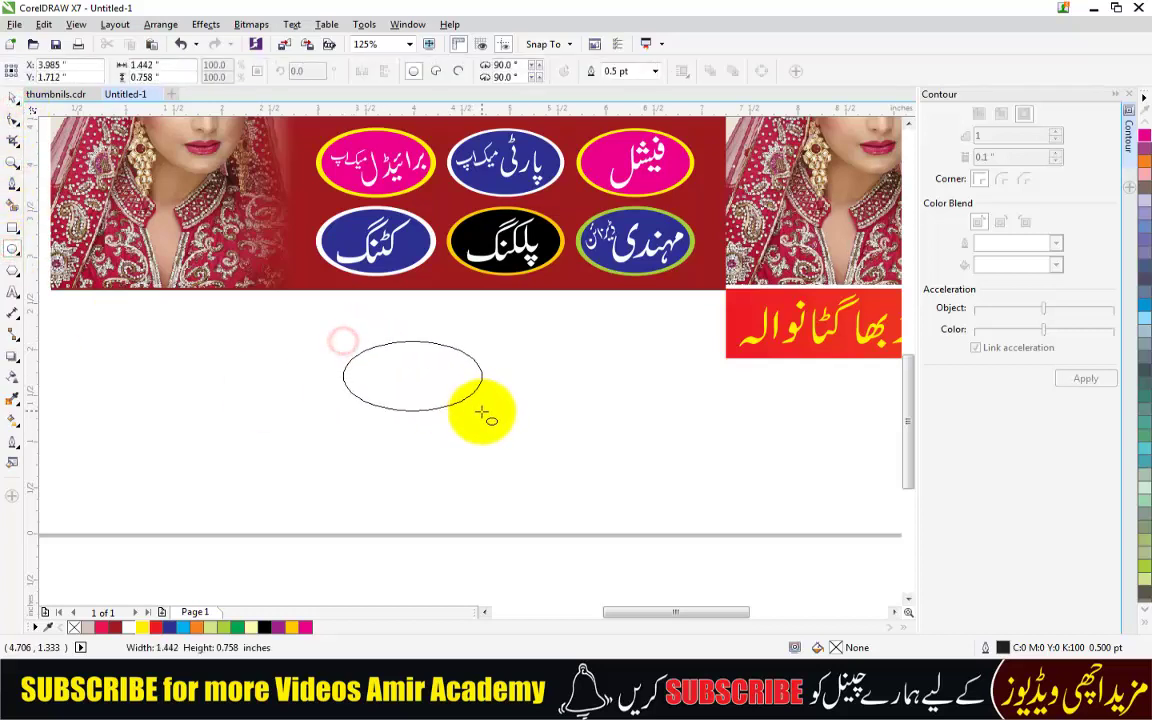
# - Fill the new ellipse with Neon Red and remove its outline
pyautogui.press('z')
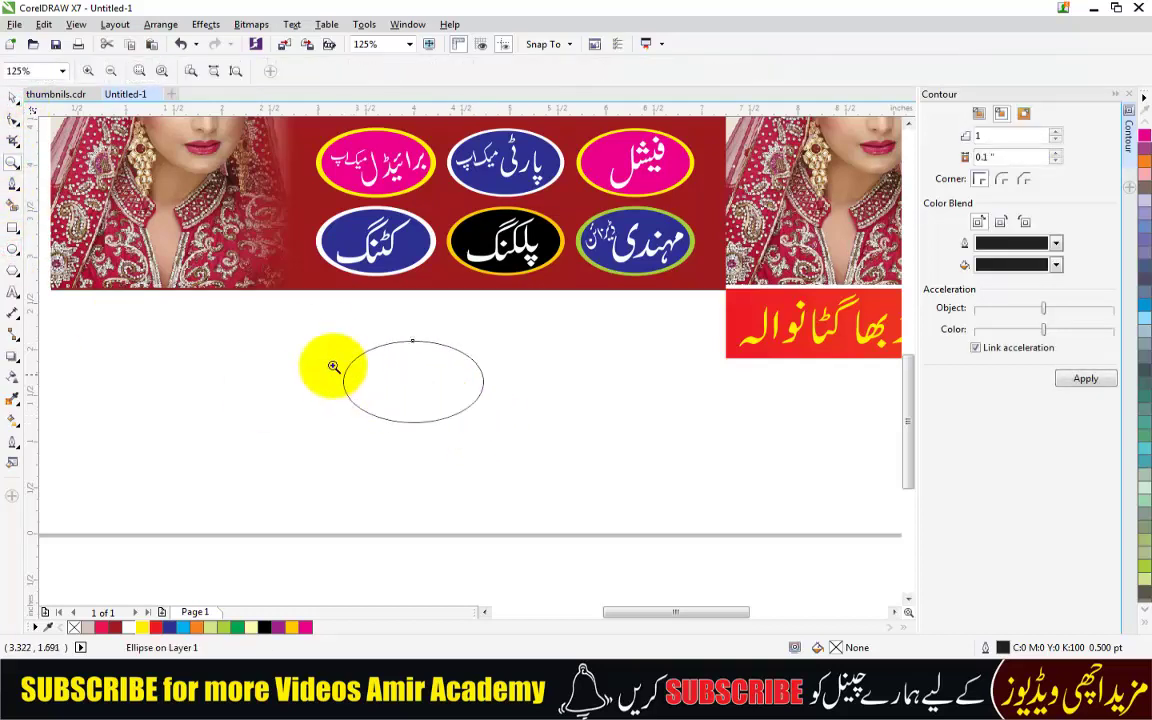
pyautogui.moveTo(299, 318); pyautogui.dragTo(549, 467)
pyautogui.moveTo(131, 165); pyautogui.dragTo(722, 508)
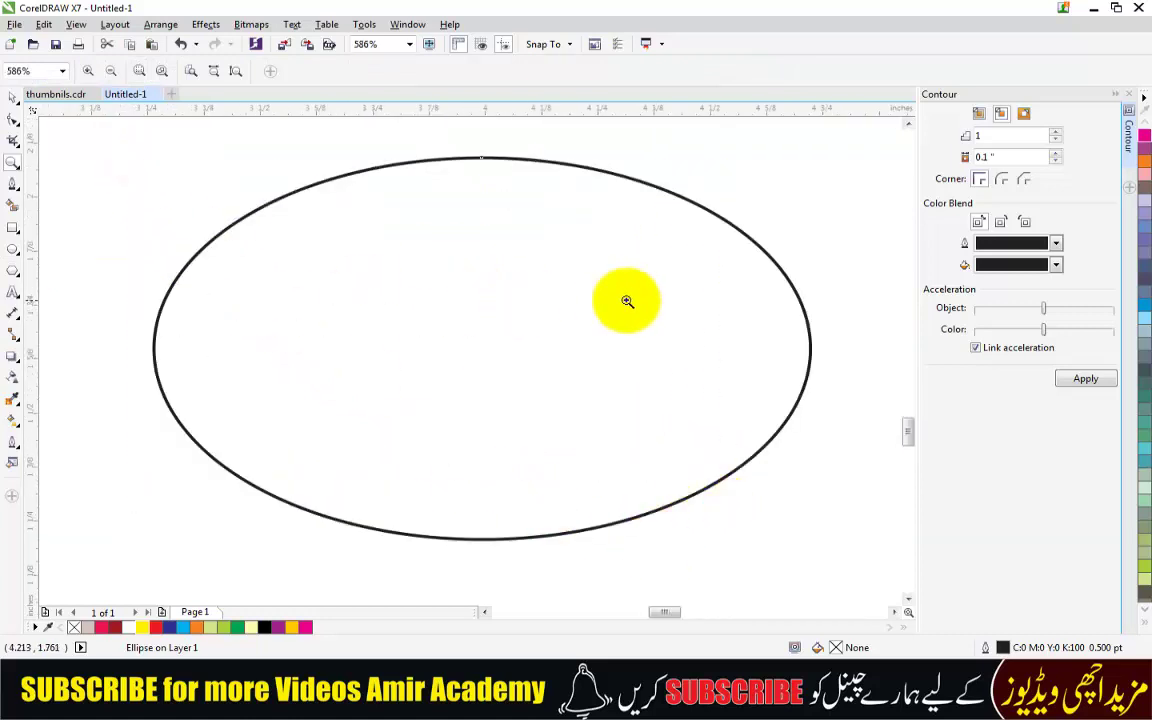
pyautogui.doubleClick(12, 97)
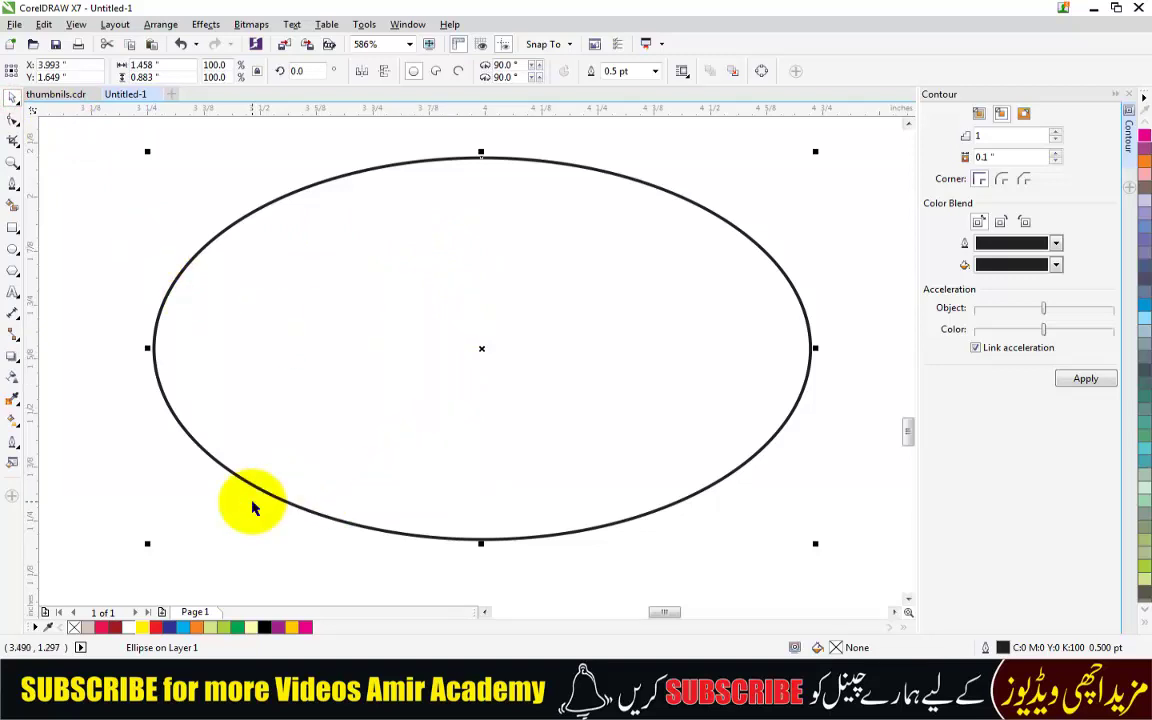
pyautogui.click(95, 445)
pyautogui.click(306, 390)
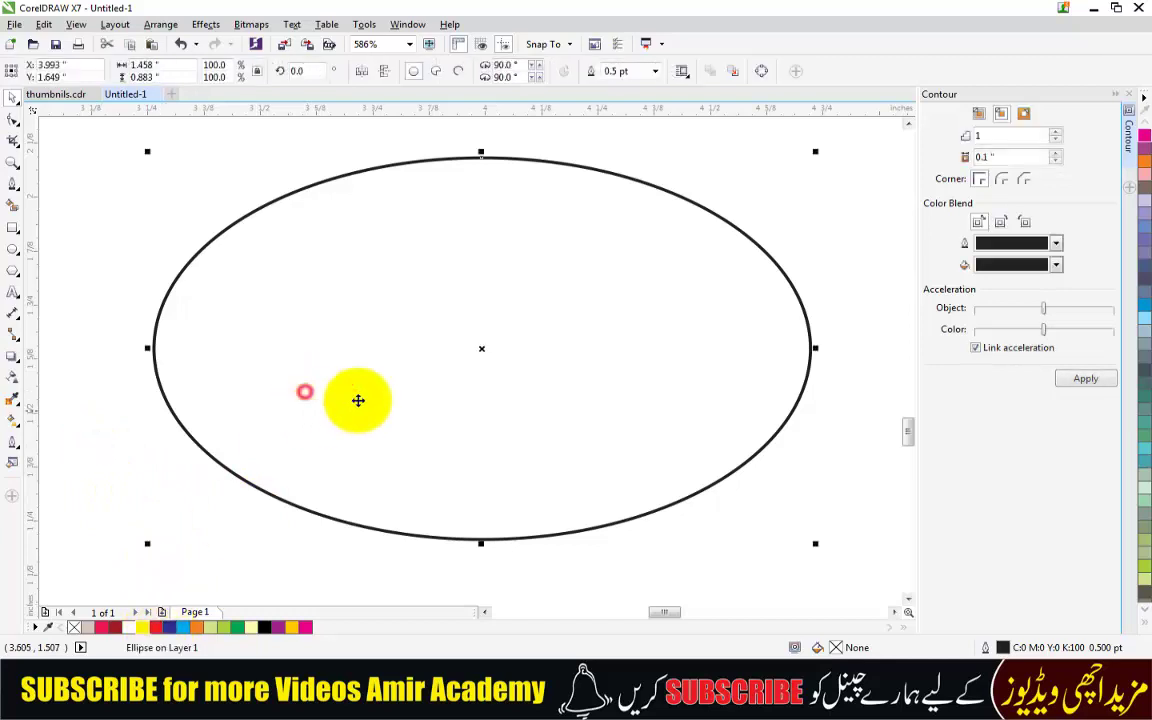
pyautogui.click(101, 627)
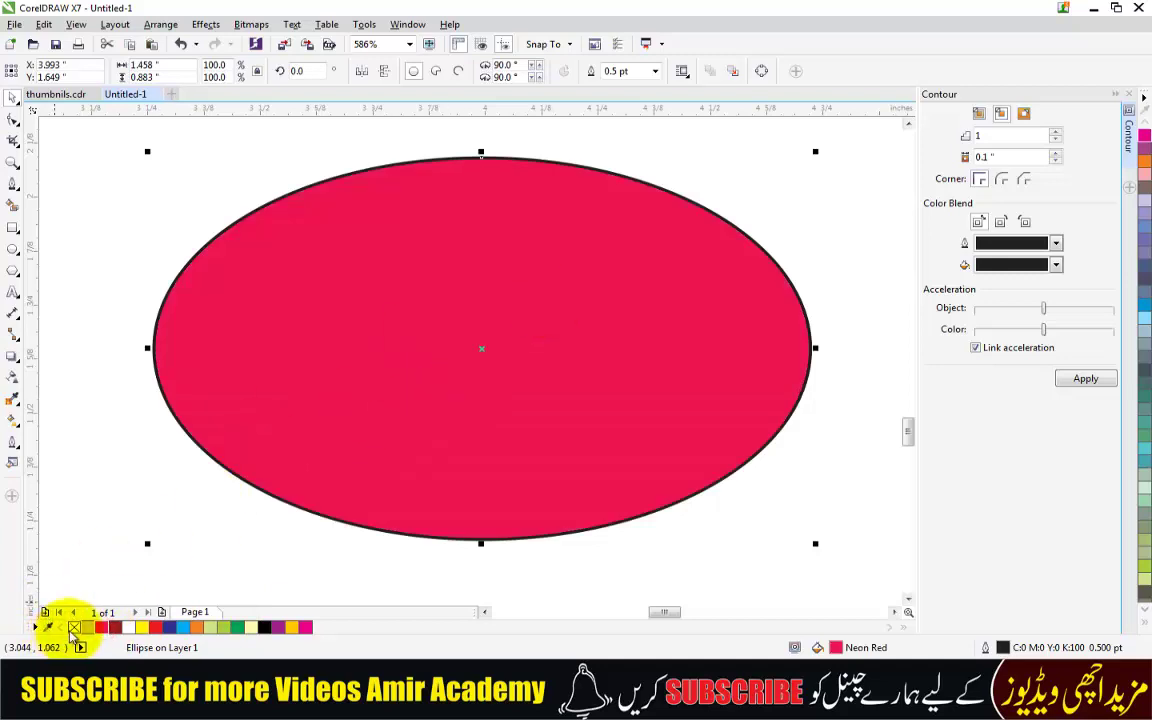
pyautogui.rightClick(74, 627)
pyautogui.click(108, 249)
# - Duplicate the red ellipse in place and fill the copy with C100 M100 Y100 K100 black
pyautogui.click(399, 378)
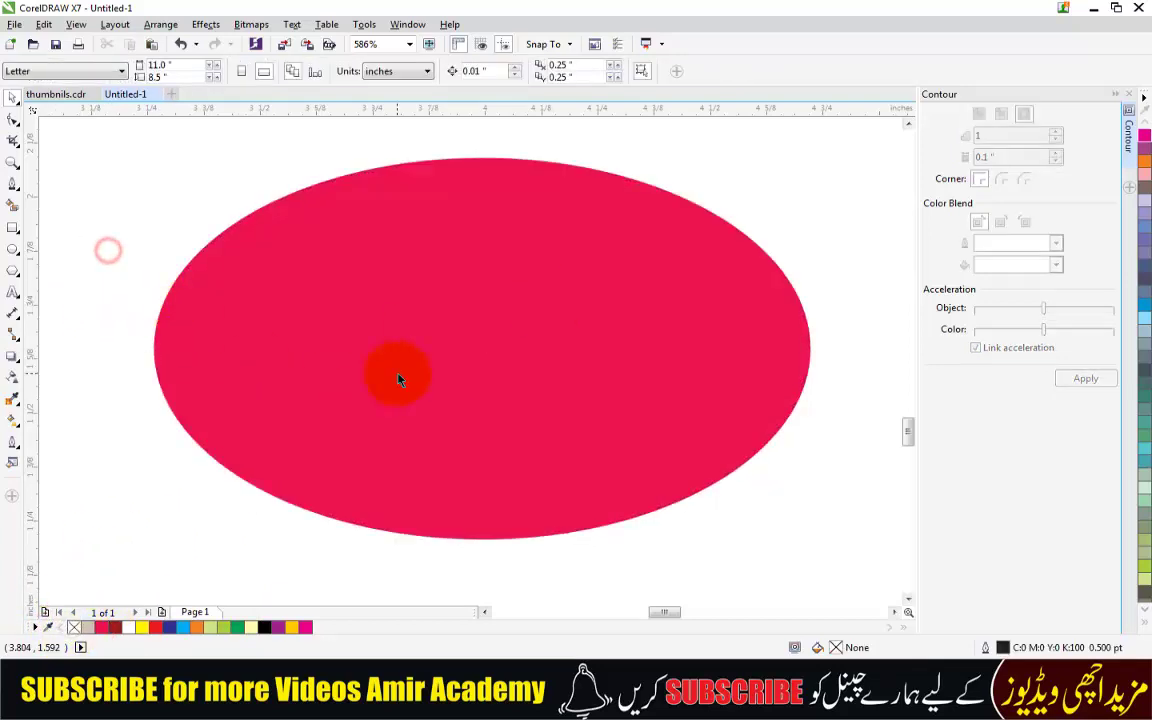
pyautogui.click(594, 483)
pyautogui.moveTo(606, 483); pyautogui.dragTo(693, 436)
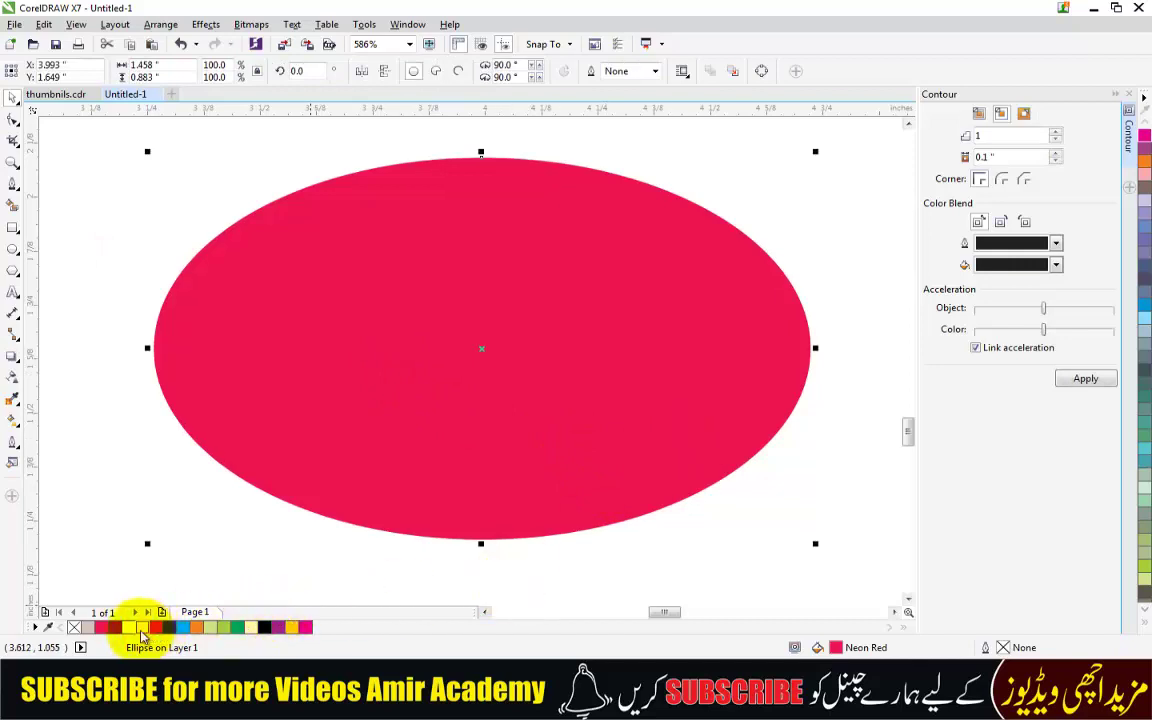
pyautogui.click(265, 631)
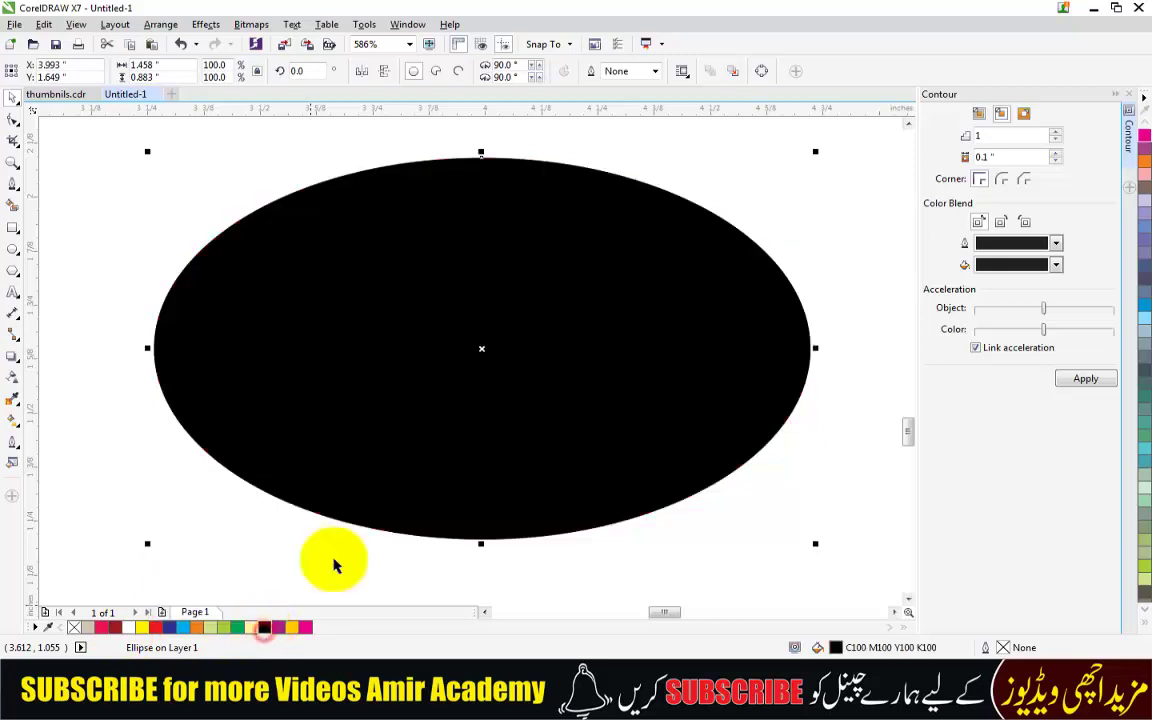
# - Send the black ellipse behind the red one and enlarge it from the centre to about 1.52 by 0.92 inches
pyautogui.click(422, 495)
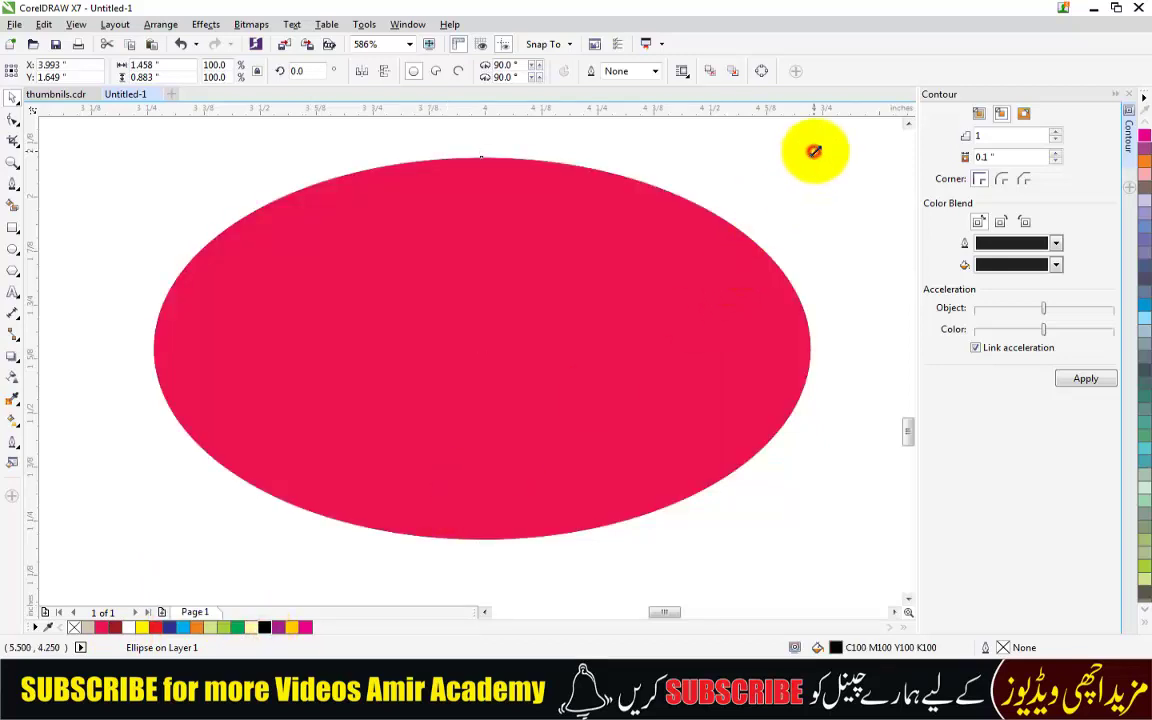
pyautogui.moveTo(814, 151); pyautogui.dragTo(830, 141)
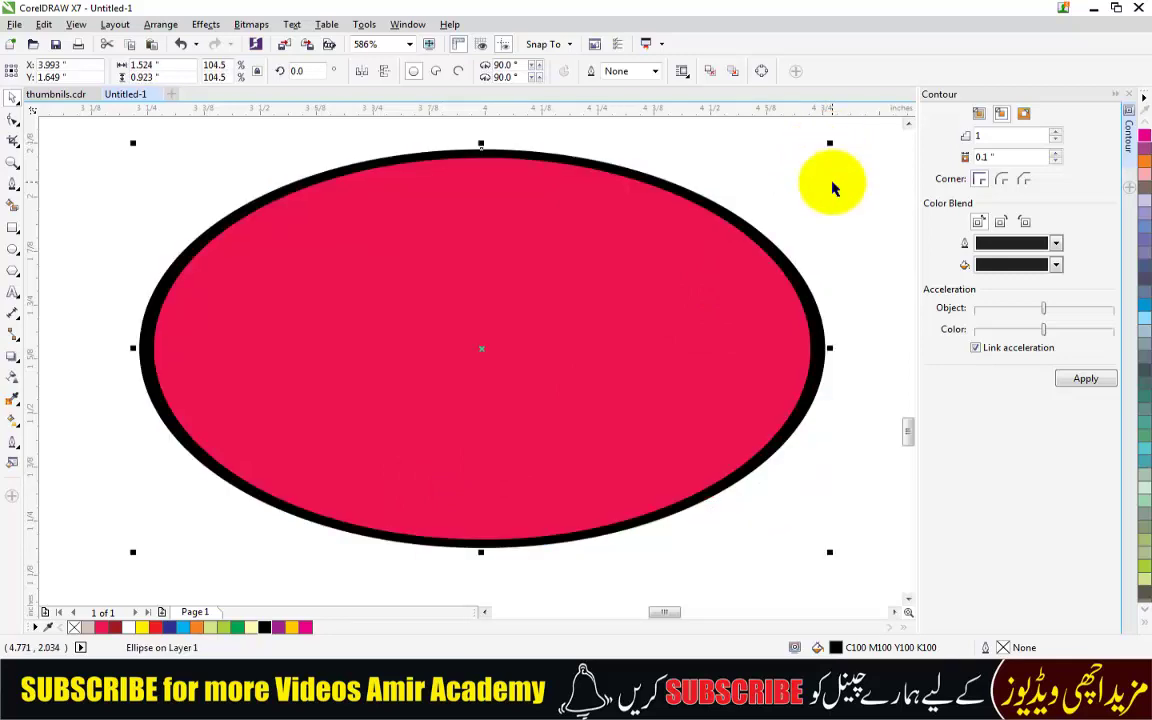
pyautogui.click(833, 182)
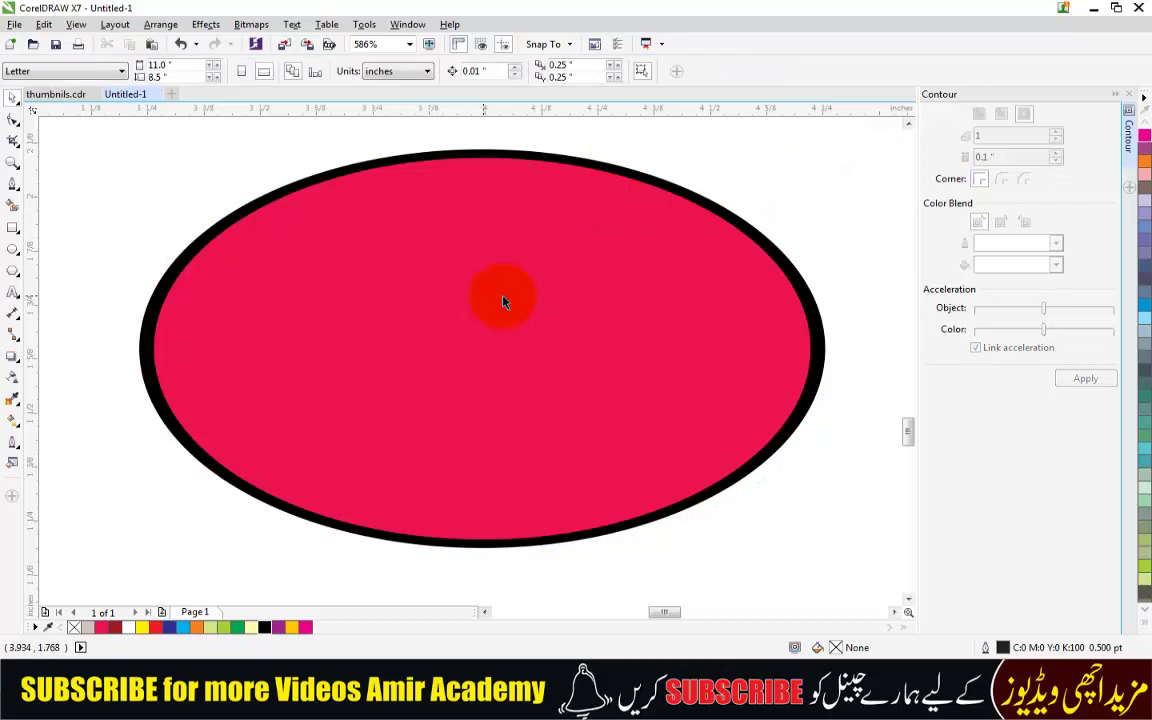
# - Try palette fills such as White, Blue, Deep Yellow and Chartreuse on the front ellipse, finishing with Cyan
pyautogui.click(507, 305)
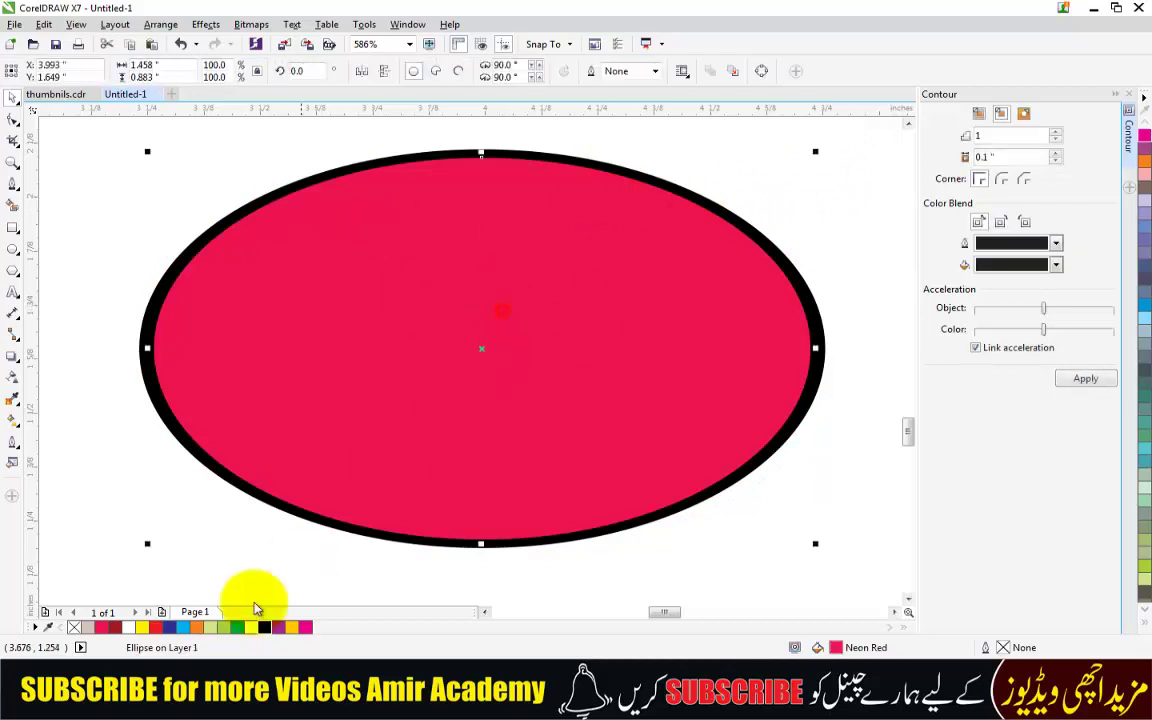
pyautogui.click(142, 627)
pyautogui.click(124, 627)
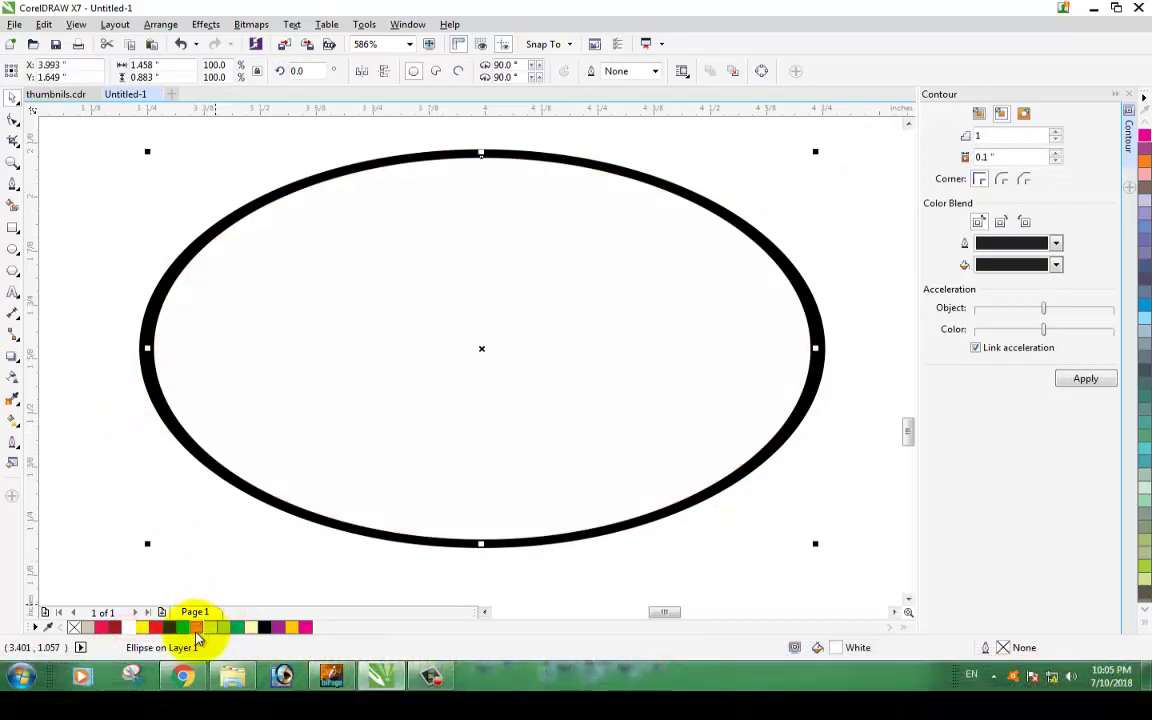
pyautogui.click(196, 627)
pyautogui.click(182, 627)
pyautogui.click(171, 628)
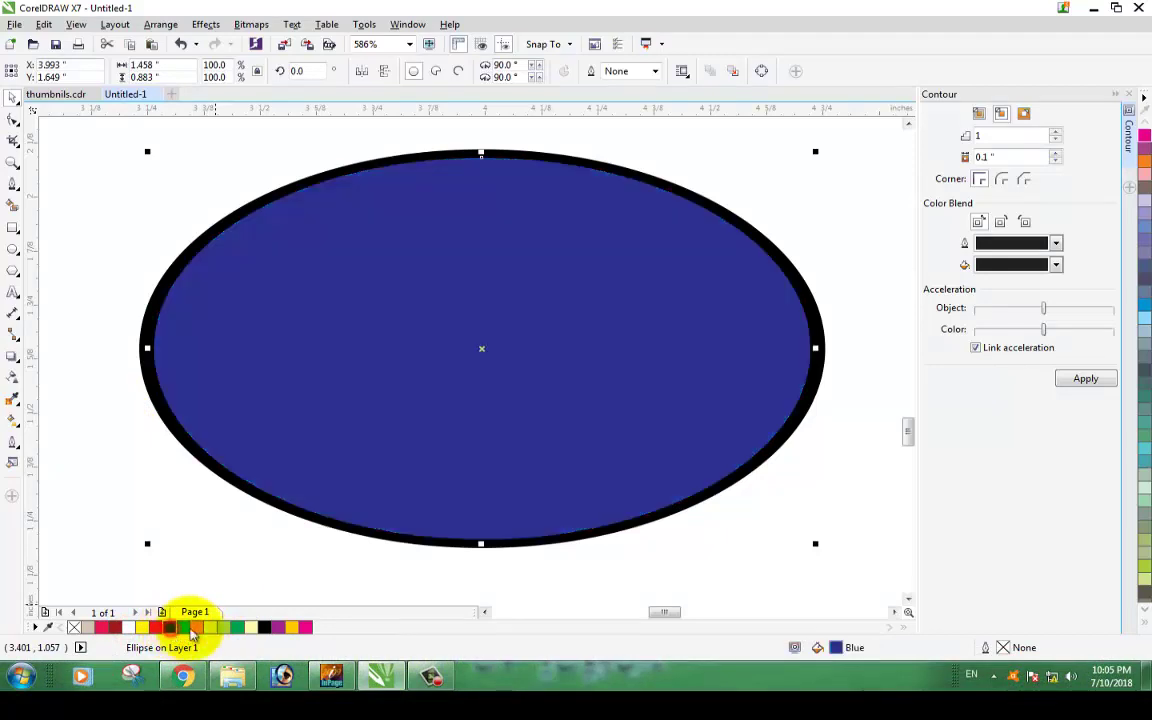
pyautogui.click(305, 627)
pyautogui.click(290, 627)
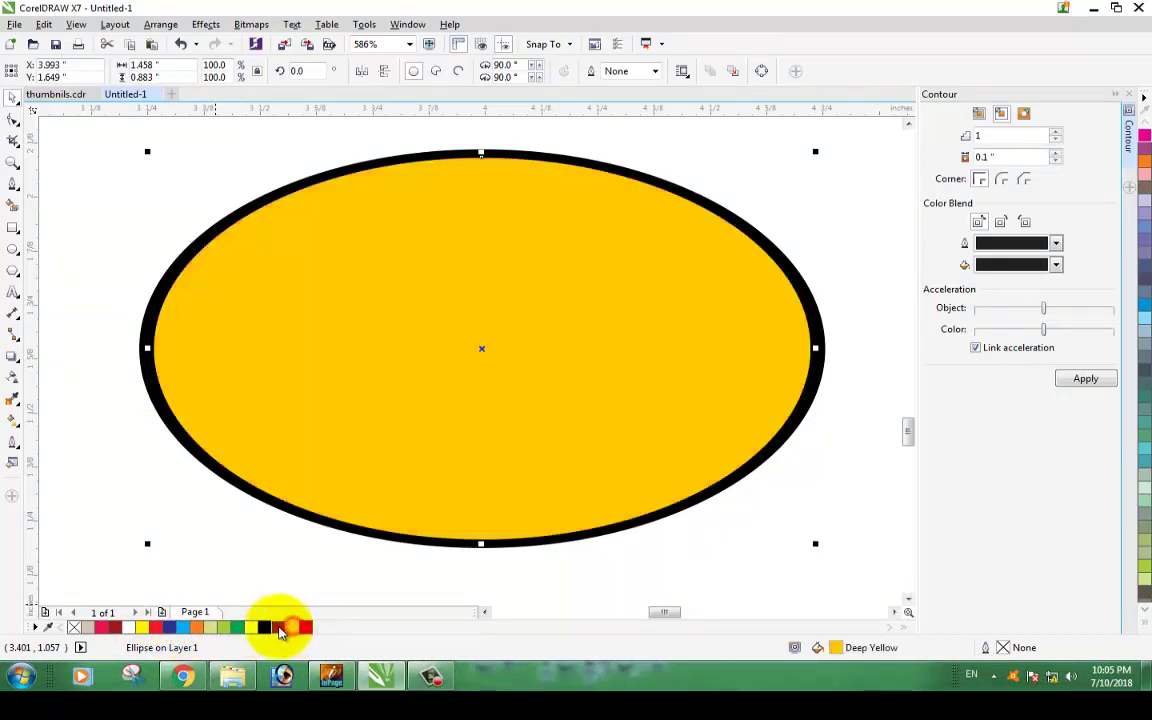
pyautogui.click(276, 627)
pyautogui.click(265, 627)
pyautogui.click(257, 627)
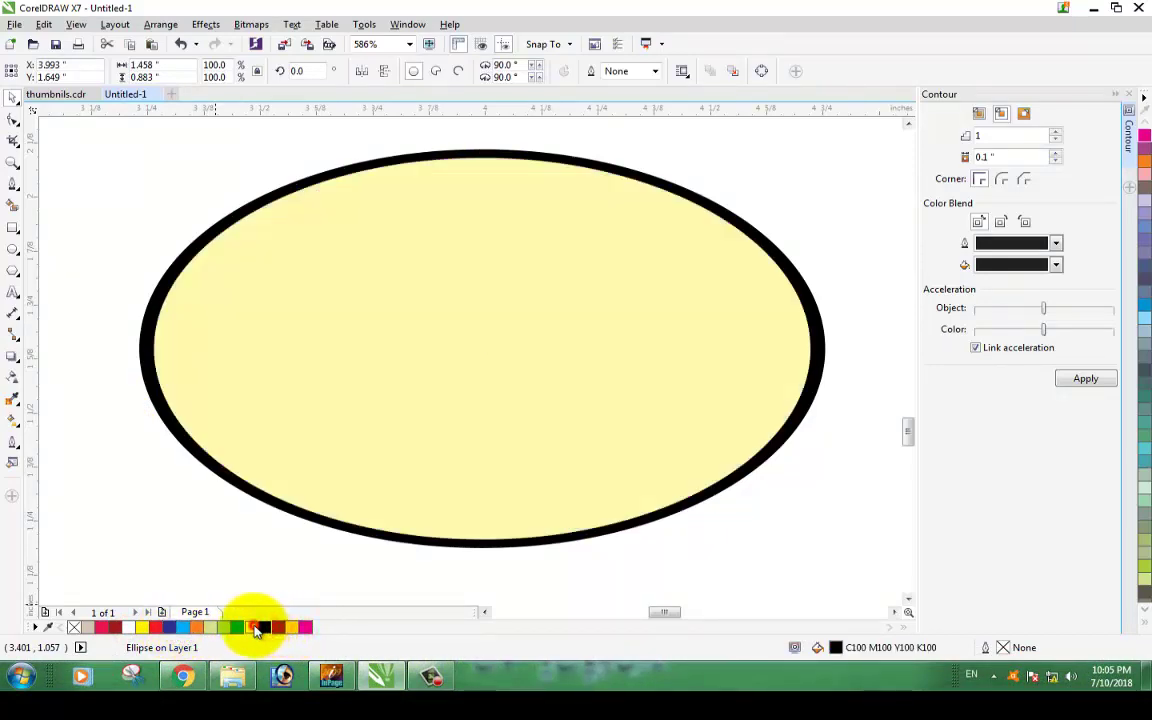
pyautogui.click(237, 627)
pyautogui.click(222, 627)
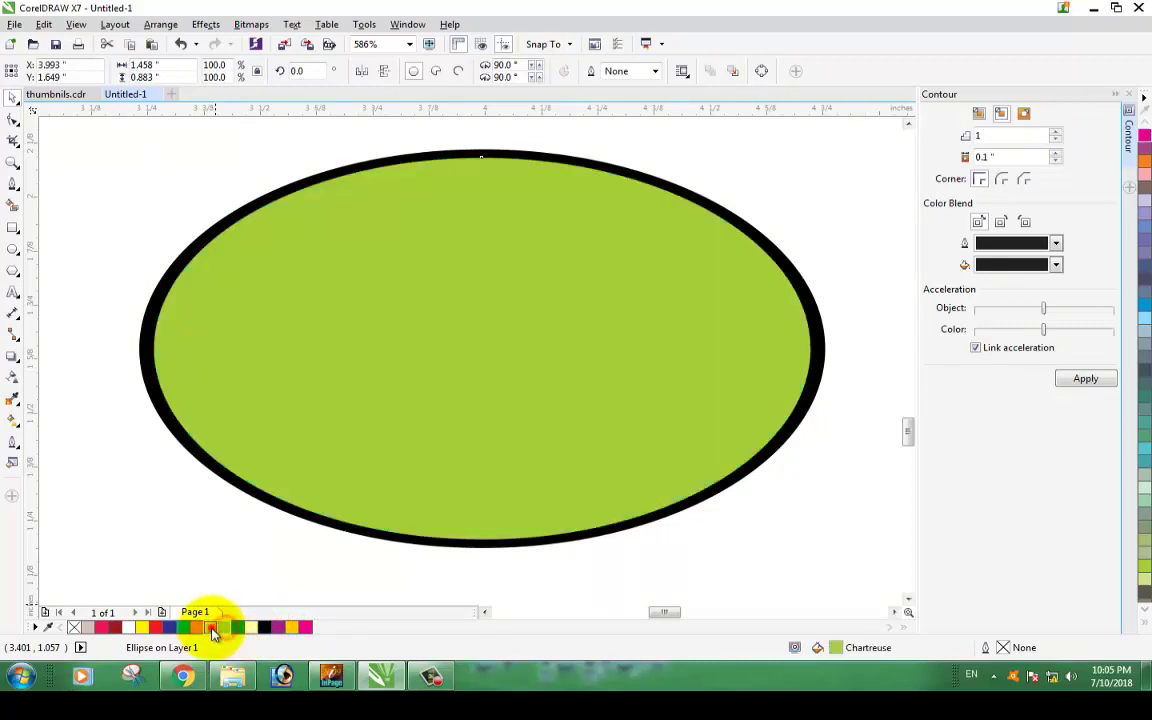
pyautogui.click(208, 627)
pyautogui.click(193, 627)
pyautogui.click(183, 627)
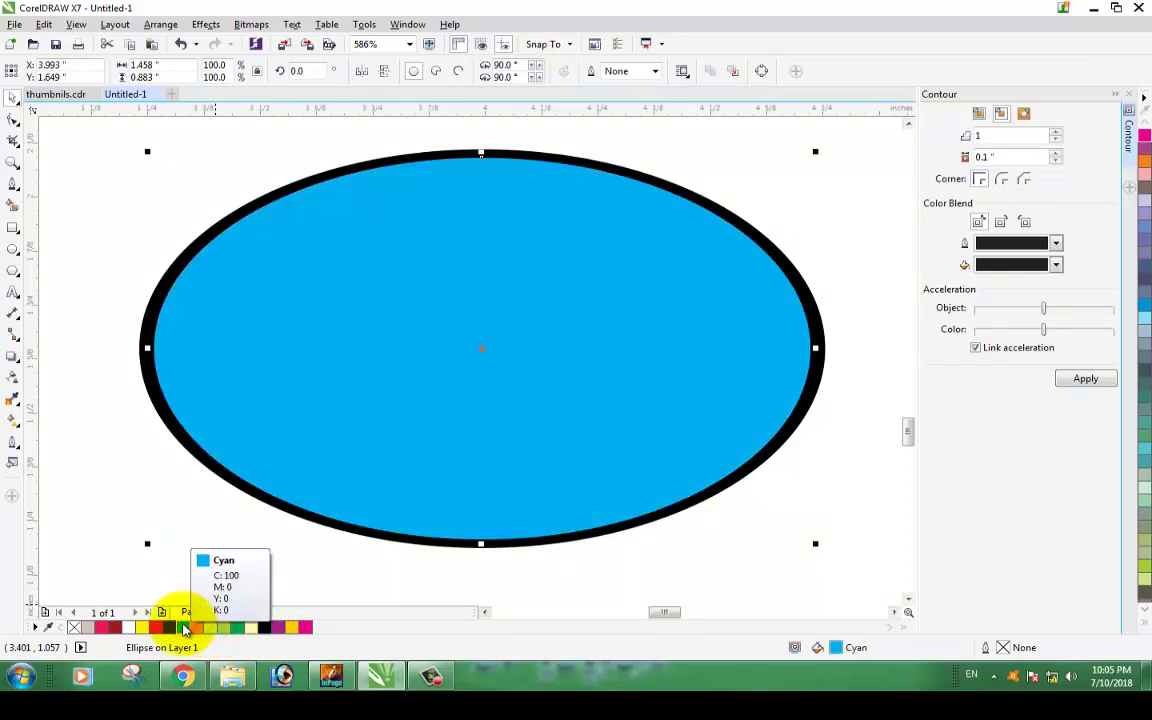
pyautogui.click(121, 544)
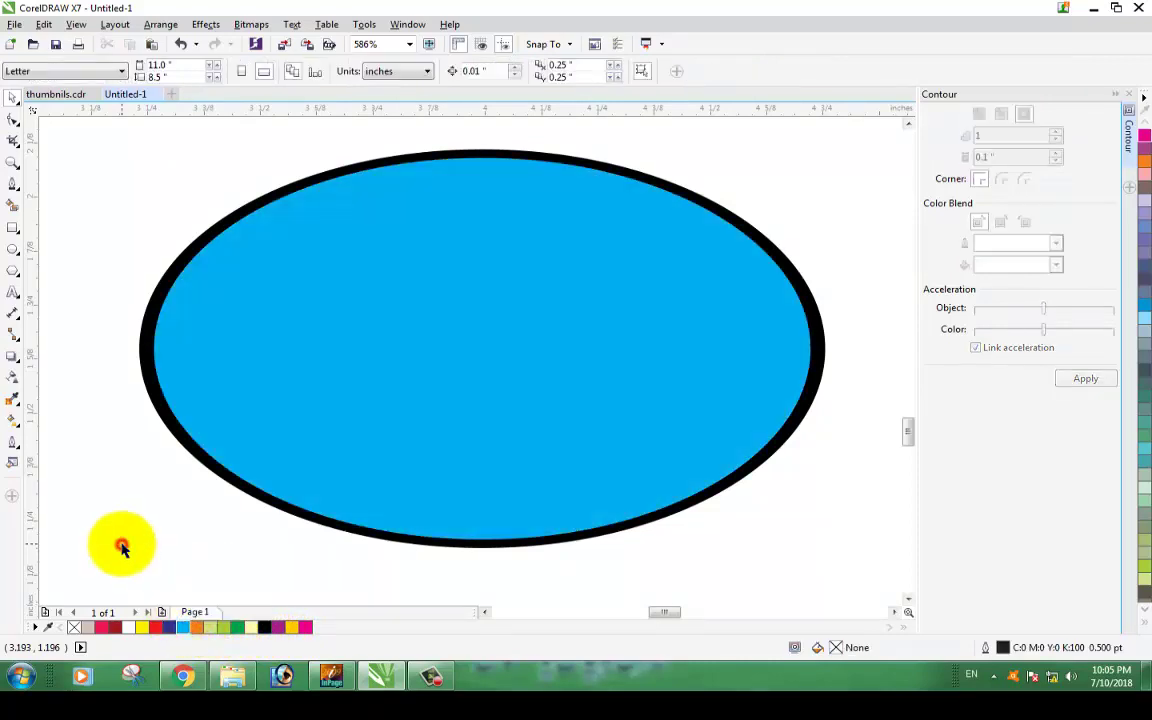
# - Fill the back ellipse with dark red and the front ellipse with Yellow
pyautogui.click(181, 267)
pyautogui.rightClick(115, 627)
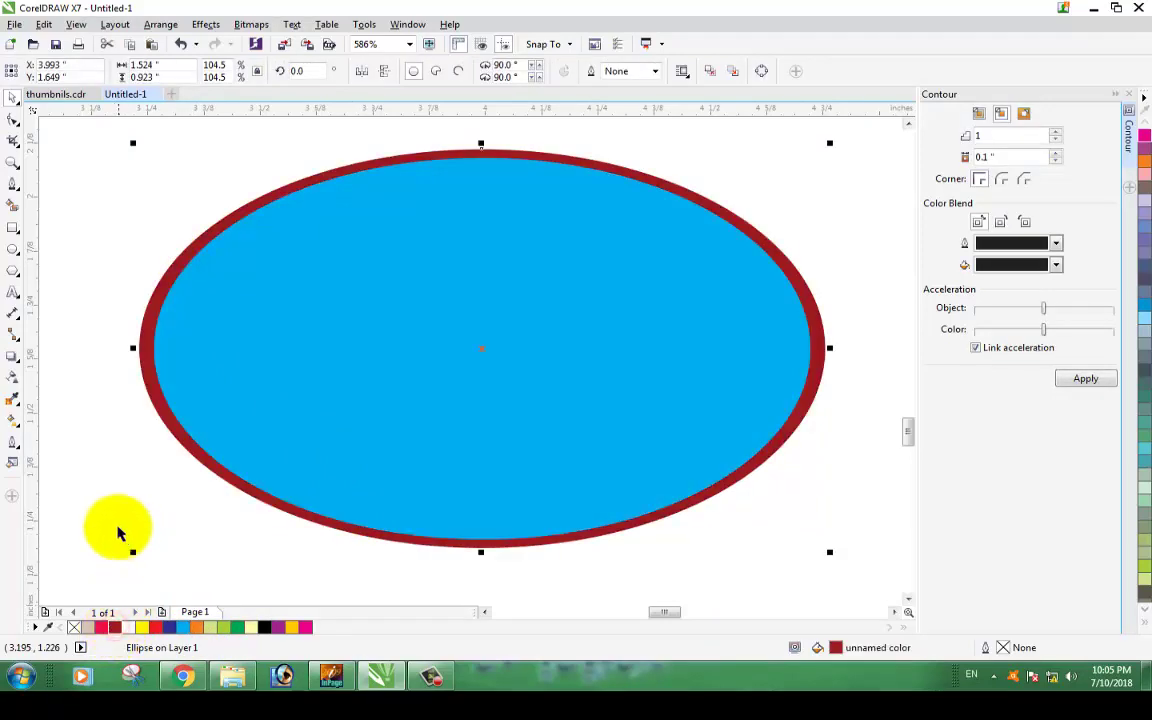
pyautogui.click(108, 470)
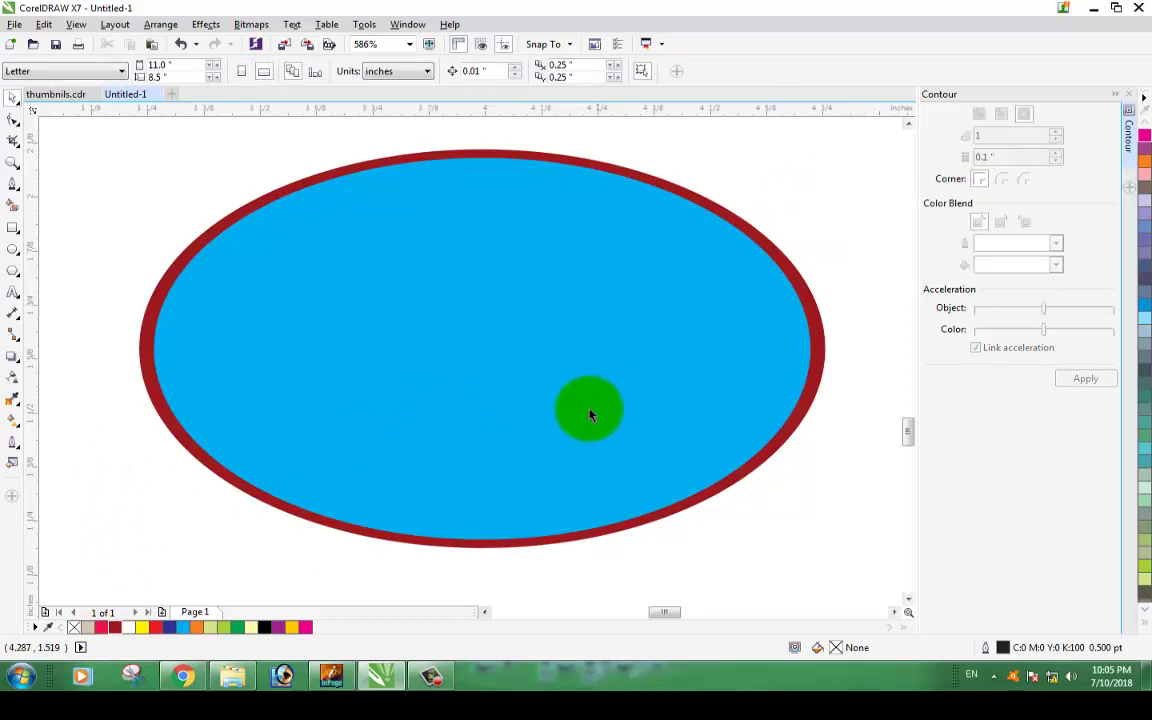
pyautogui.click(590, 415)
pyautogui.click(142, 627)
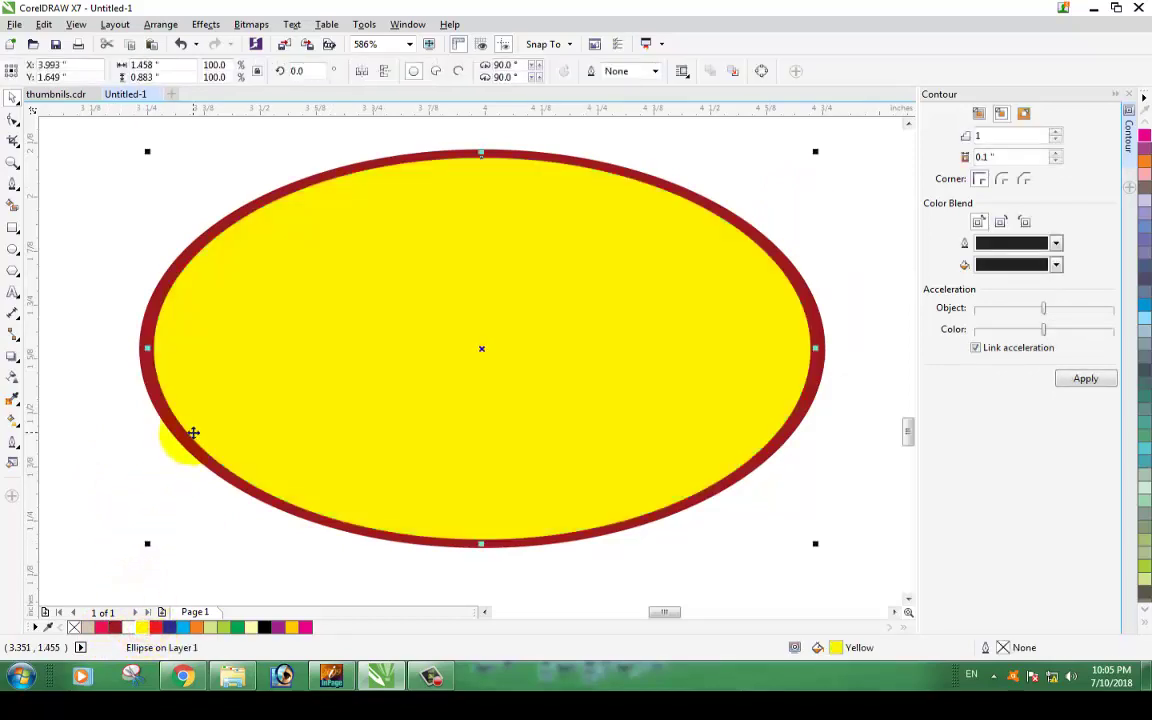
# - Try Magenta as the front ellipse's fill and change it back to Yellow
pyautogui.scroll(-5, 193, 432)
pyautogui.click(424, 432)
pyautogui.moveTo(131, 352); pyautogui.dragTo(470, 498)
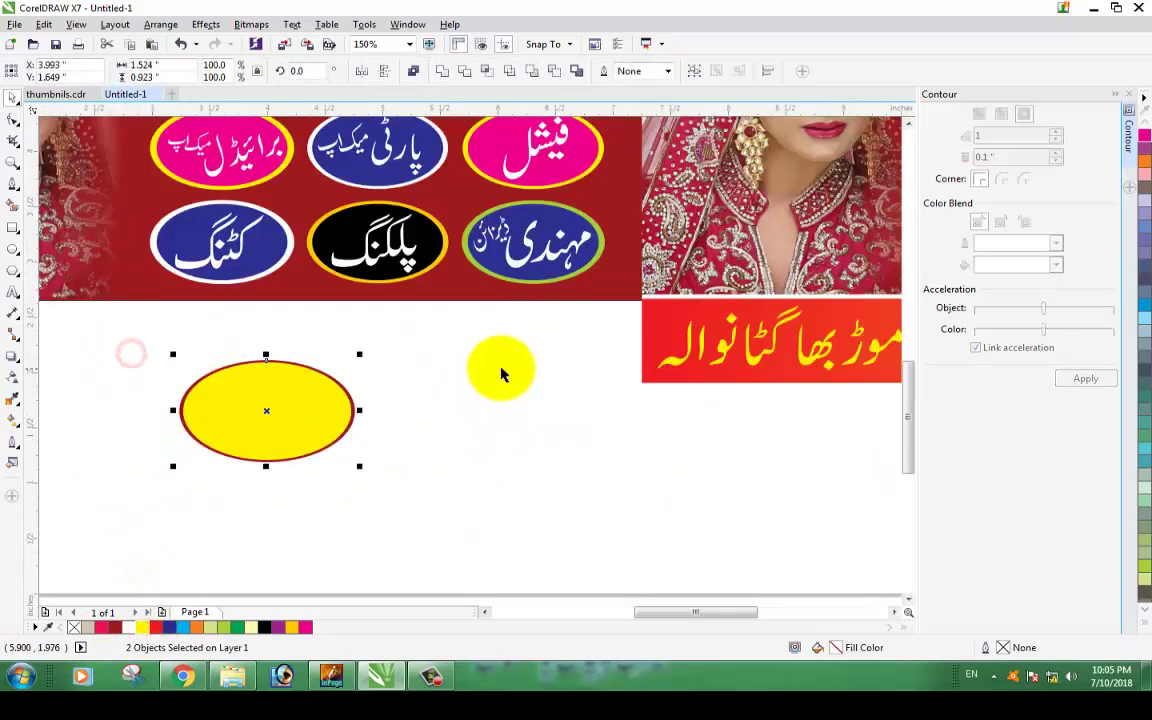
pyautogui.click(512, 388)
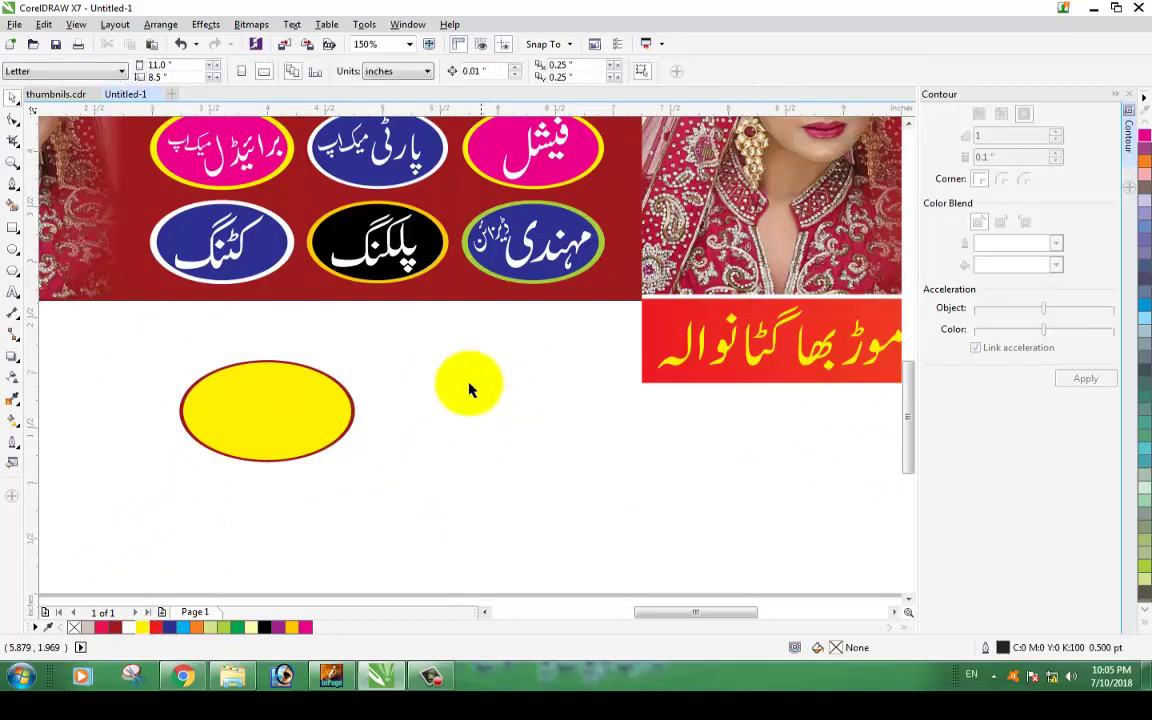
pyautogui.click(300, 400)
pyautogui.click(305, 627)
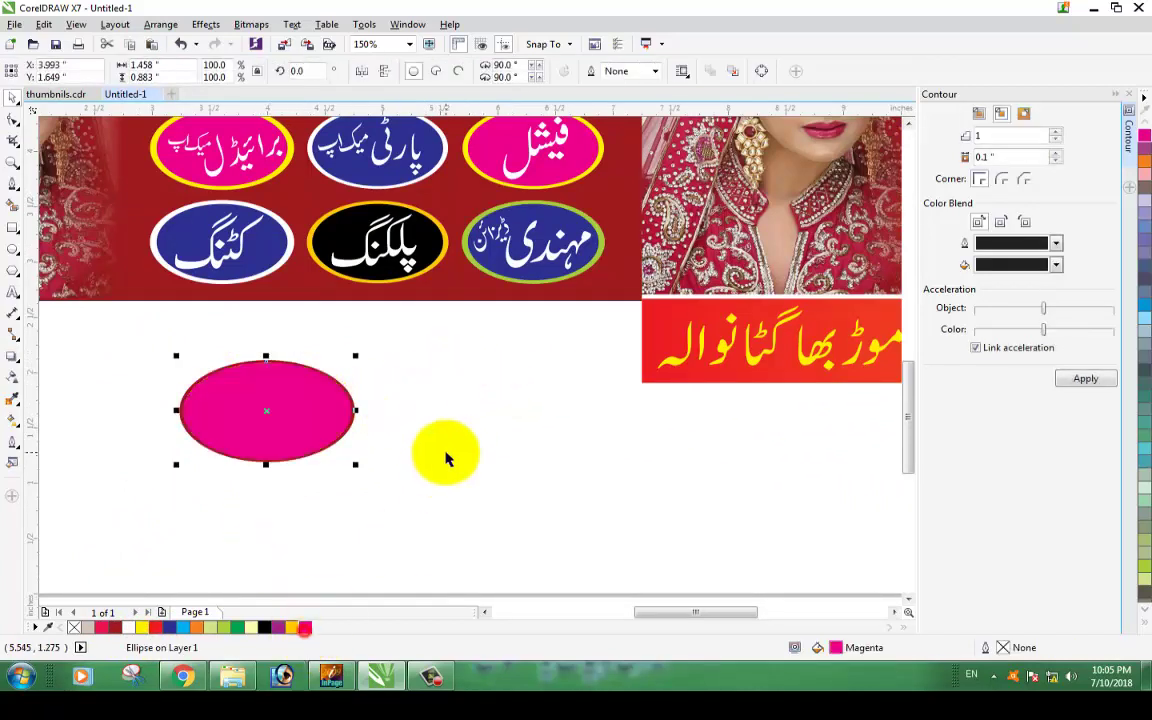
pyautogui.click(444, 455)
pyautogui.click(352, 410)
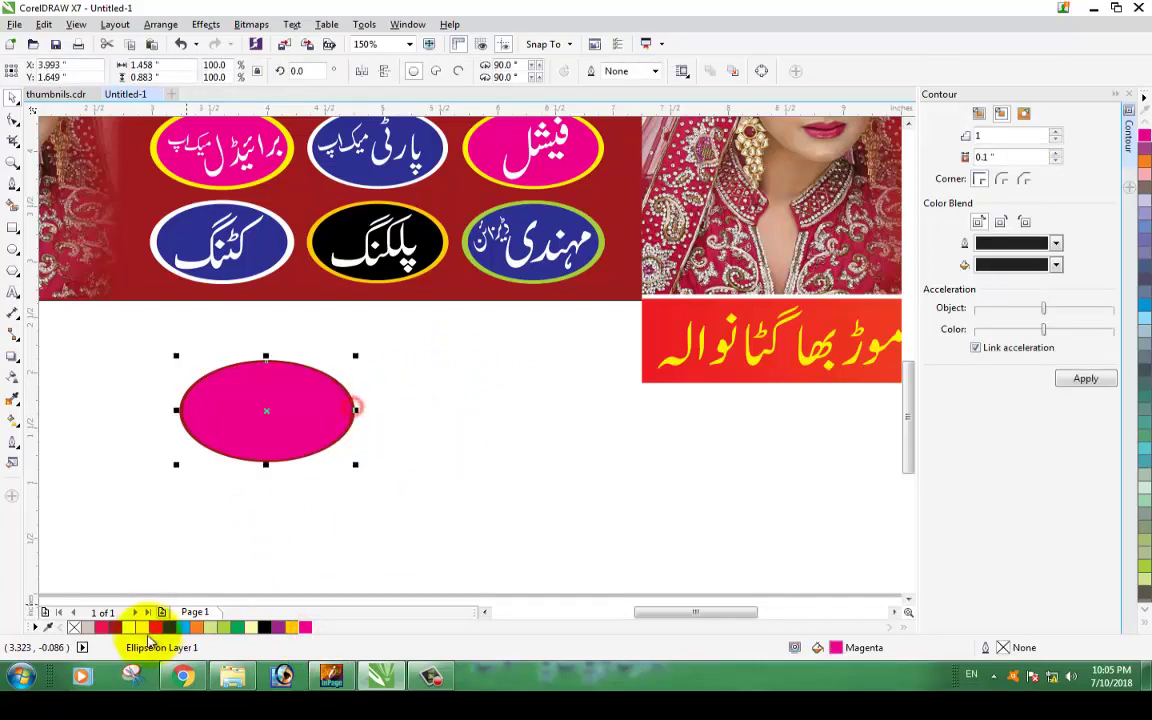
pyautogui.click(141, 627)
pyautogui.click(542, 476)
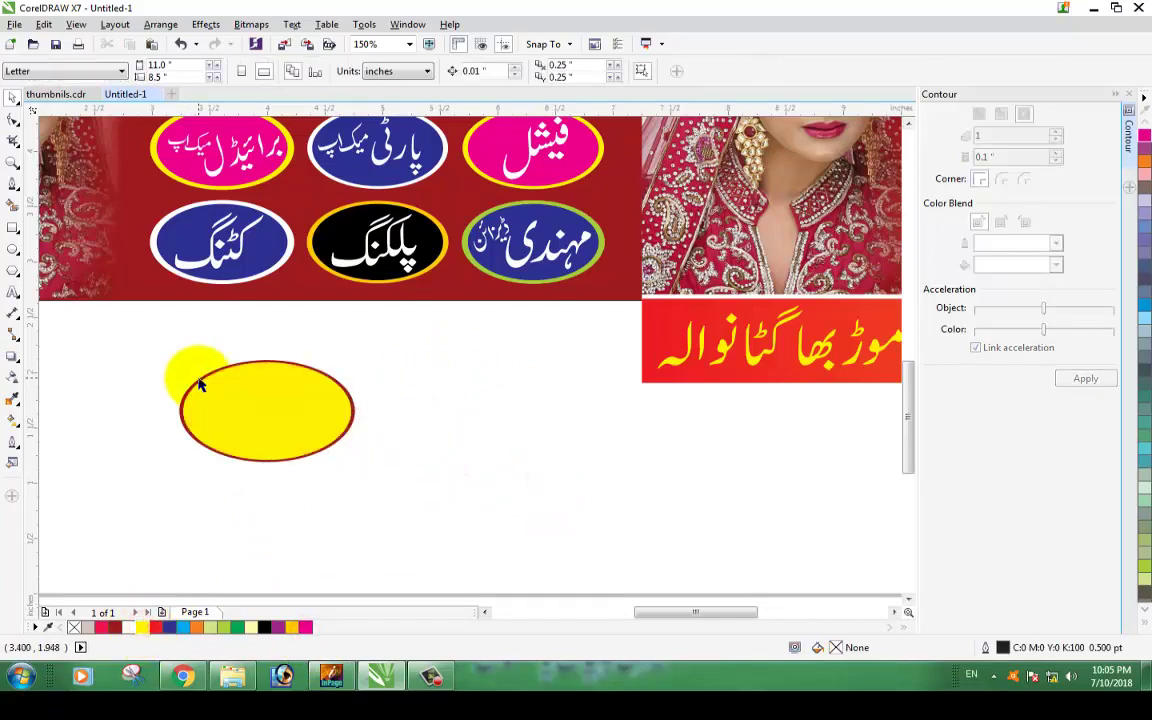
# - Group the yellow ellipse with its dark red border ellipse
pyautogui.press('z')
pyautogui.moveTo(155, 350); pyautogui.dragTo(478, 514)
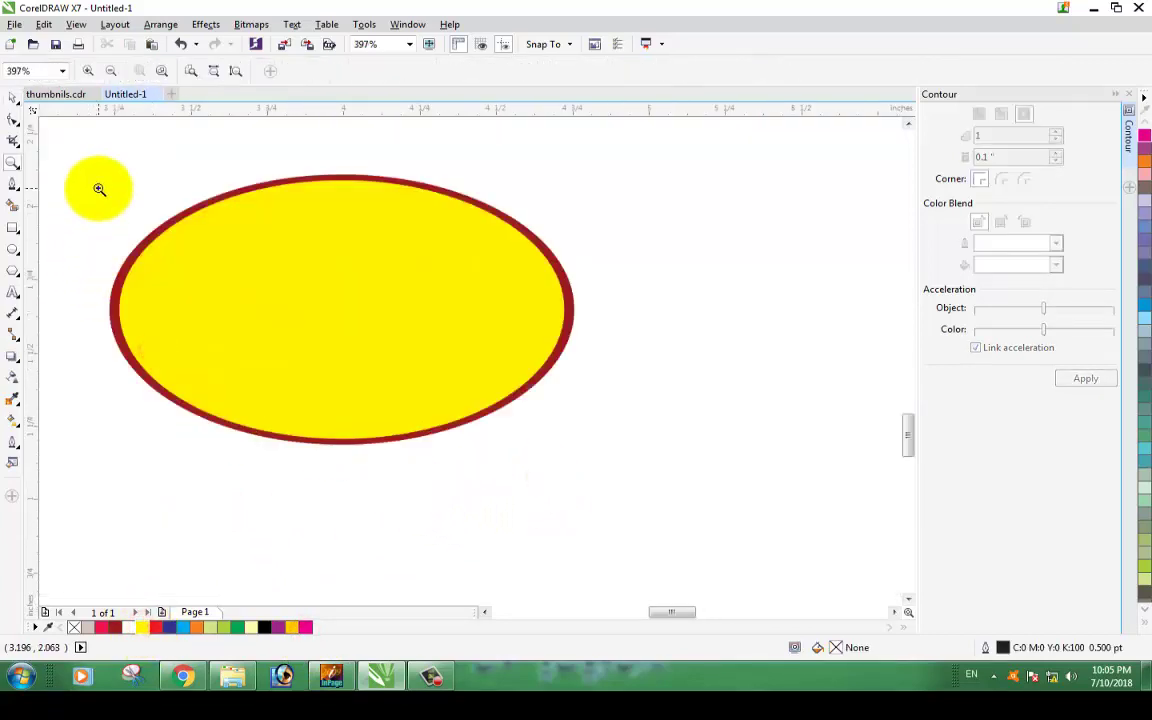
pyautogui.click(12, 97)
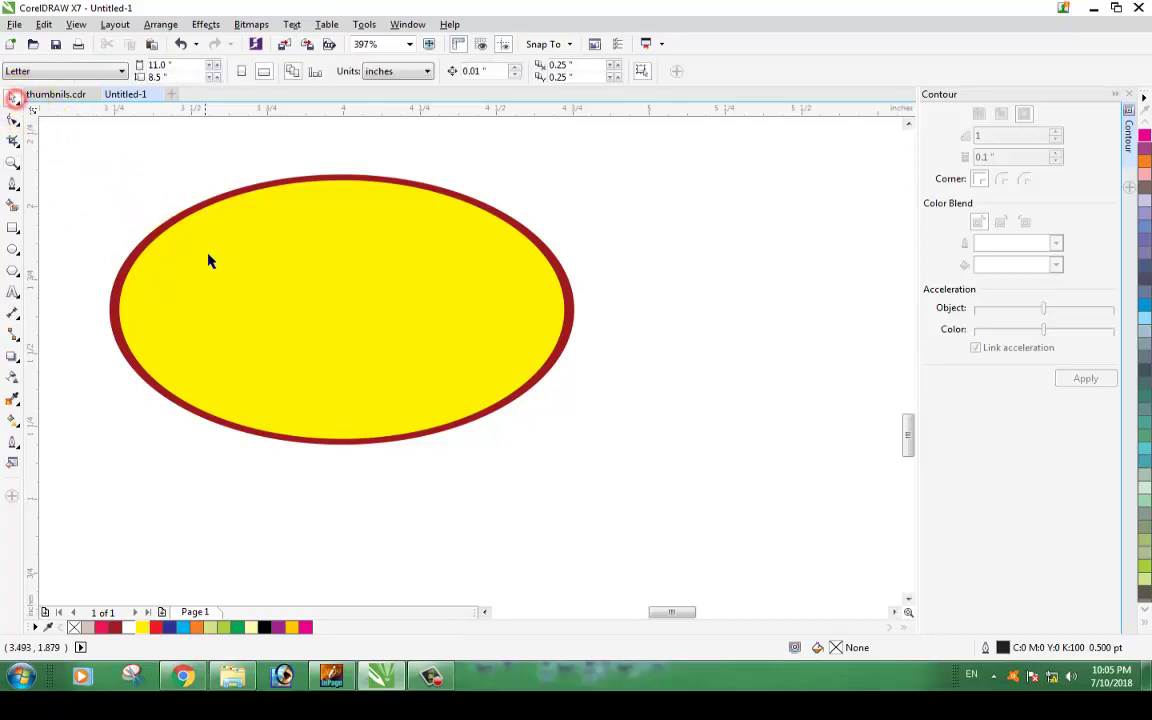
pyautogui.moveTo(62, 177); pyautogui.dragTo(685, 507)
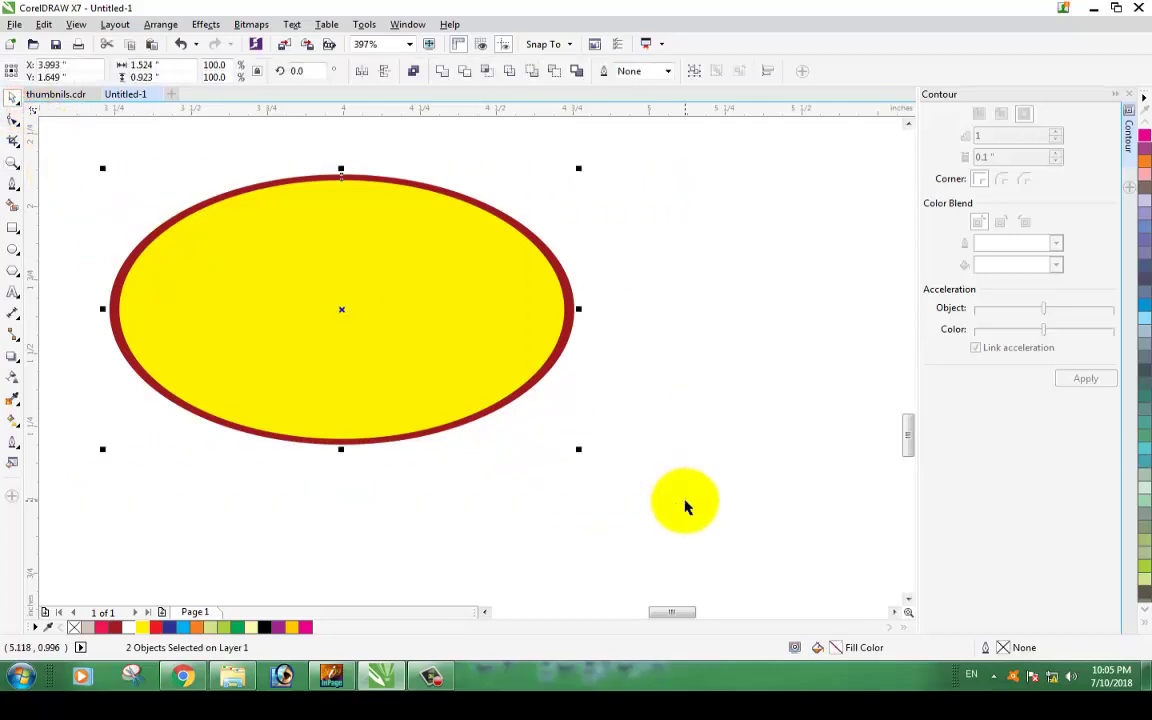
pyautogui.hotkey('ctrl', 'g')
# - Duplicate the bordered oval group into a grid of two rows and three columns below the banner
pyautogui.scroll(-3, 383, 332)
pyautogui.moveTo(383, 332); pyautogui.dragTo(620, 344)
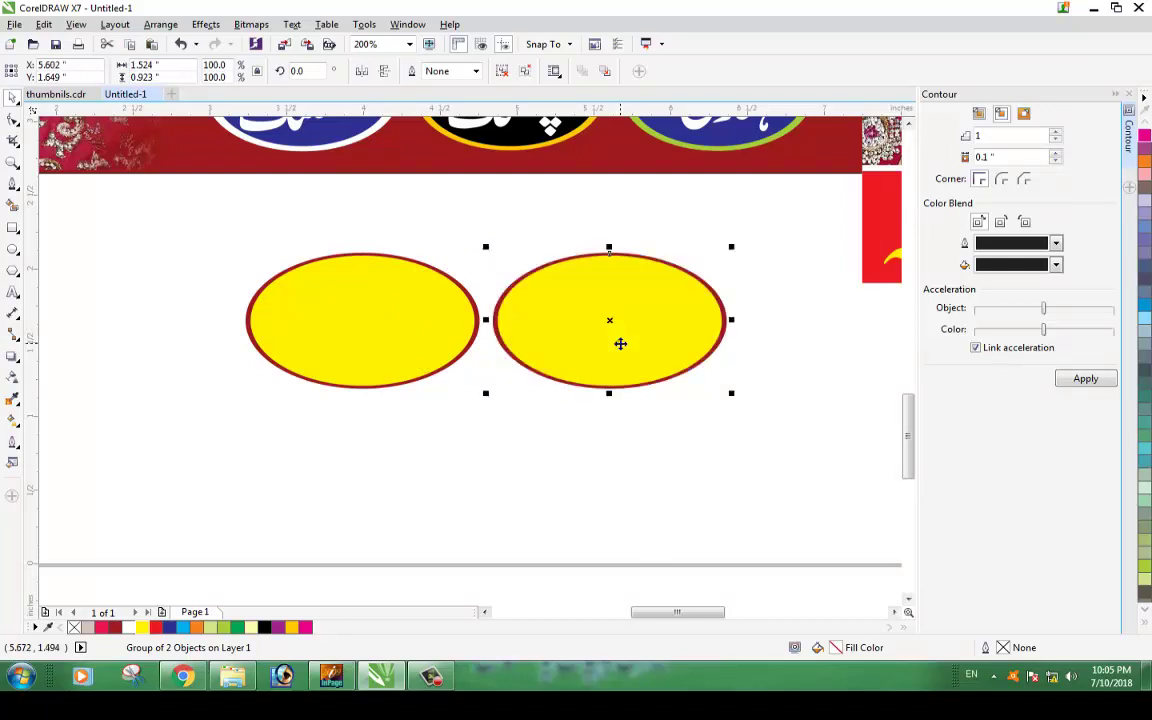
pyautogui.keyDown('ctrl'); pyautogui.click(417, 324); pyautogui.keyUp('ctrl')
pyautogui.click(559, 343)
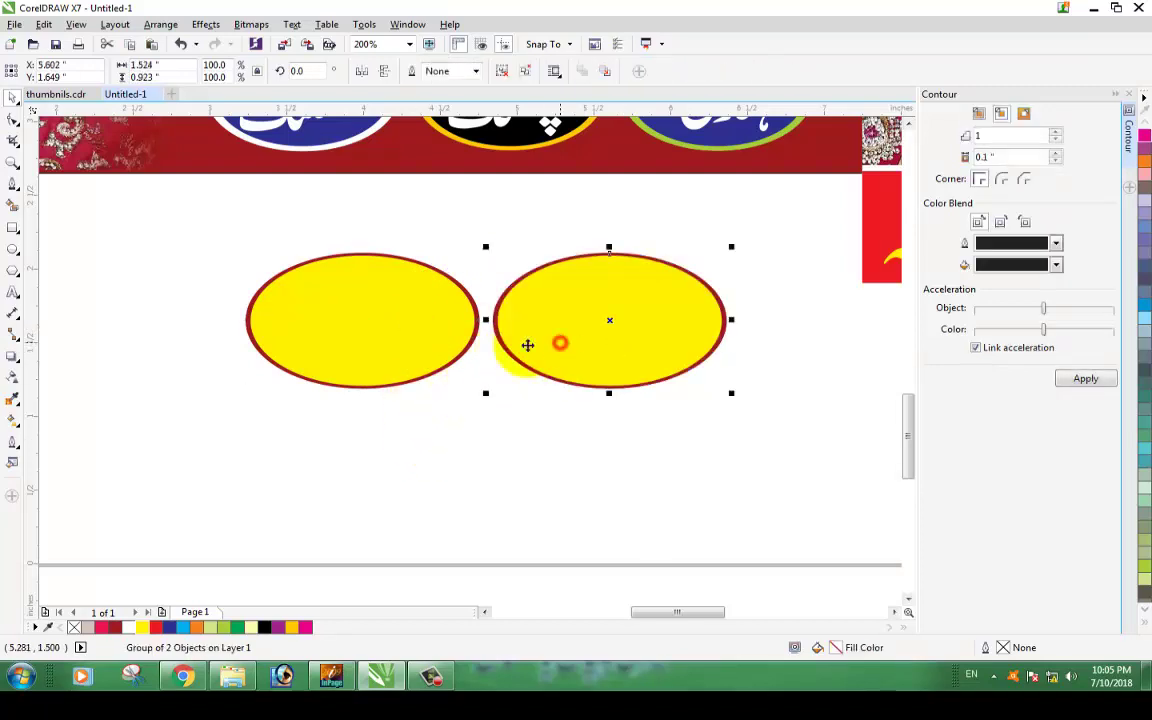
pyautogui.keyDown('shift'); pyautogui.click(378, 337); pyautogui.keyUp('shift')
pyautogui.moveTo(378, 337); pyautogui.dragTo(416, 492)
pyautogui.click(384, 333)
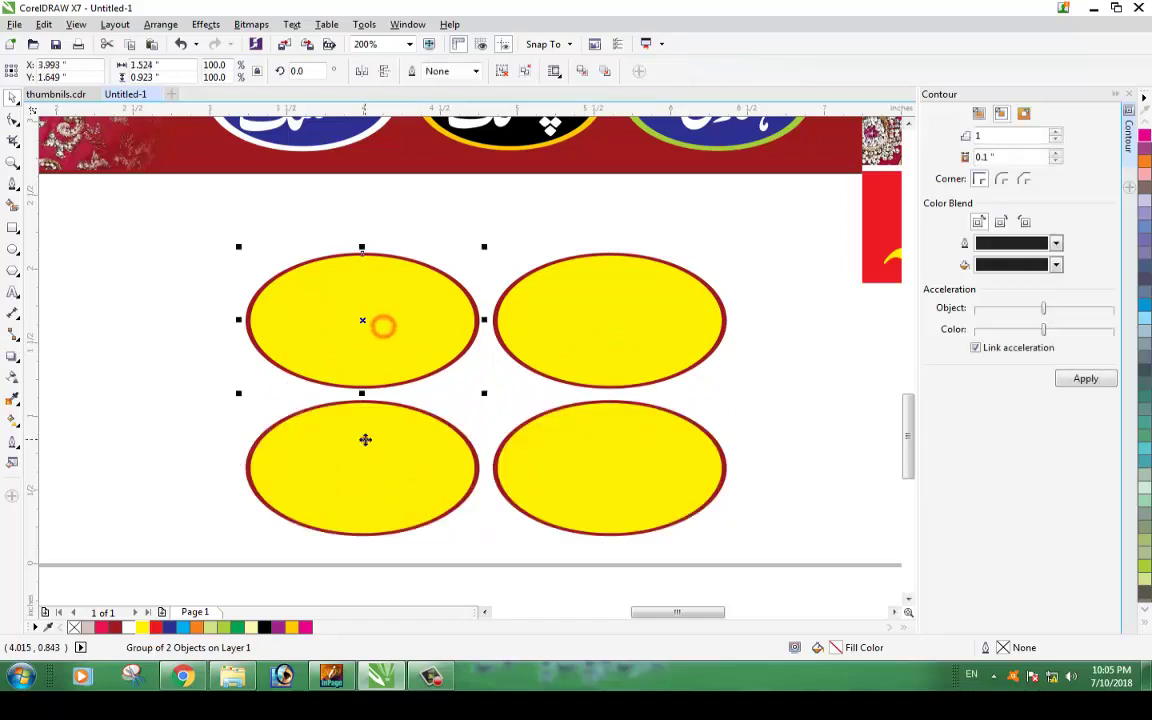
pyautogui.keyDown('shift'); pyautogui.click(363, 440); pyautogui.keyUp('shift')
pyautogui.moveTo(363, 440); pyautogui.dragTo(118, 445)
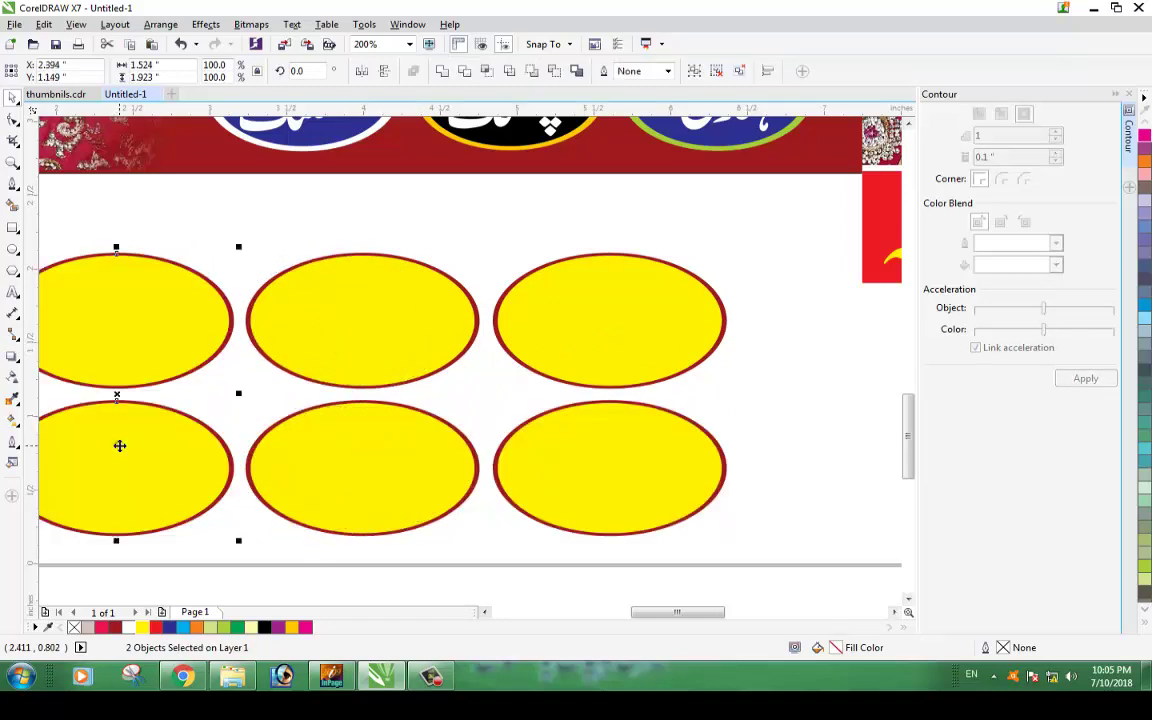
# - Recolour the left-column ovals Cyan and green, and the upper-right and lower-middle ovals black
pyautogui.scroll(-2, 285, 419)
pyautogui.click(577, 435)
pyautogui.click(200, 378)
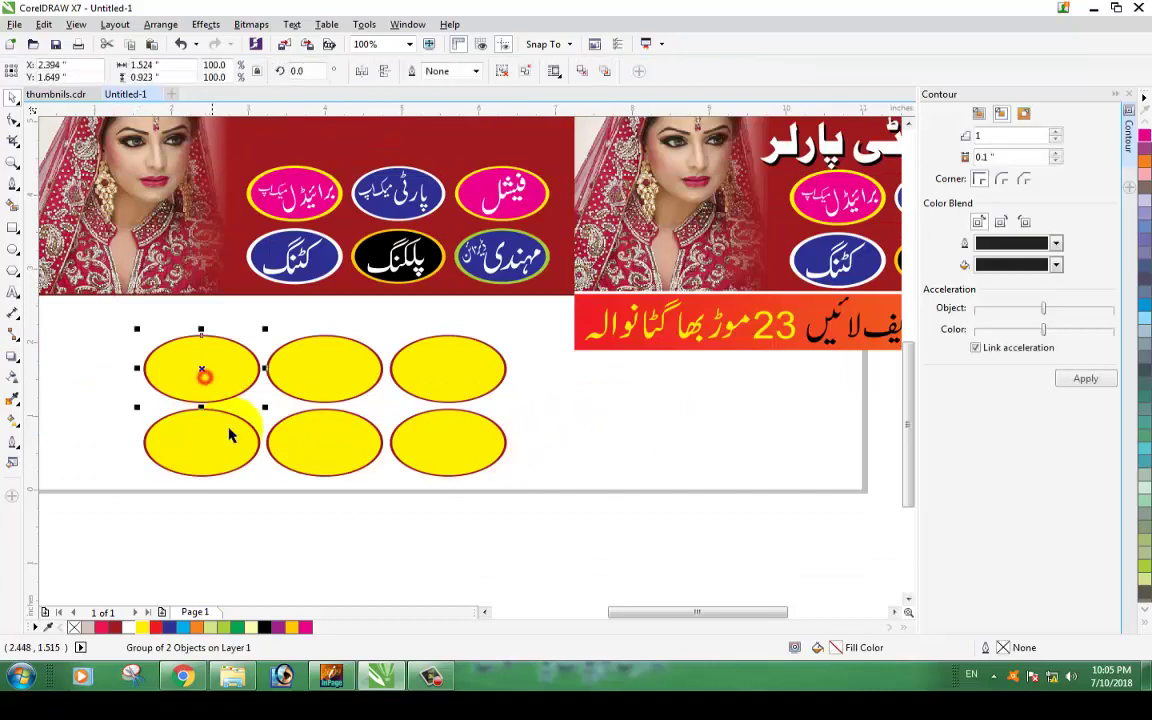
pyautogui.click(186, 627)
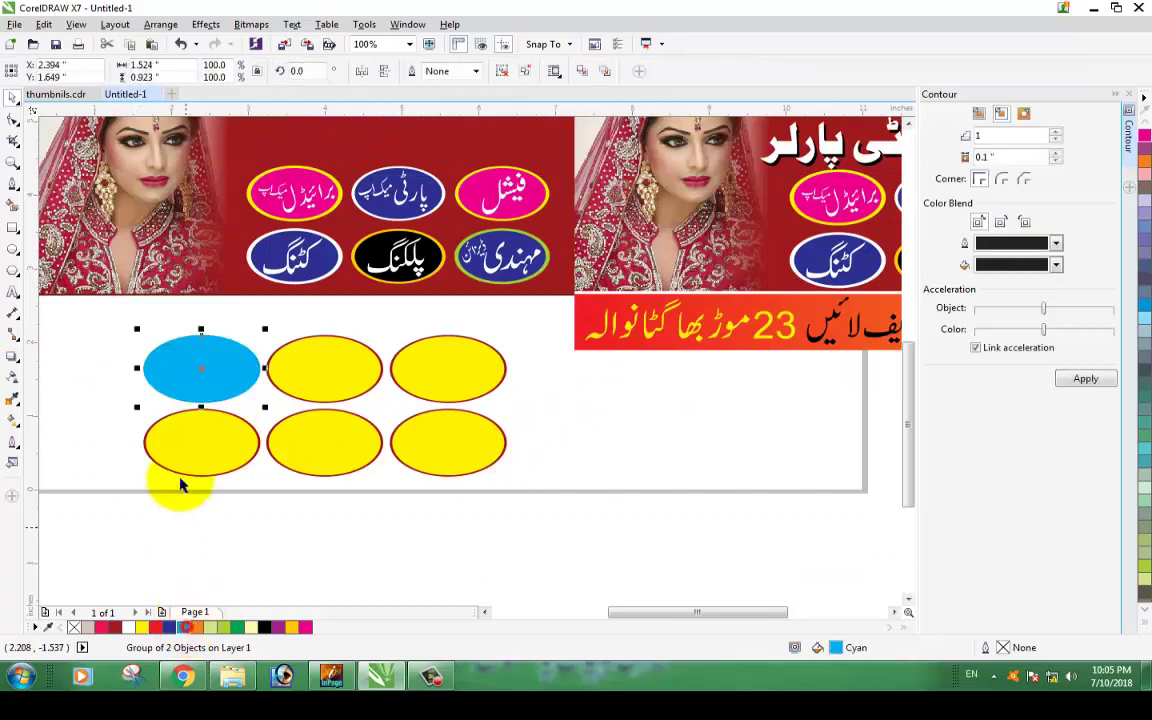
pyautogui.click(223, 627)
pyautogui.click(431, 370)
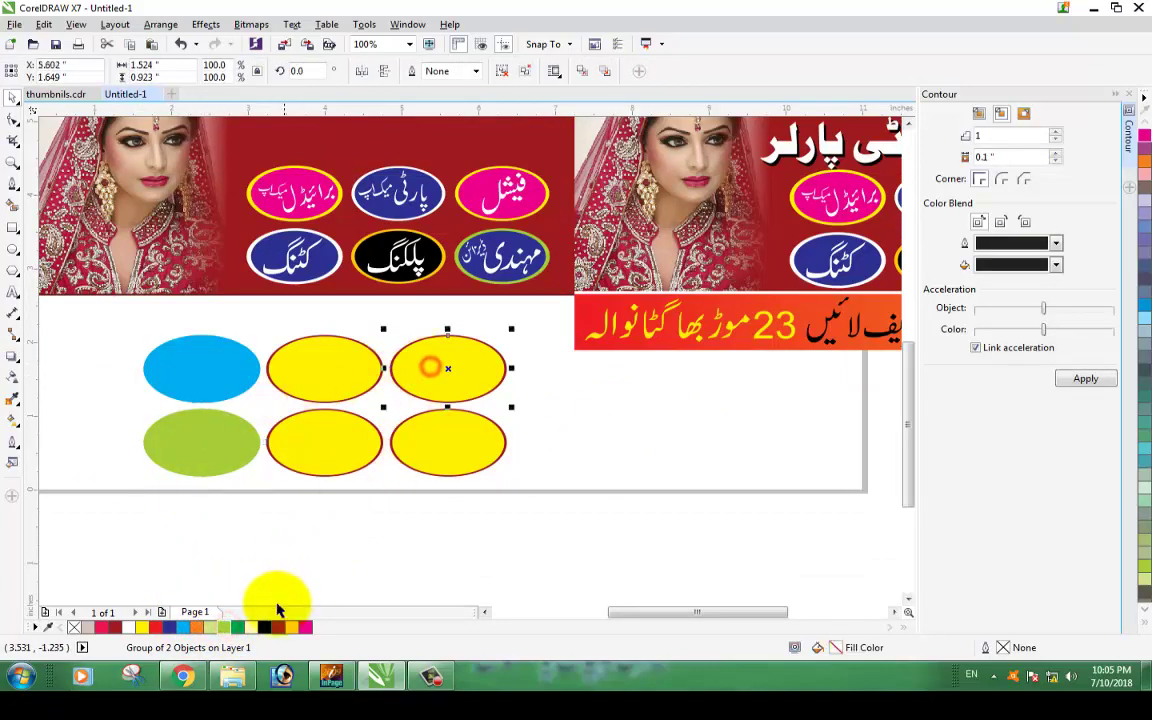
pyautogui.click(263, 628)
pyautogui.click(527, 540)
pyautogui.click(316, 455)
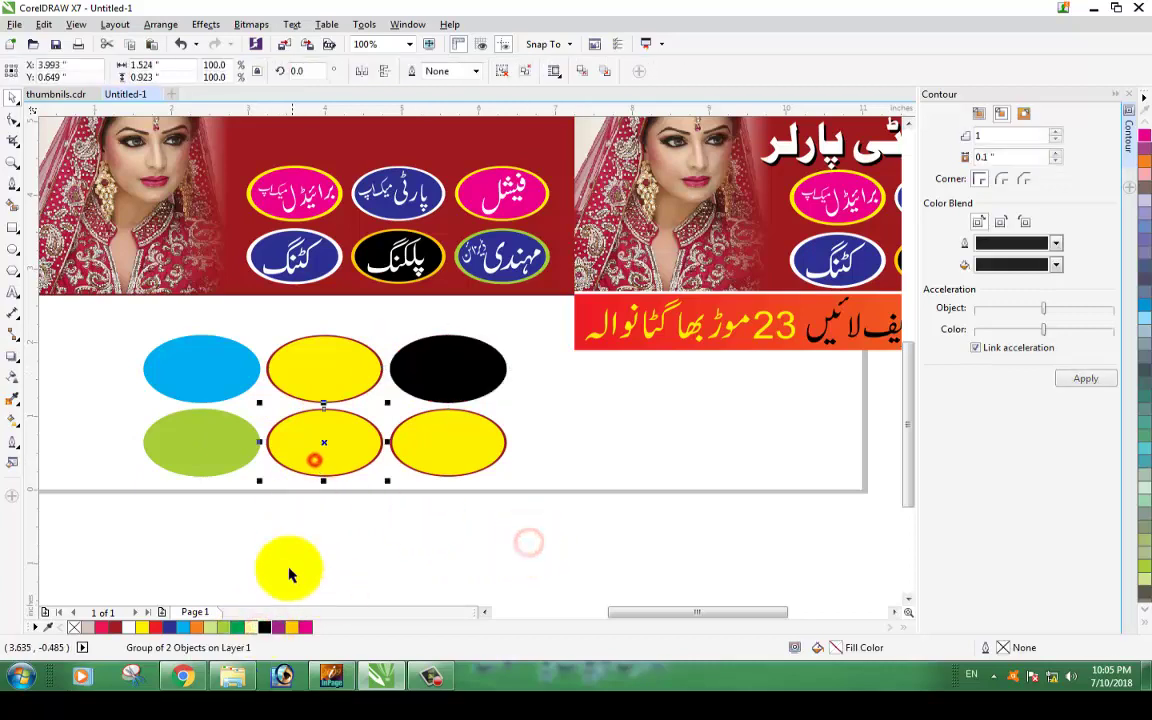
pyautogui.click(264, 627)
# - Delete all six practice ovals below the banner
pyautogui.click(440, 531)
pyautogui.moveTo(108, 314); pyautogui.dragTo(565, 535)
pyautogui.press('Delete')
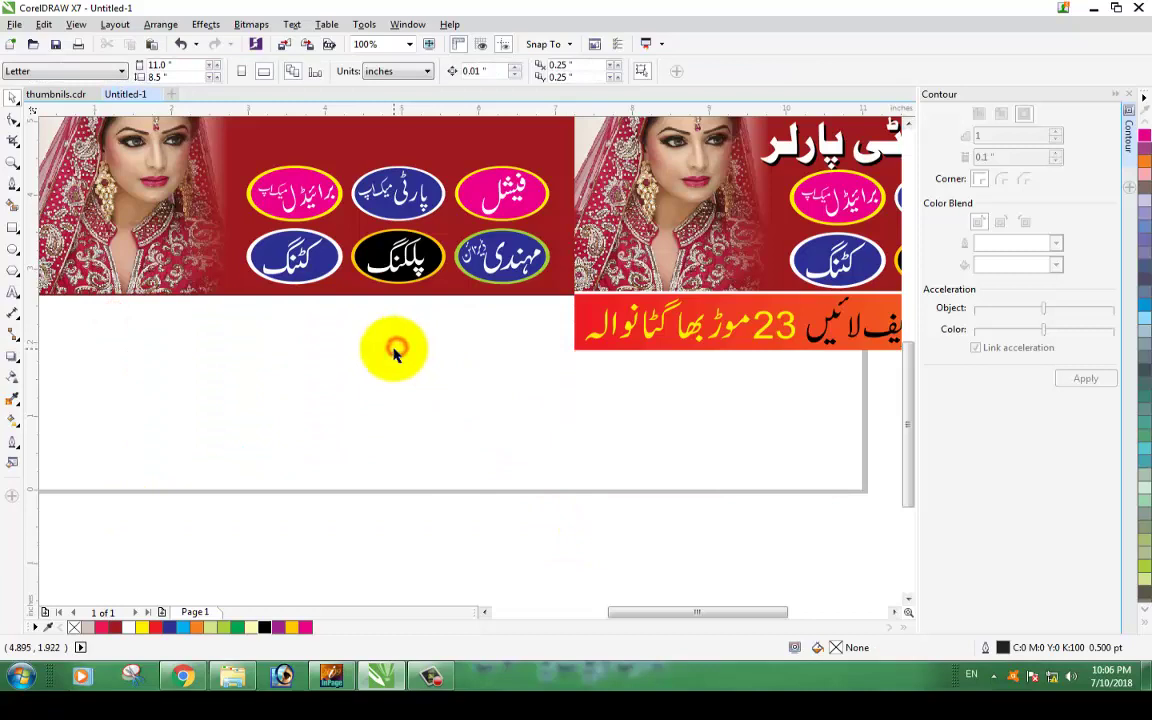
# - Move the makeup brushes picture to the blank area below the unfinished banner
pyautogui.scroll(-2, 394, 352)
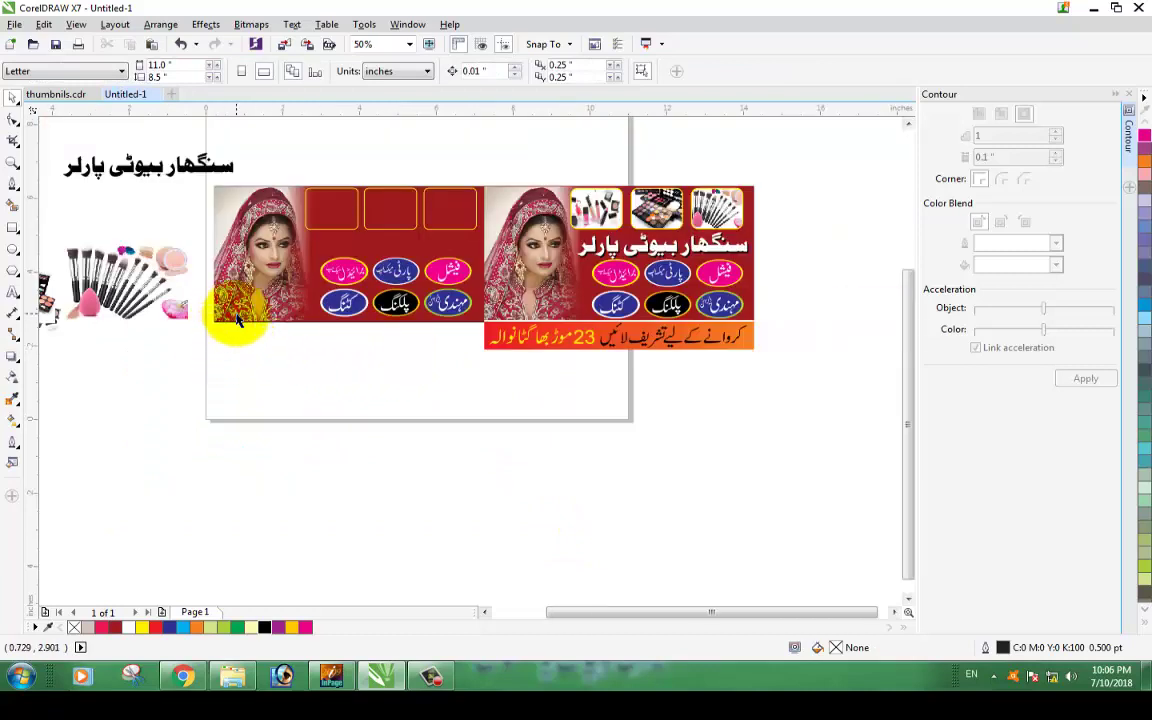
pyautogui.moveTo(88, 256); pyautogui.dragTo(358, 398)
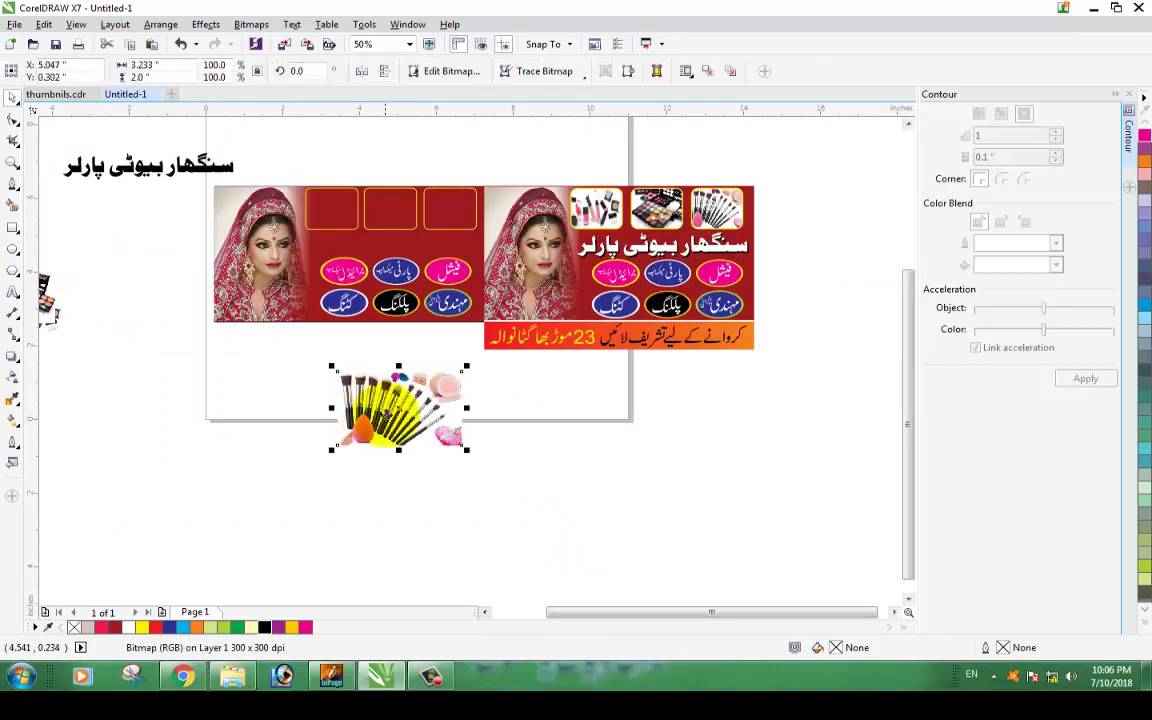
# - Switch to Chrome and look through the Google image results for makeup, including a related picture of cosmetics with a notebook
pyautogui.click(182, 677)
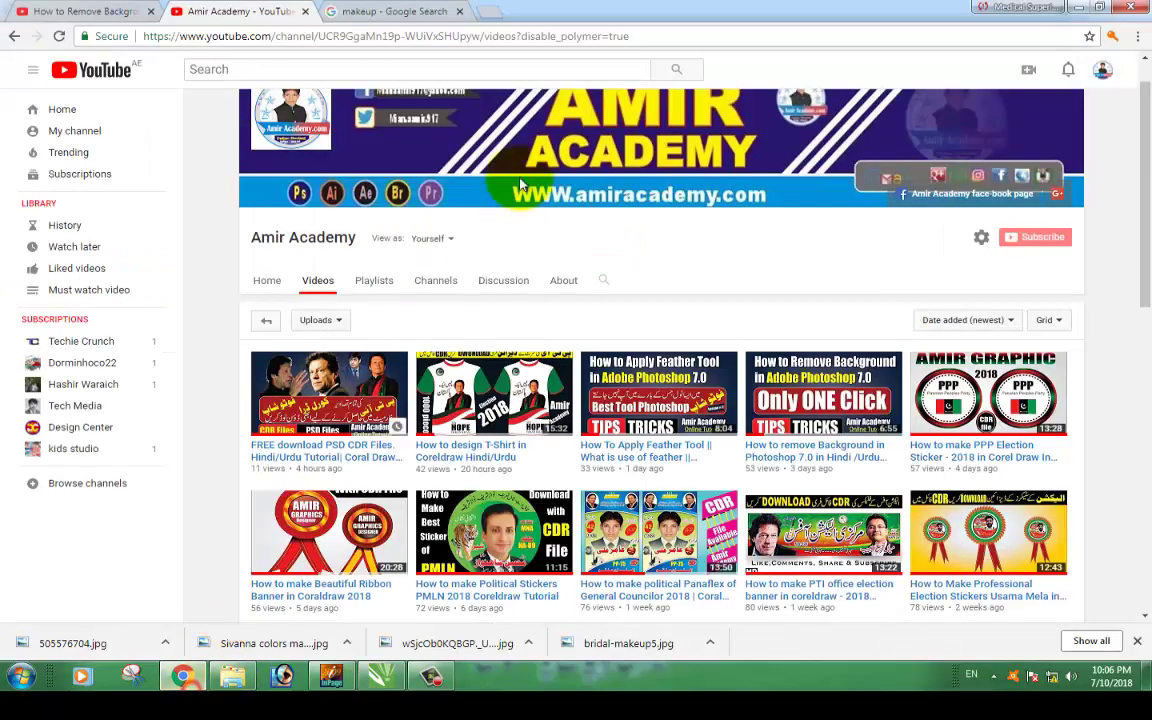
pyautogui.click(385, 18)
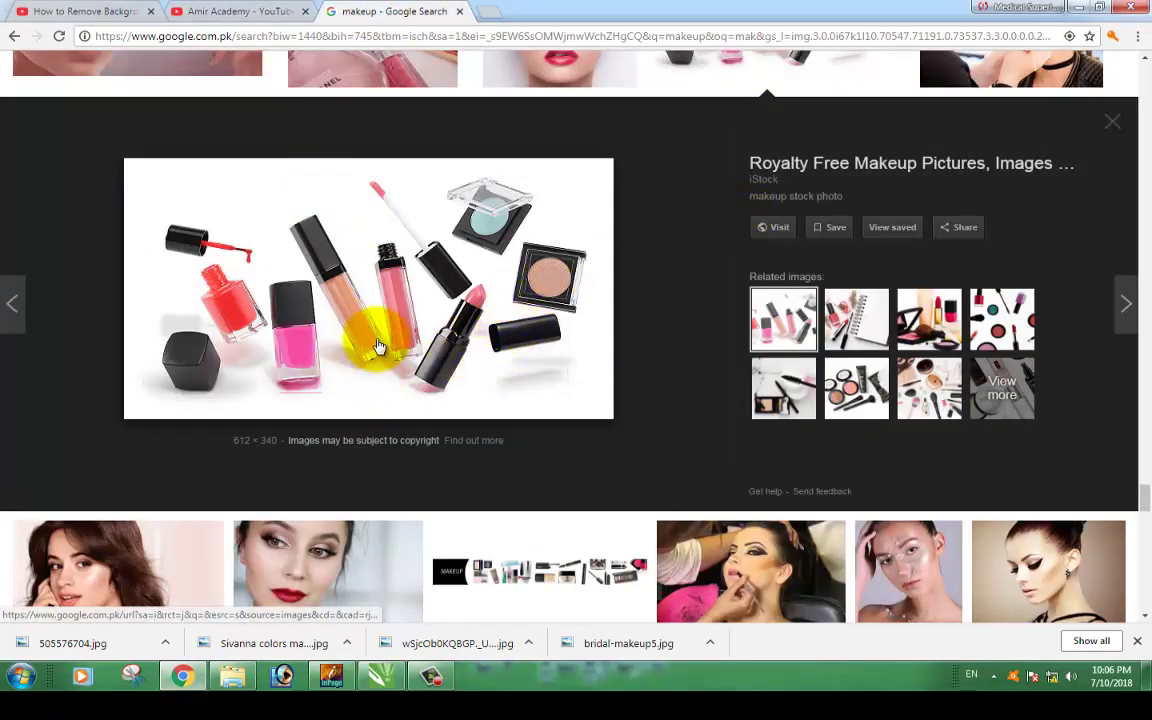
pyautogui.scroll(1, 378, 346)
pyautogui.scroll(-6, 378, 388)
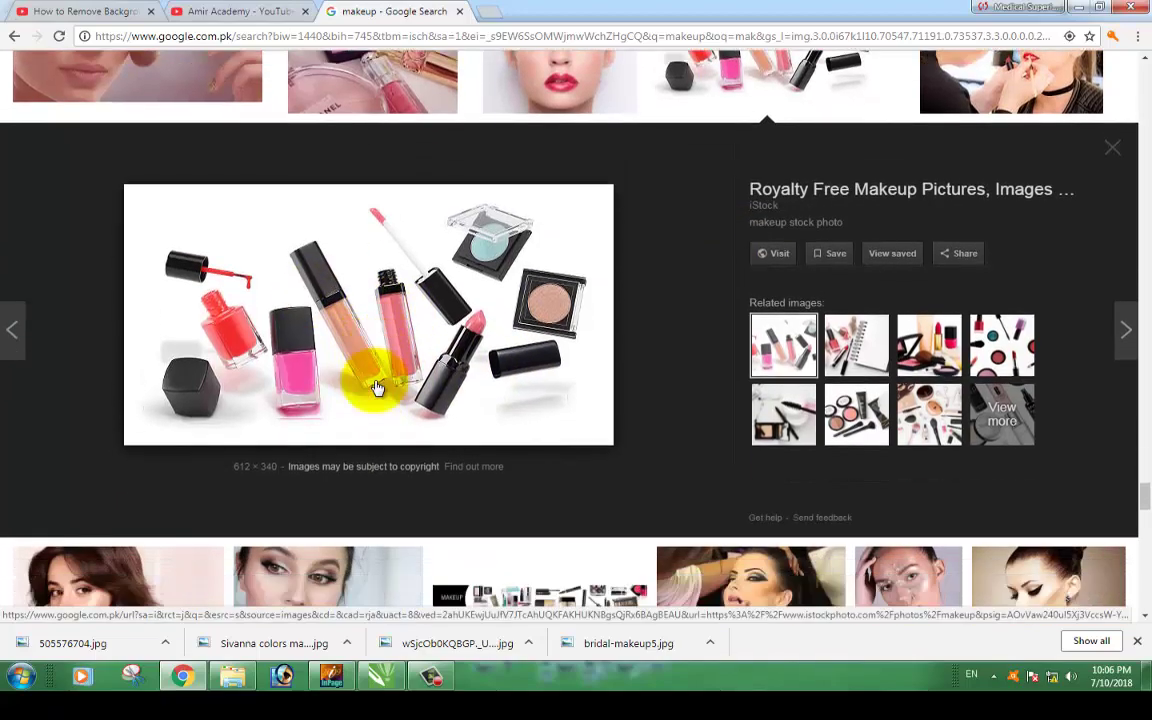
pyautogui.scroll(5, 380, 386)
pyautogui.scroll(8, 388, 398)
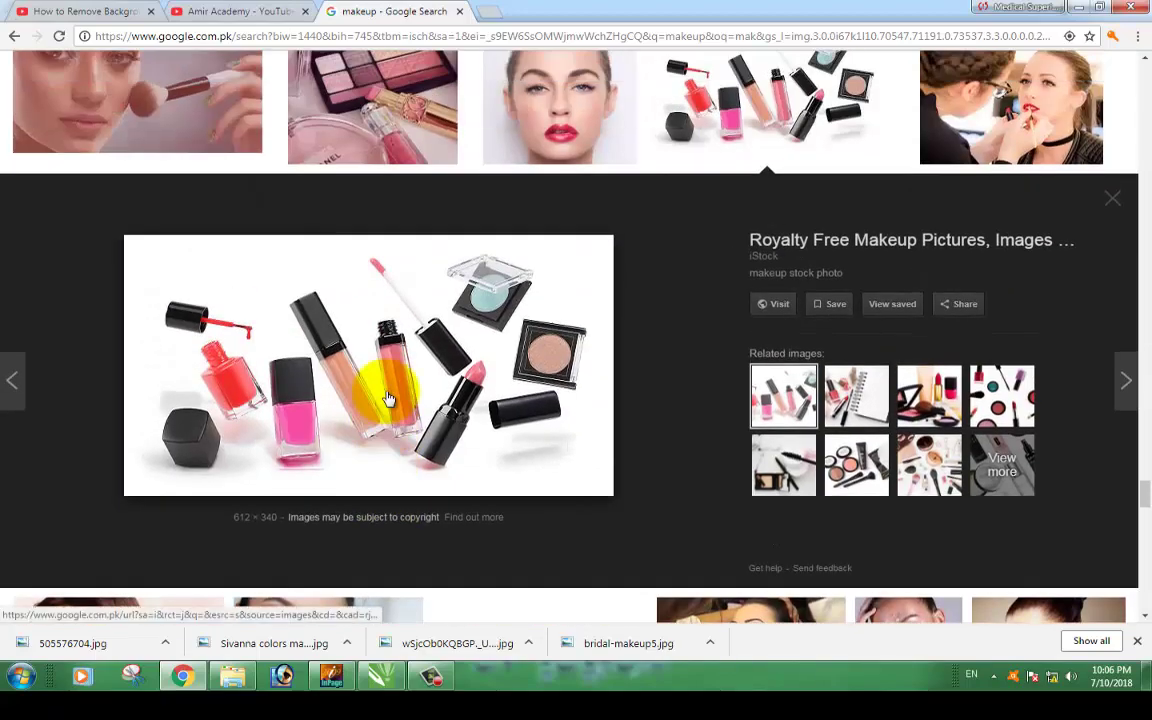
pyautogui.scroll(3, 388, 398)
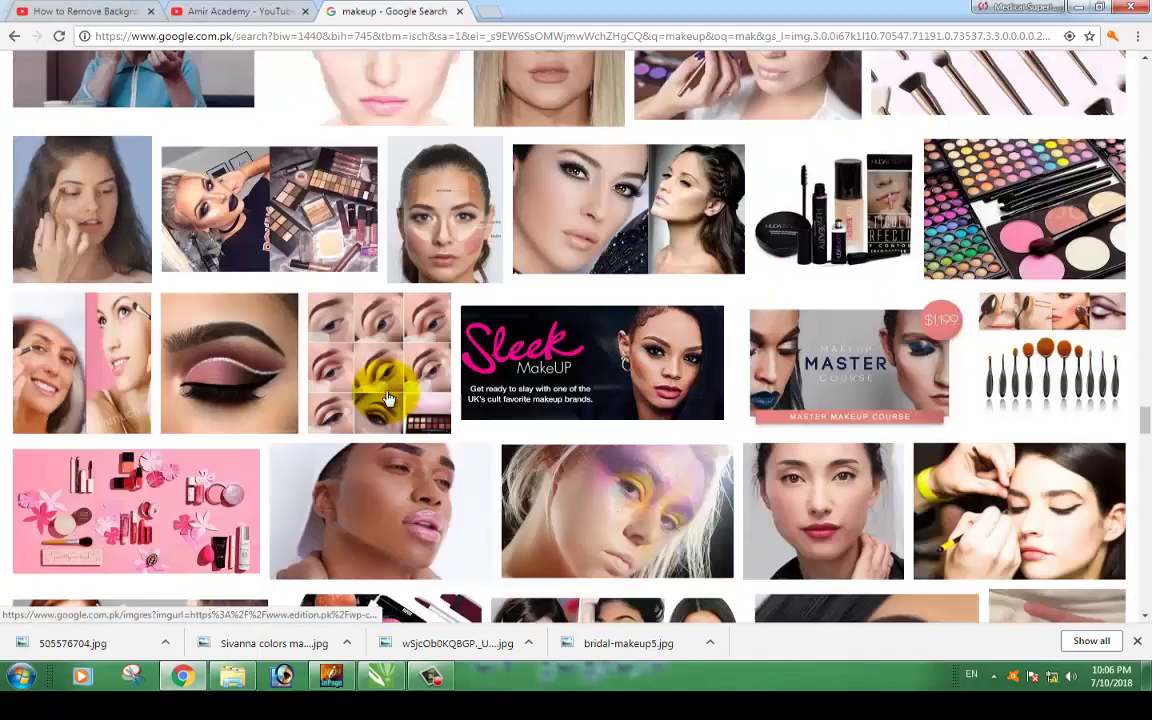
pyautogui.scroll(-12, 392, 415)
pyautogui.scroll(-1, 395, 434)
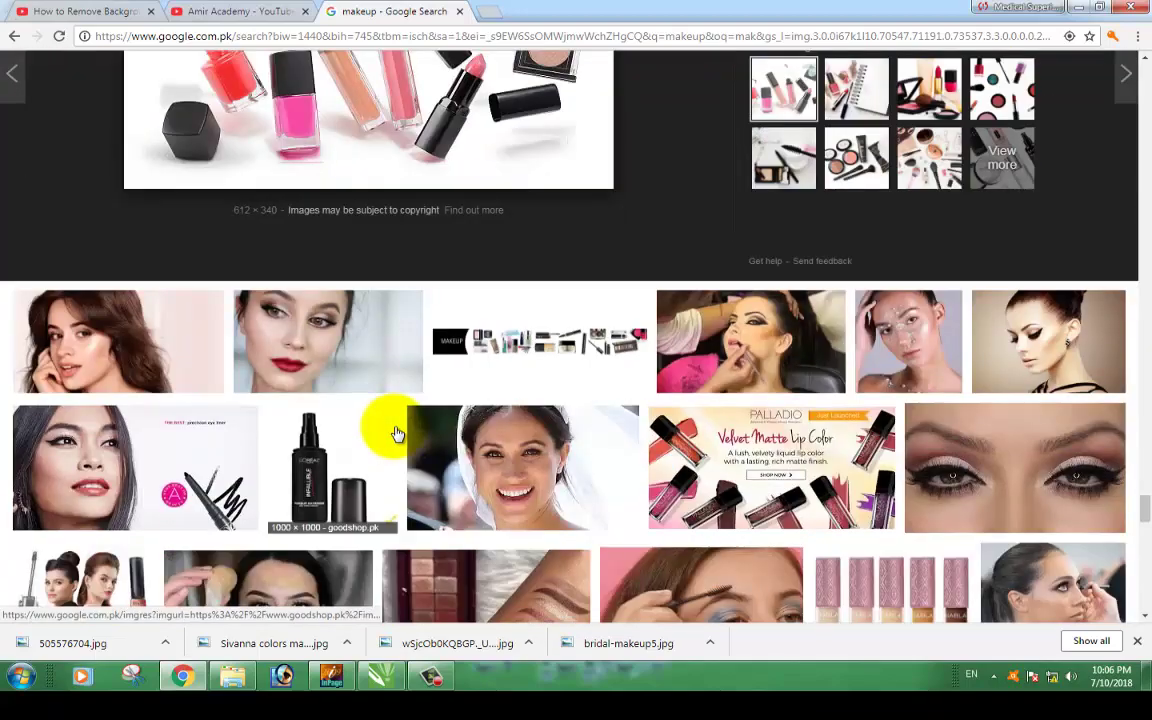
pyautogui.click(856, 100)
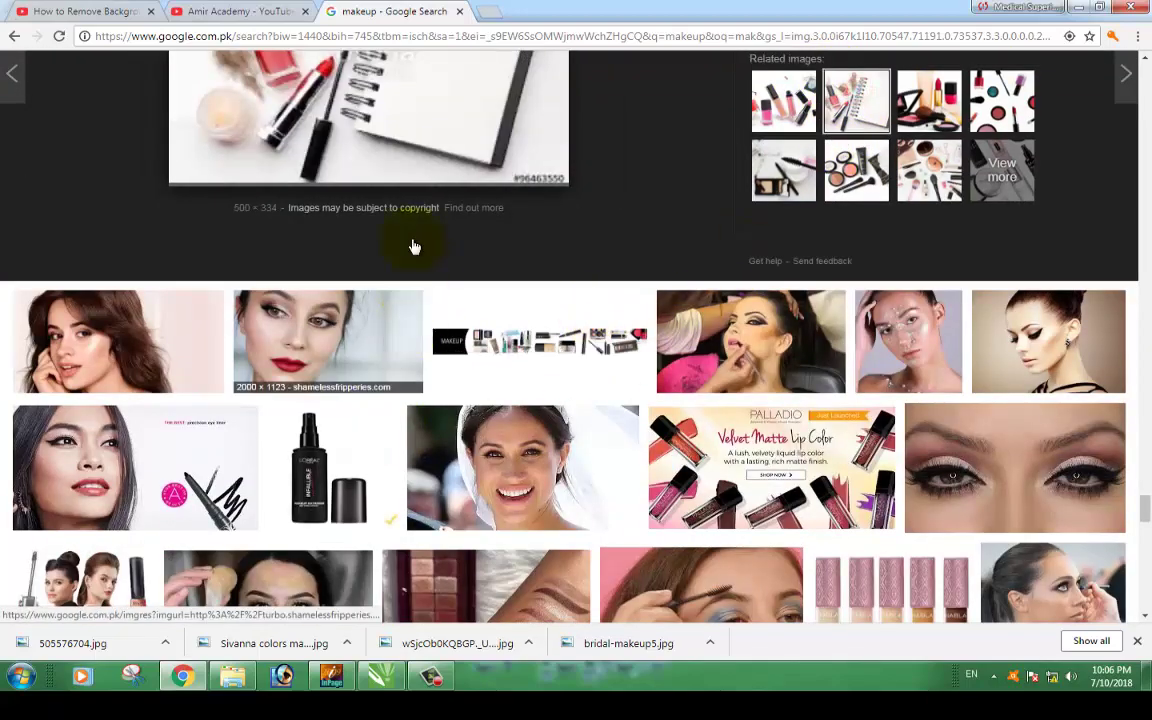
pyautogui.click(242, 11)
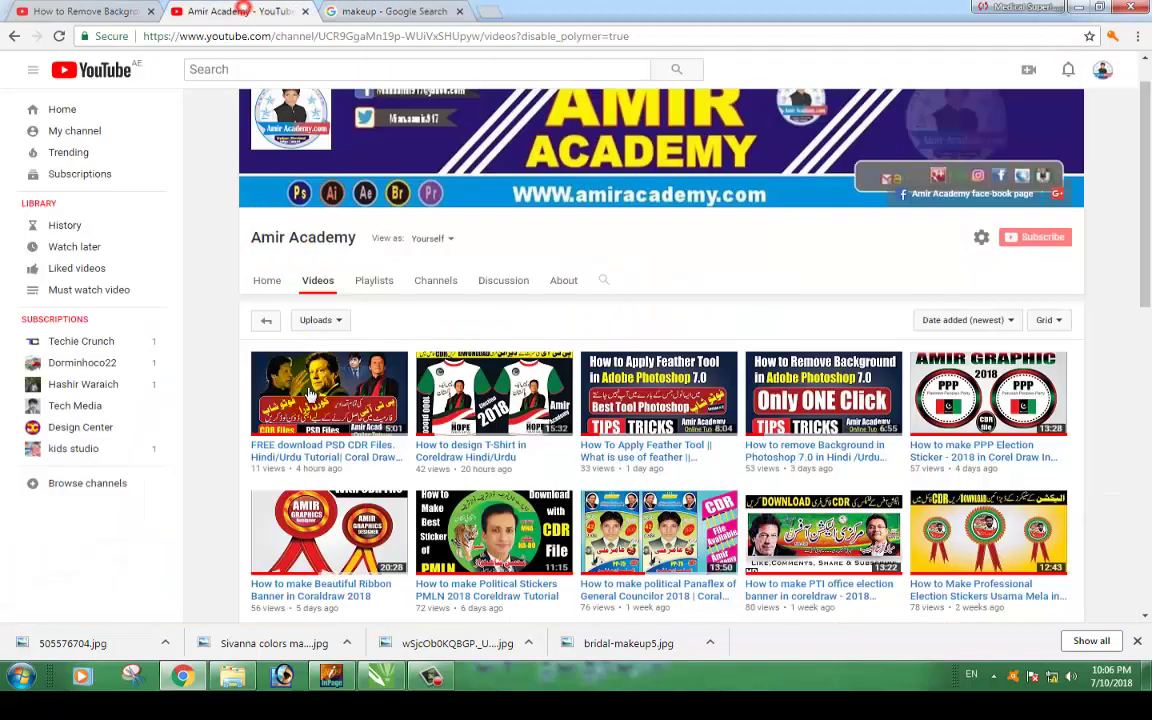
# - Return to CorelDRAW and move the makeup brushes picture below the finished reference banner
pyautogui.click(380, 677)
pyautogui.click(499, 501)
pyautogui.scroll(2, 383, 452)
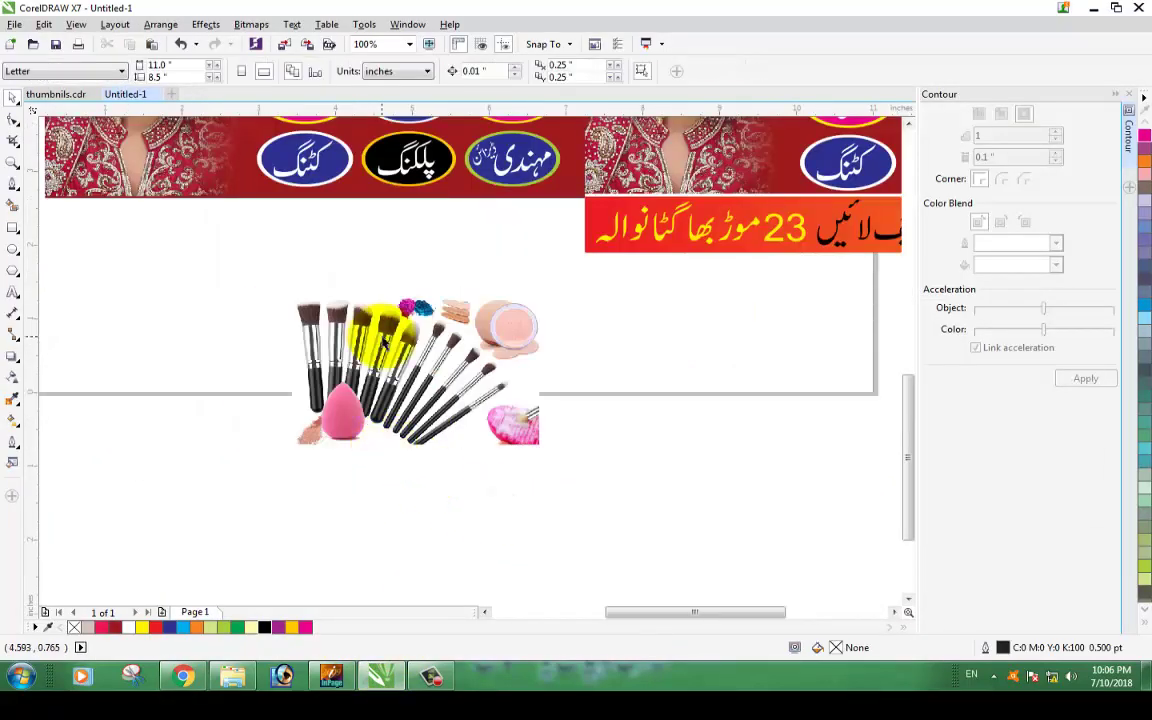
pyautogui.scroll(-2, 388, 340)
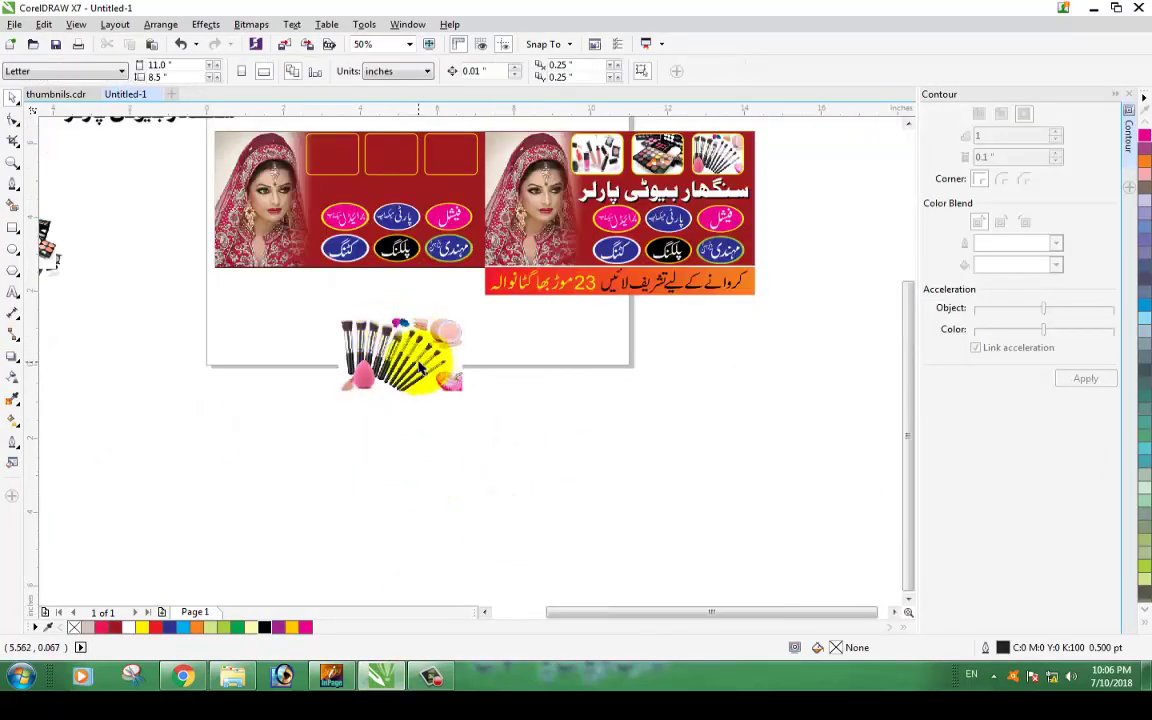
pyautogui.moveTo(420, 368); pyautogui.dragTo(658, 411)
pyautogui.scroll(-1, 185, 200)
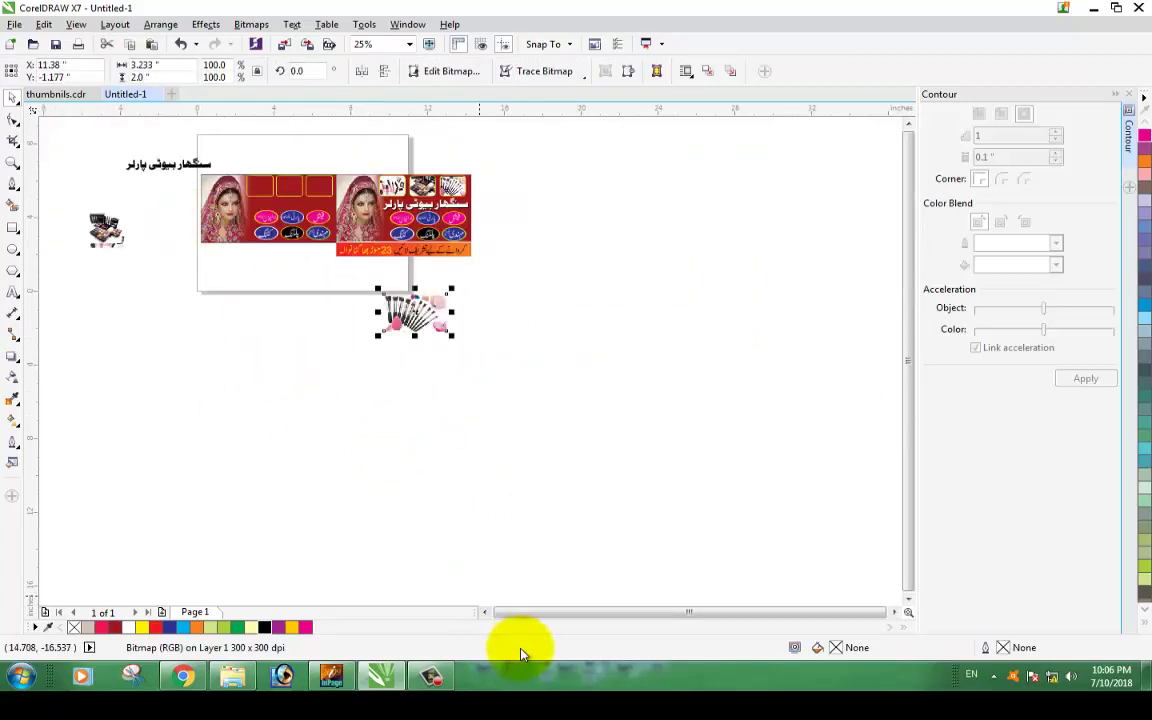
# - Move the makeup palette picture below the page and enlarge the cosmetics picture to about 4.68 by 2.6 inches near the page's lower-left corner
pyautogui.click(489, 615)
pyautogui.moveTo(278, 225); pyautogui.dragTo(460, 361)
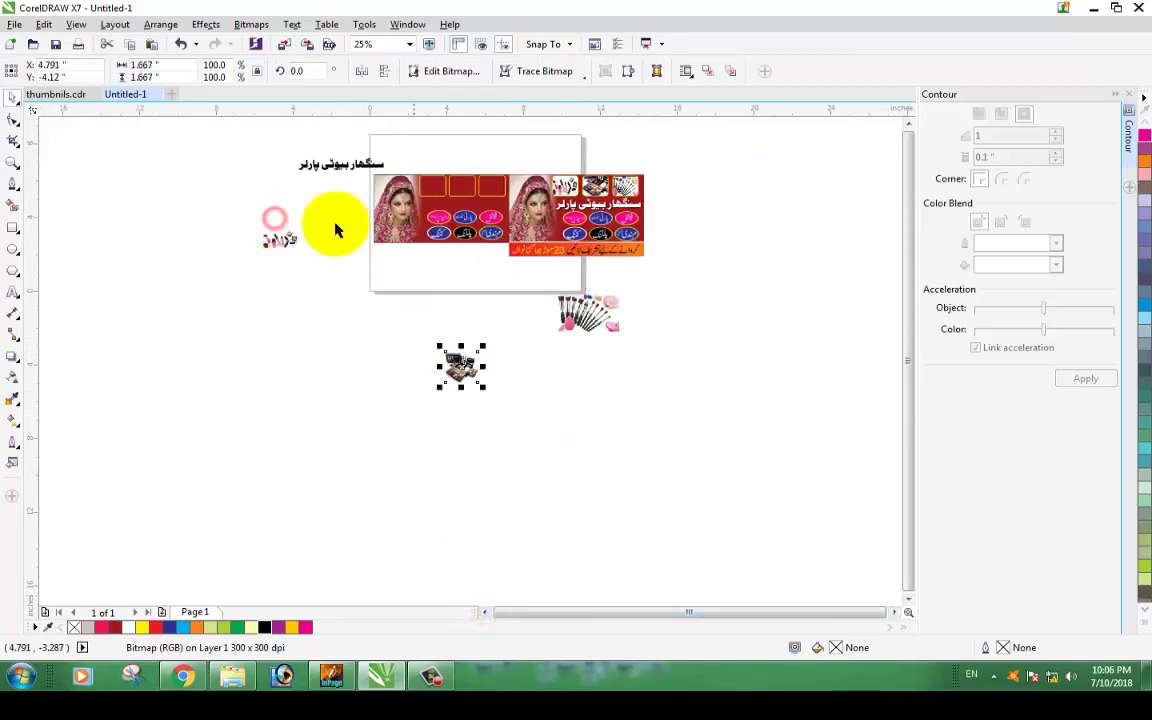
pyautogui.moveTo(268, 253); pyautogui.dragTo(354, 266)
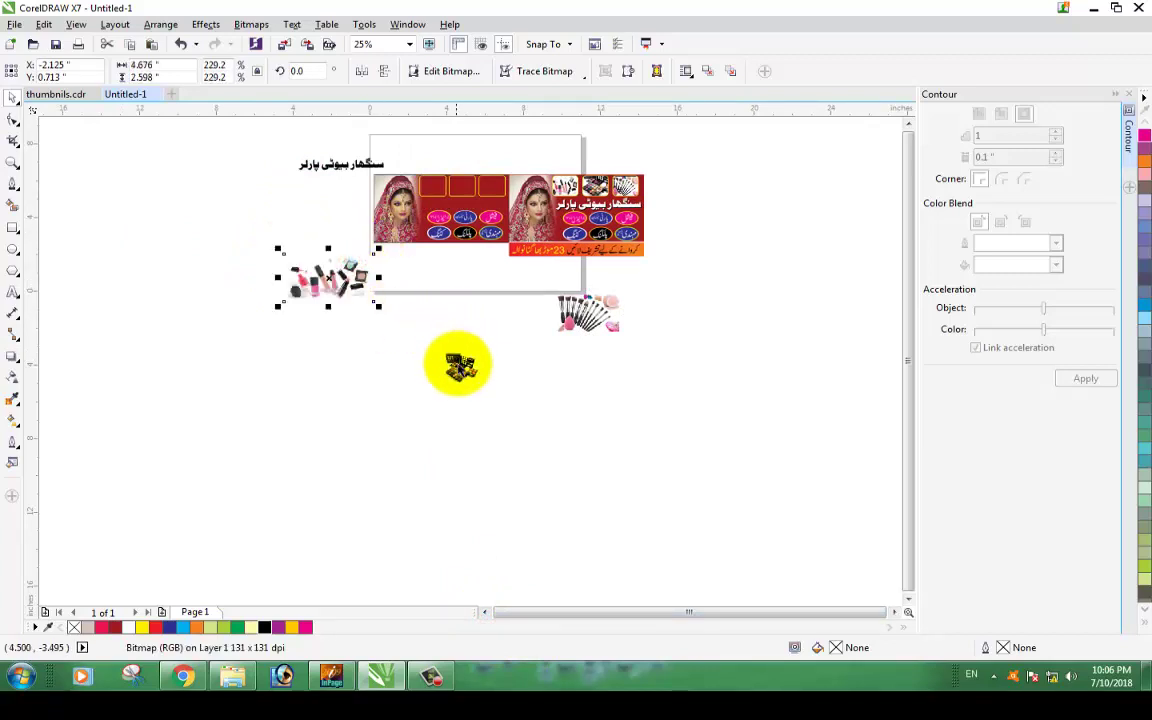
# - Undo the enlargement of the cosmetics picture near the page's lower-left corner
pyautogui.click(452, 363)
pyautogui.click(334, 292)
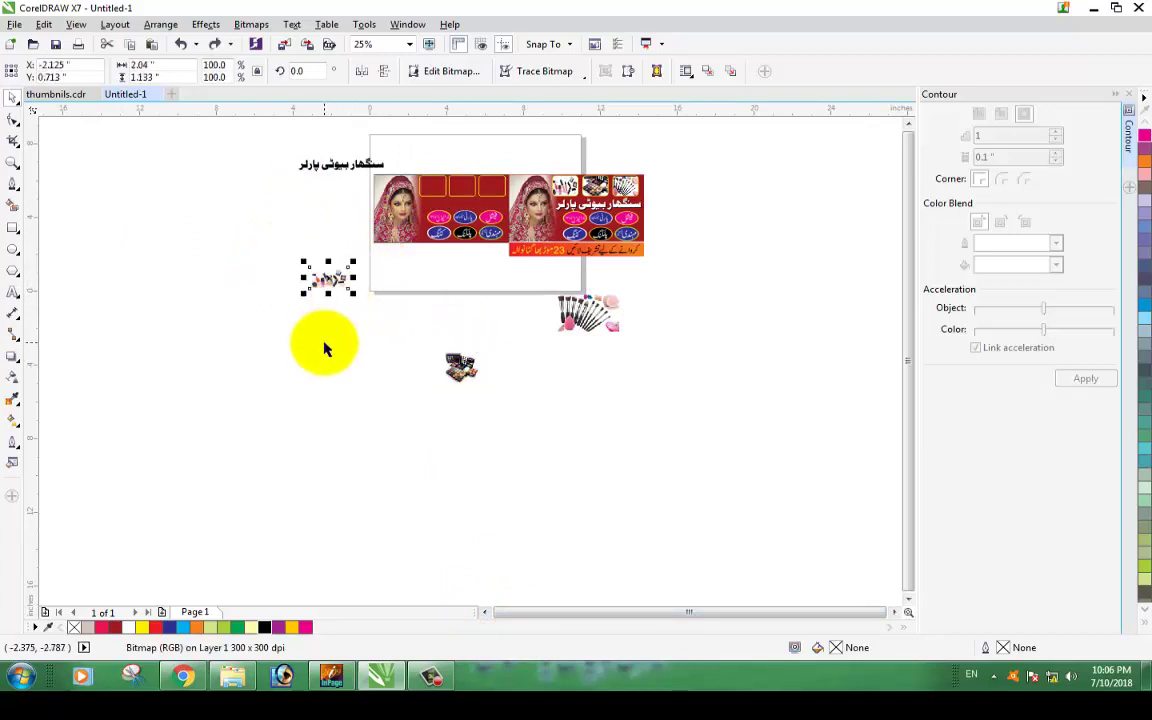
pyautogui.click(323, 342)
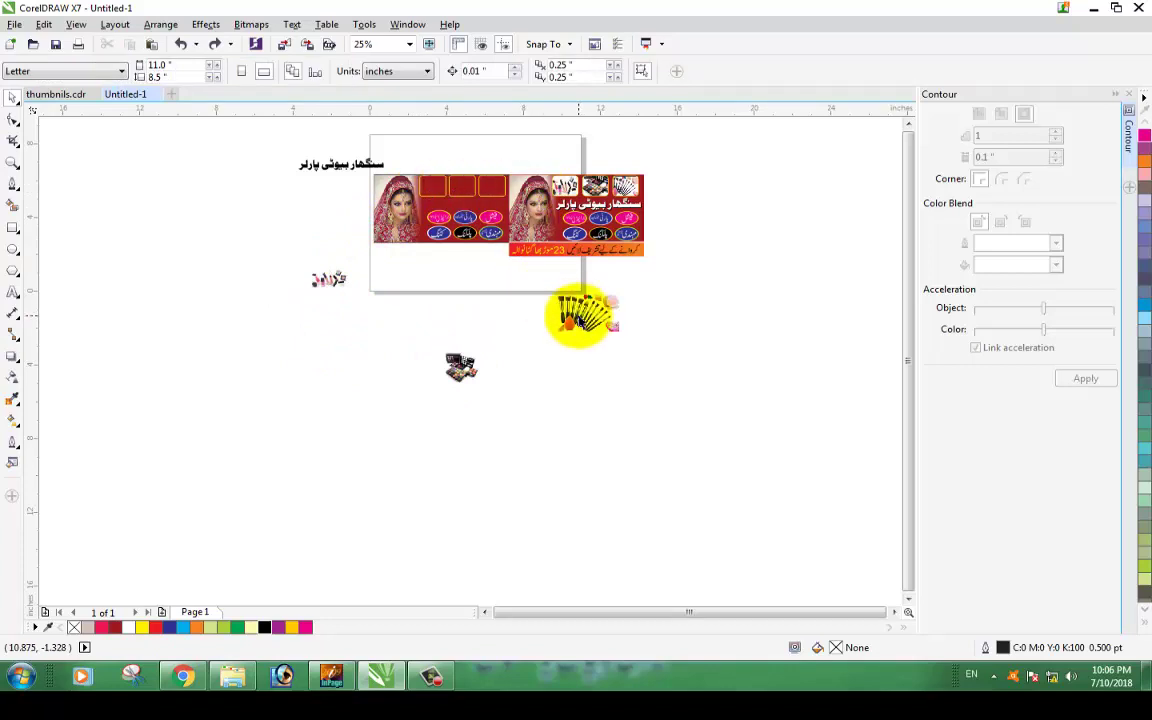
# - PowerClip the makeup brushes picture into the unfinished banner's right frame and the makeup palette picture into its middle frame
pyautogui.moveTo(578, 312)
pyautogui.mouseDown()
pyautogui.moveTo(503, 173)
pyautogui.moveTo(495, 191)
pyautogui.mouseUp()
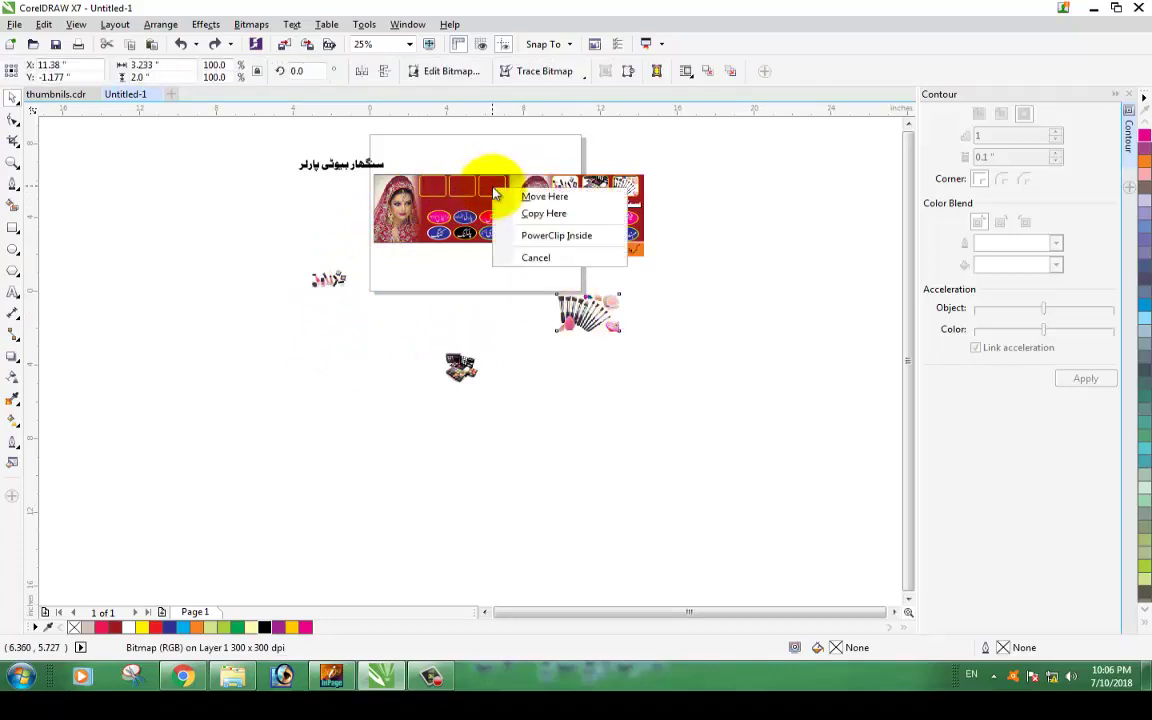
pyautogui.click(540, 236)
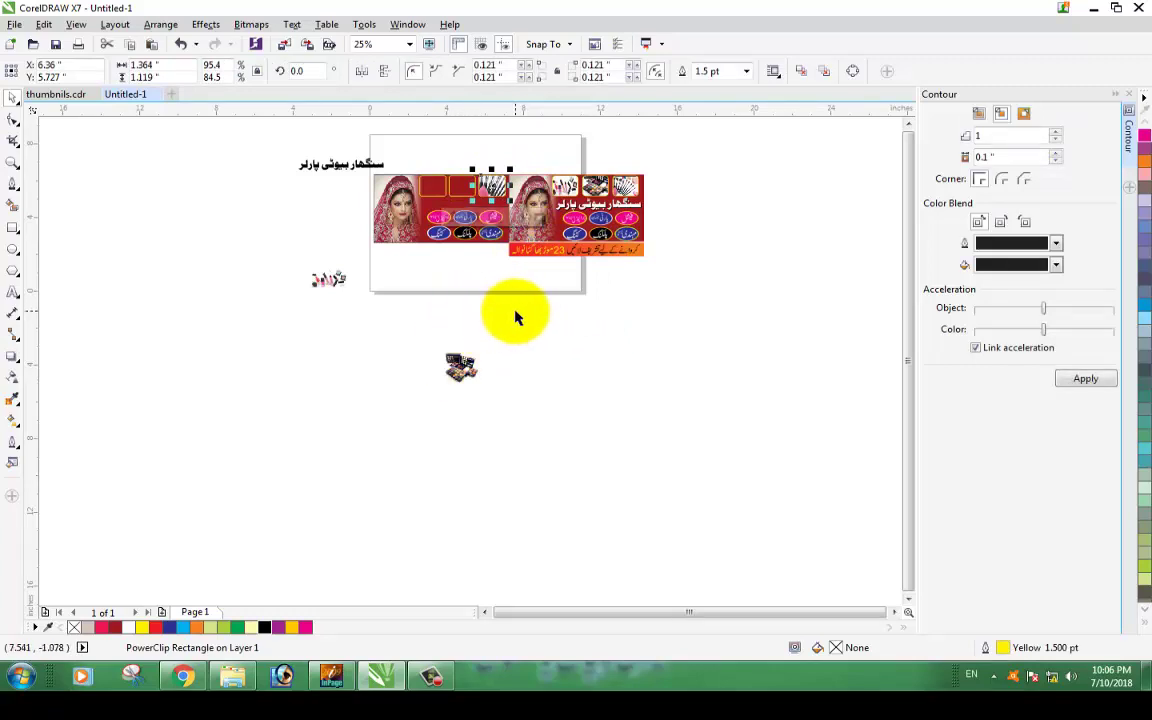
pyautogui.moveTo(460, 367); pyautogui.dragTo(443, 247)
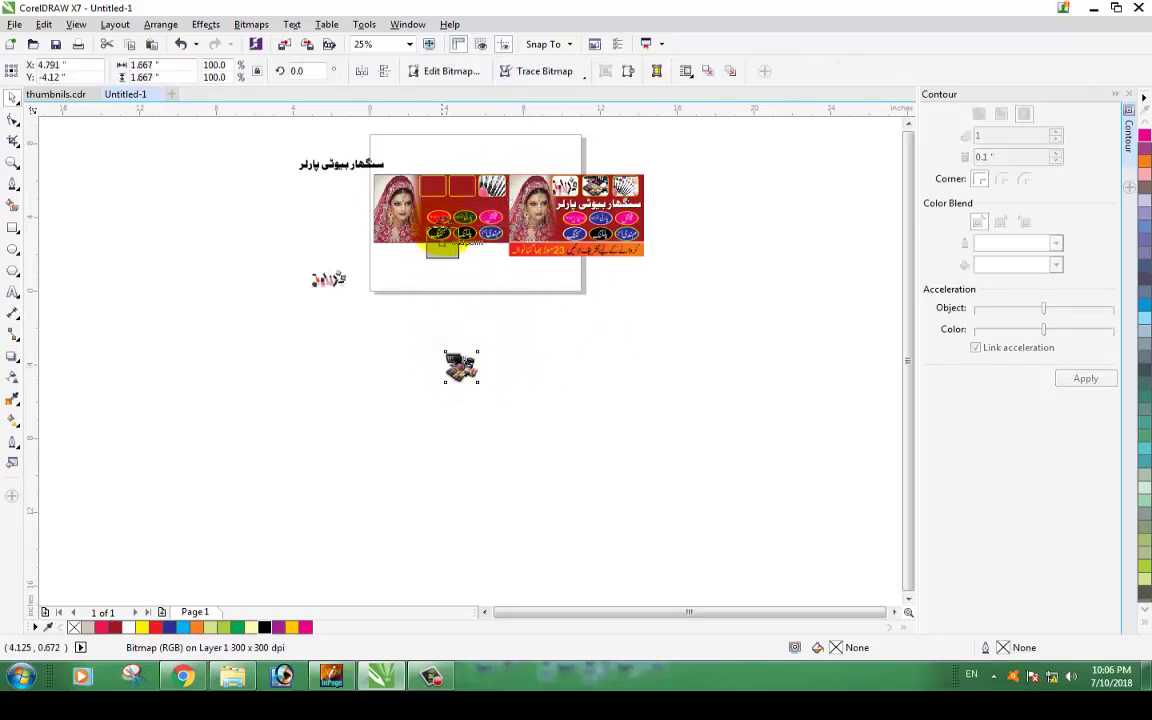
pyautogui.moveTo(461, 185); pyautogui.dragTo(461, 187)
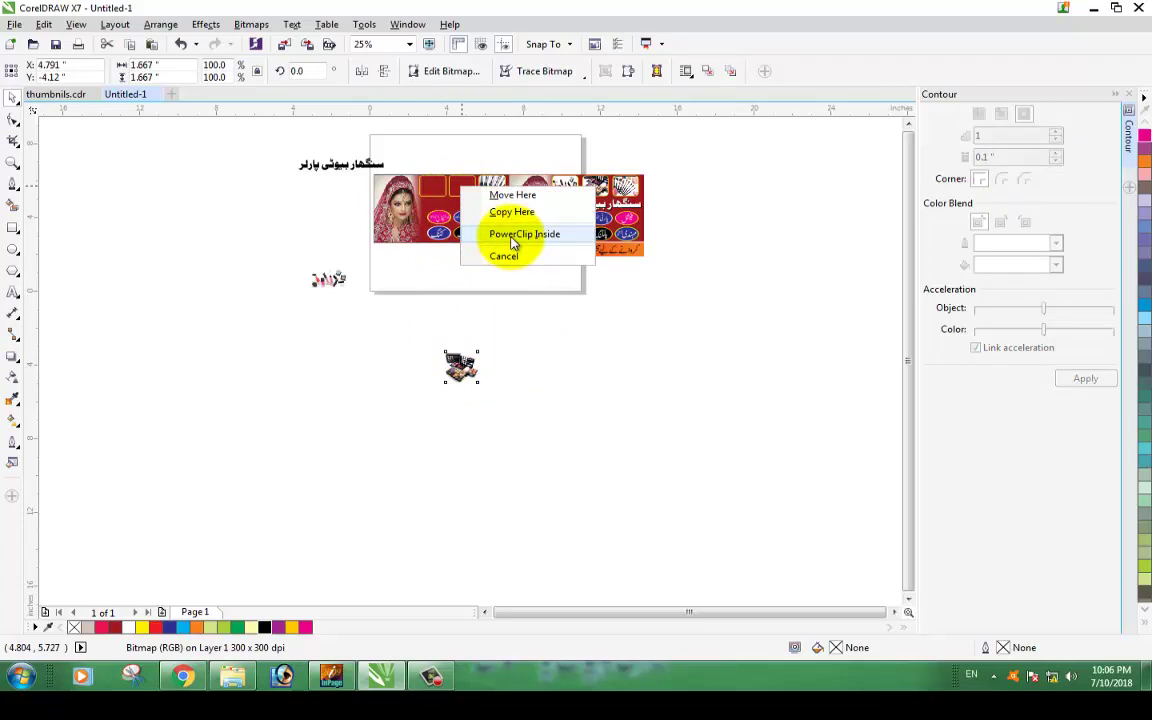
pyautogui.click(512, 234)
# - PowerClip the cosmetics picture into the empty left frame beside the bride photo
pyautogui.moveTo(319, 278); pyautogui.dragTo(370, 236)
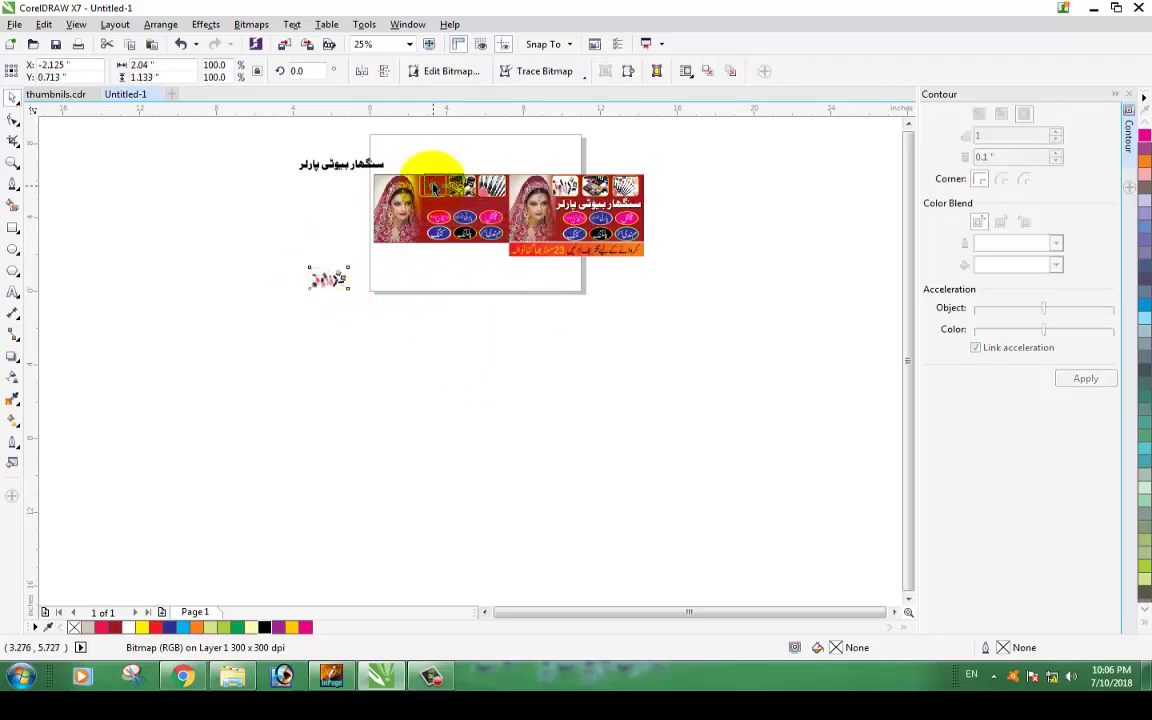
pyautogui.moveTo(433, 187); pyautogui.dragTo(450, 185)
pyautogui.click(496, 232)
pyautogui.click(473, 318)
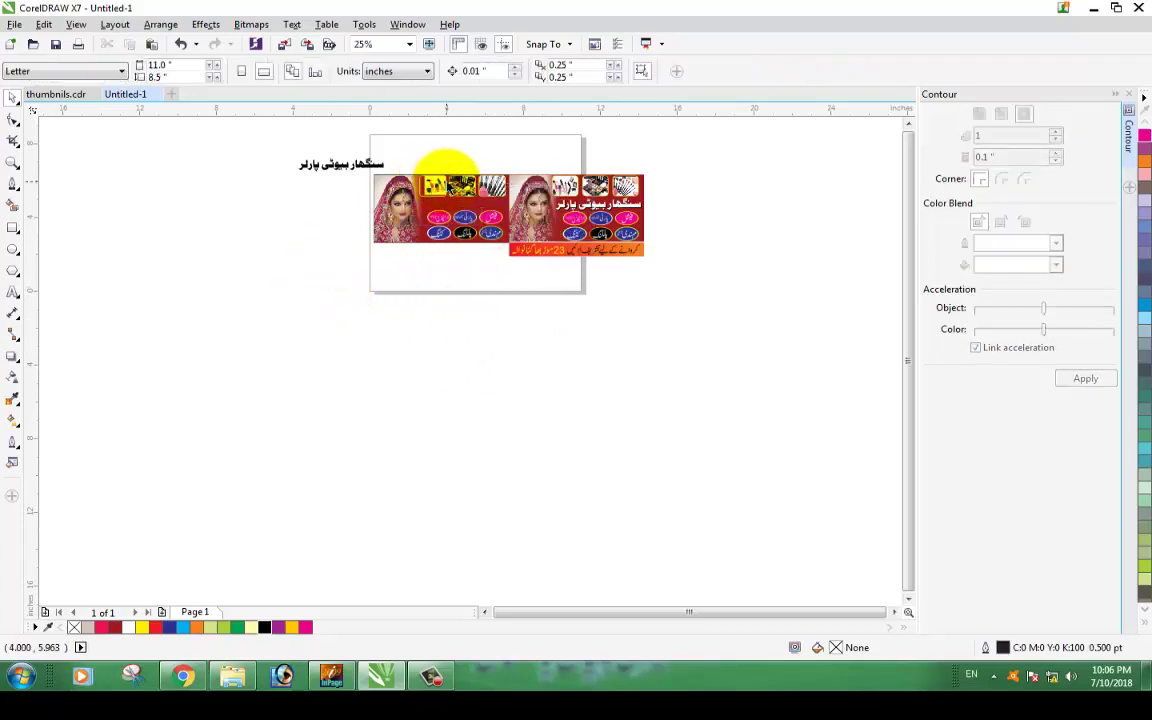
# - Edit the left frame's PowerClip so the cosmetics picture covers the frame, shifting it left and narrowing it to about 1.41 inches
pyautogui.scroll(2, 401, 162)
pyautogui.scroll(1, 480, 182)
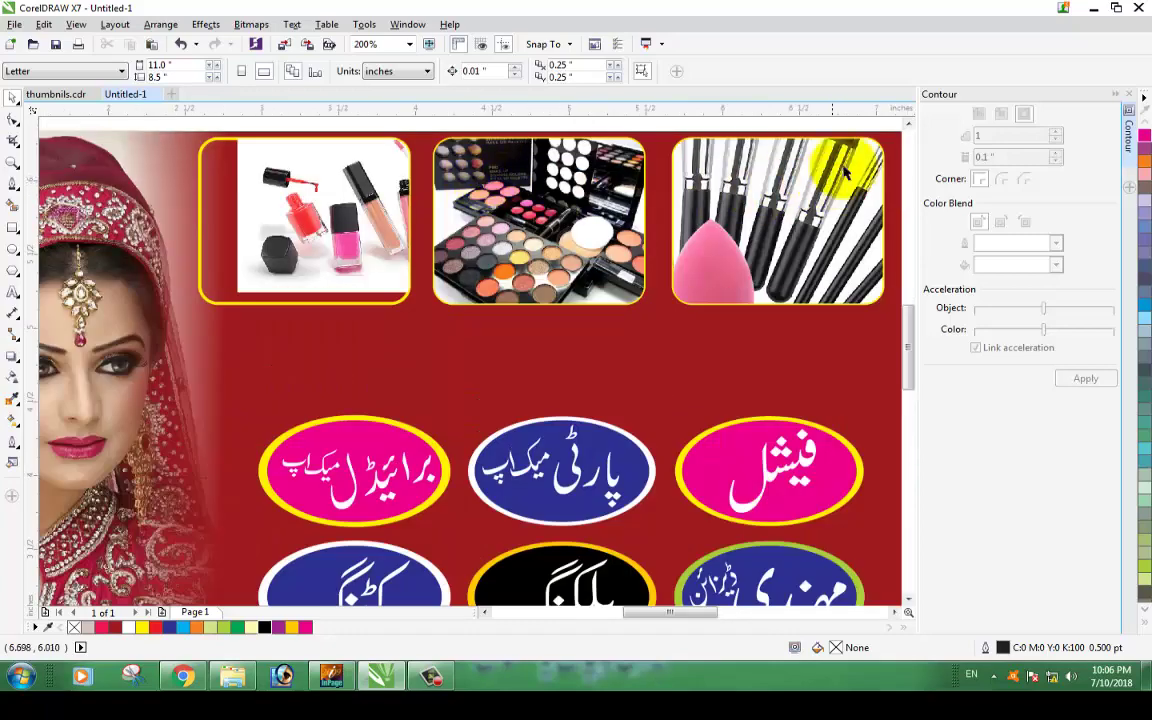
pyautogui.click(907, 122)
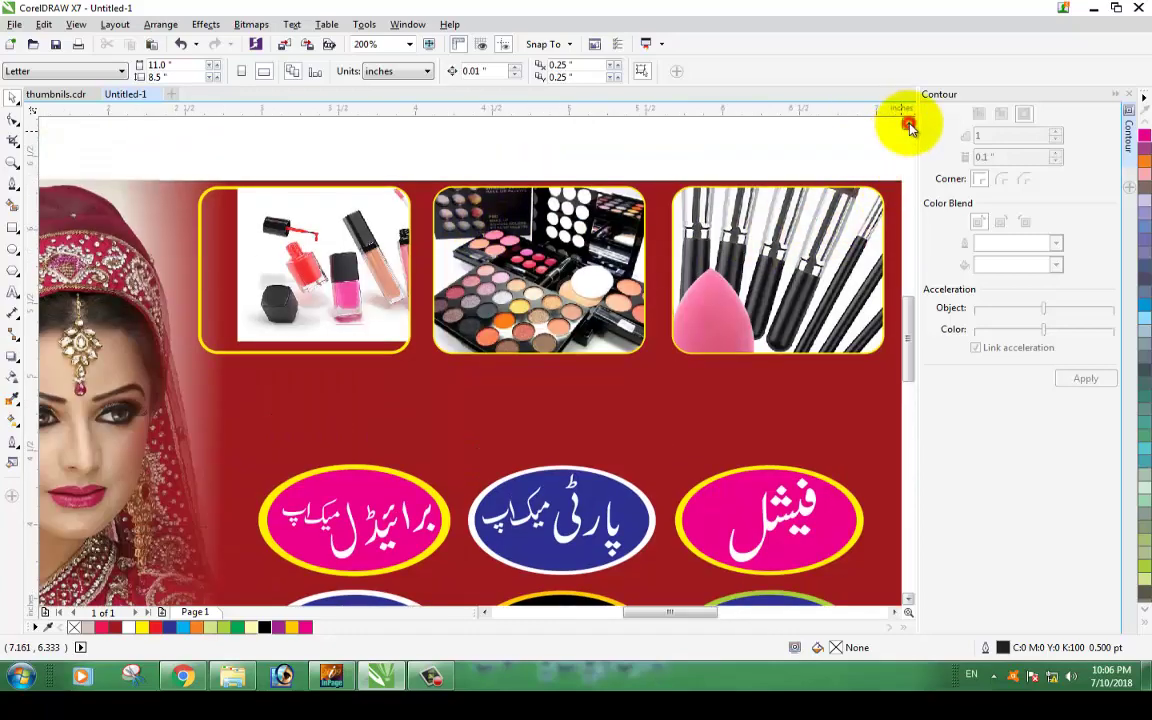
pyautogui.click(898, 612)
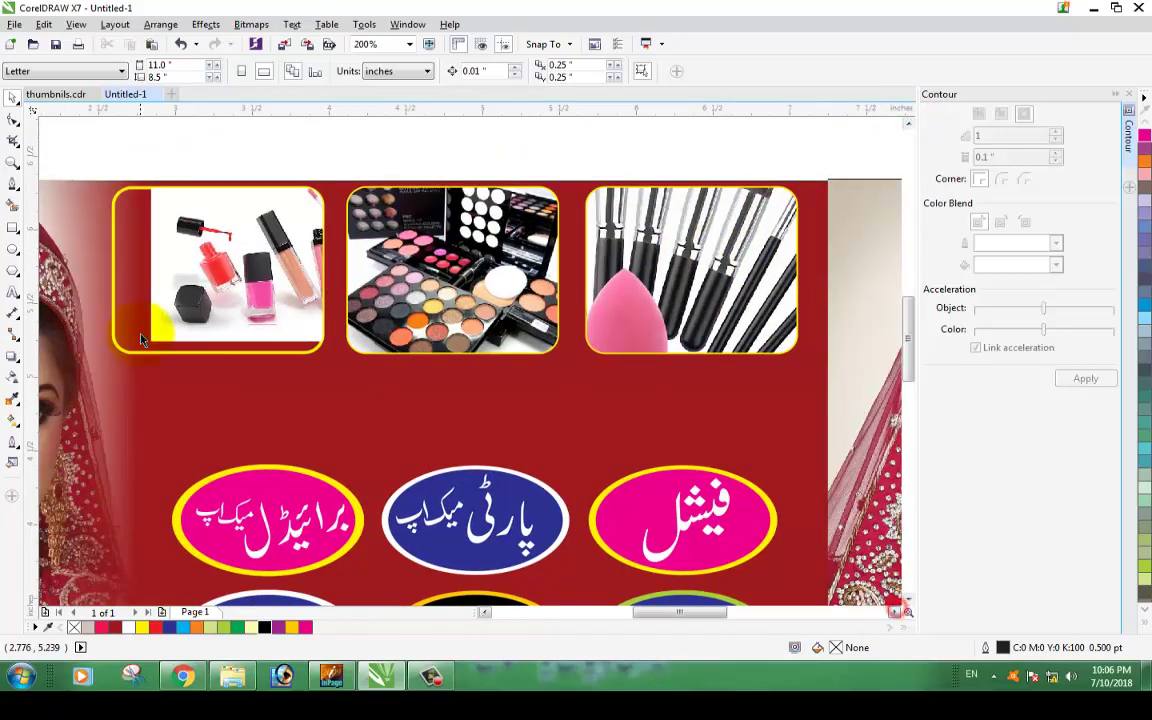
pyautogui.click(213, 270)
pyautogui.rightClick(213, 270)
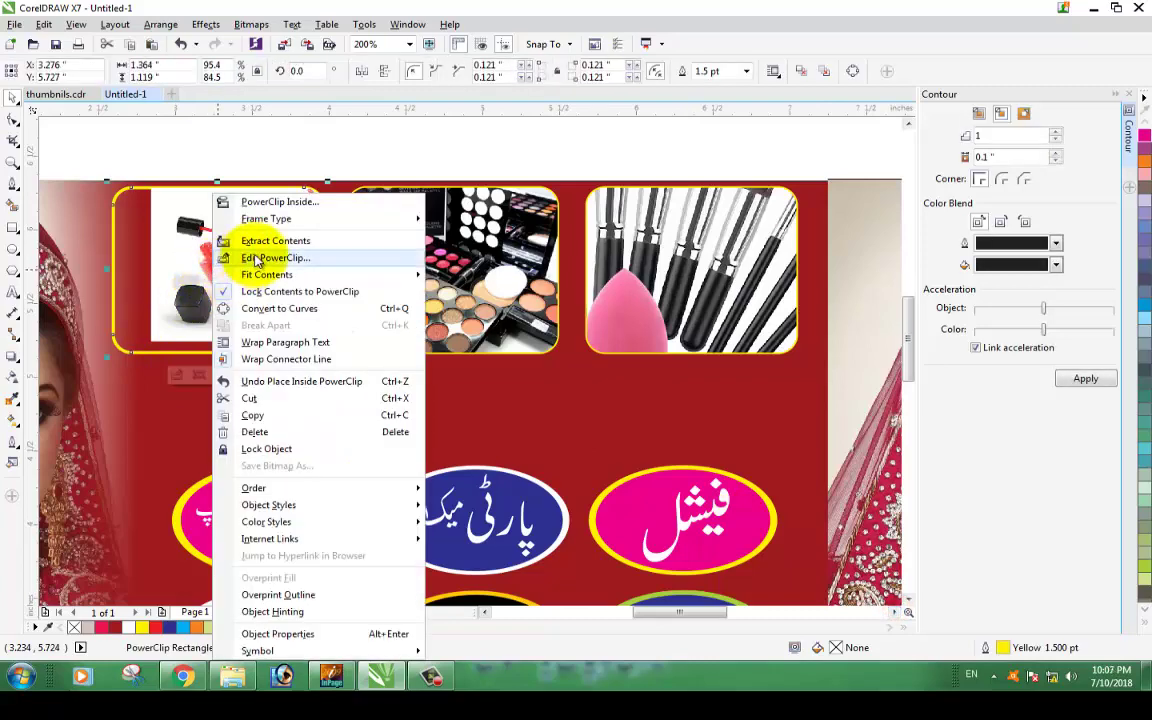
pyautogui.click(240, 257)
pyautogui.moveTo(217, 265); pyautogui.dragTo(168, 270)
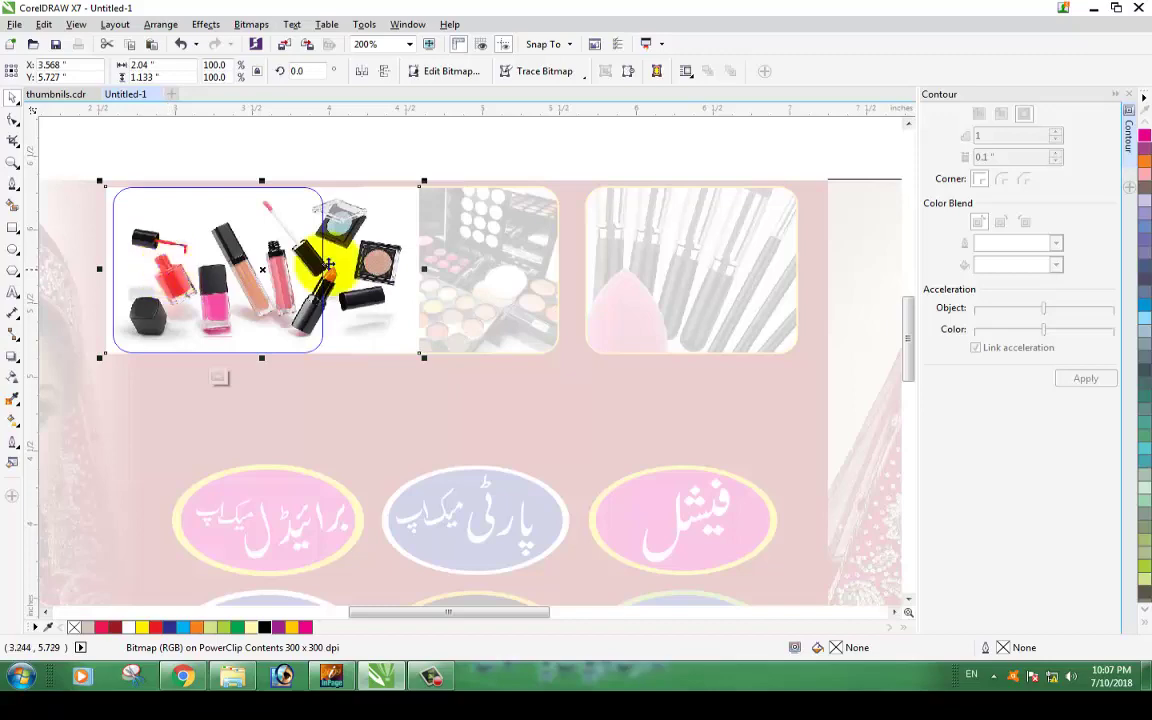
pyautogui.moveTo(427, 270); pyautogui.dragTo(327, 269)
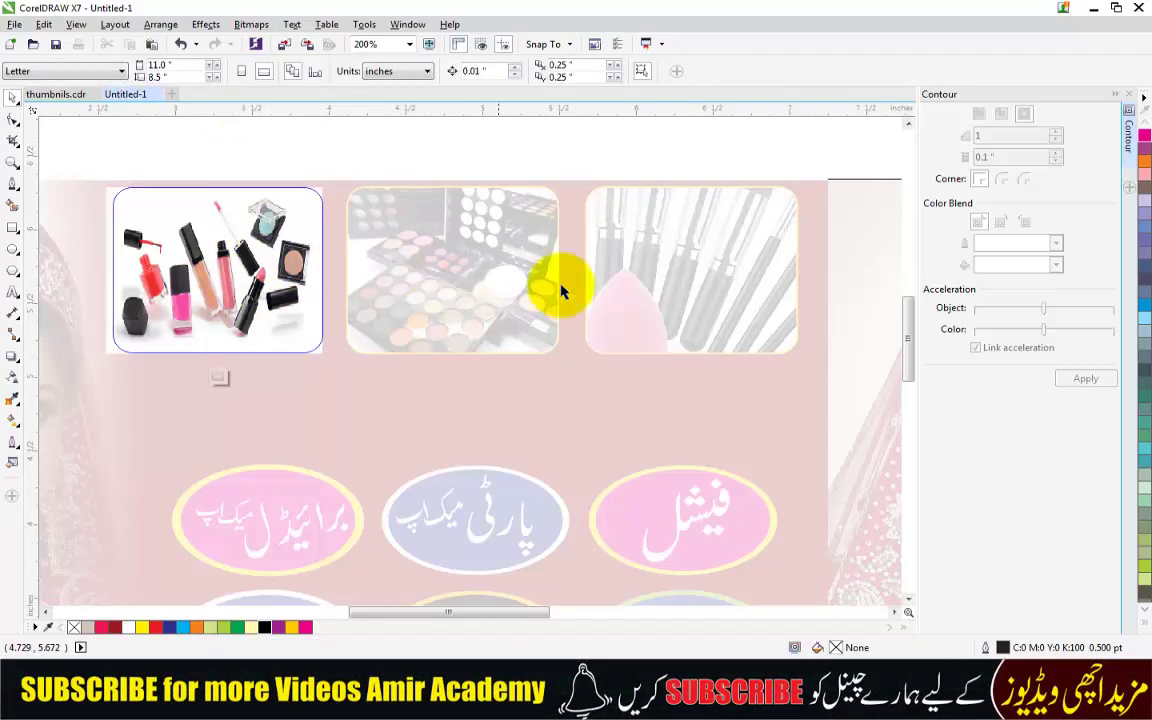
pyautogui.rightClick(224, 283)
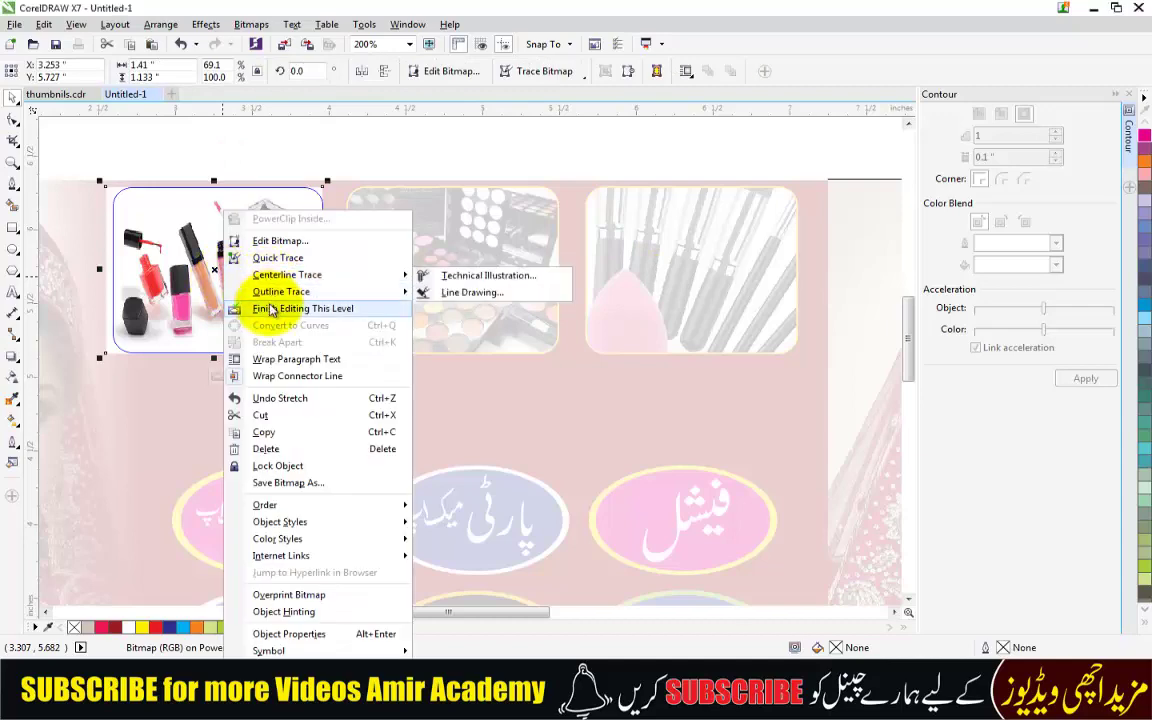
pyautogui.click(292, 308)
# - Open the right frame's PowerClip contents and scale the brushes picture down to about 1.64 by 1.02 inches over the frame
pyautogui.rightClick(645, 262)
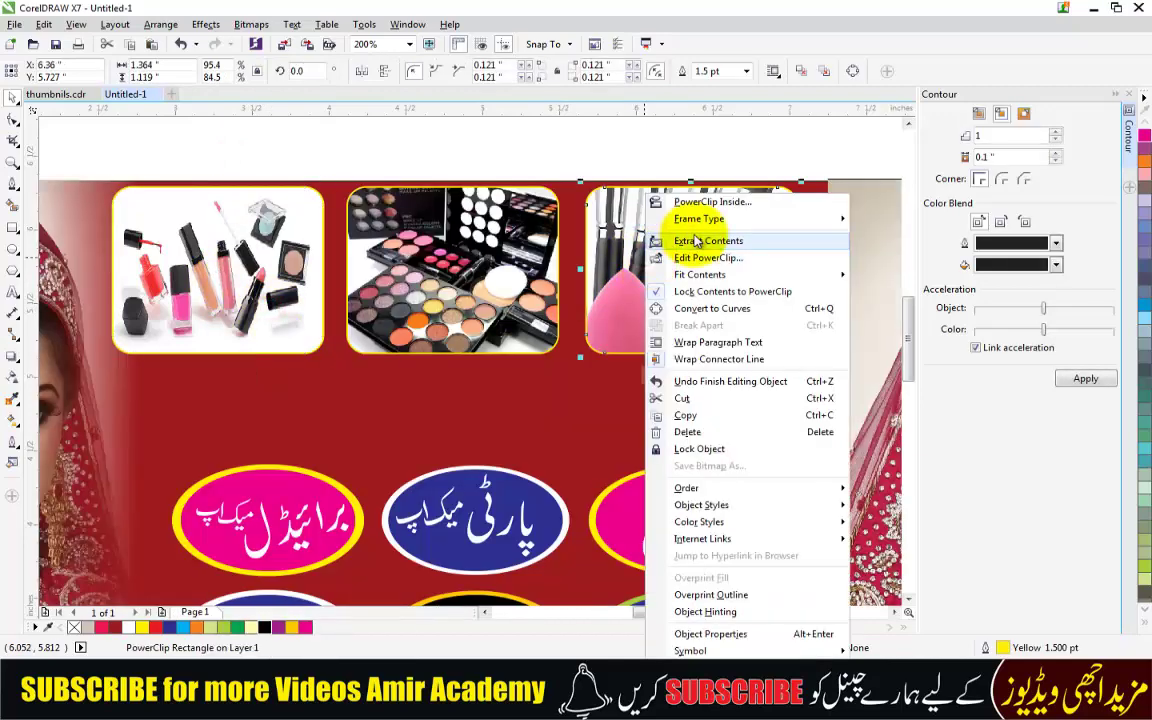
pyautogui.click(698, 255)
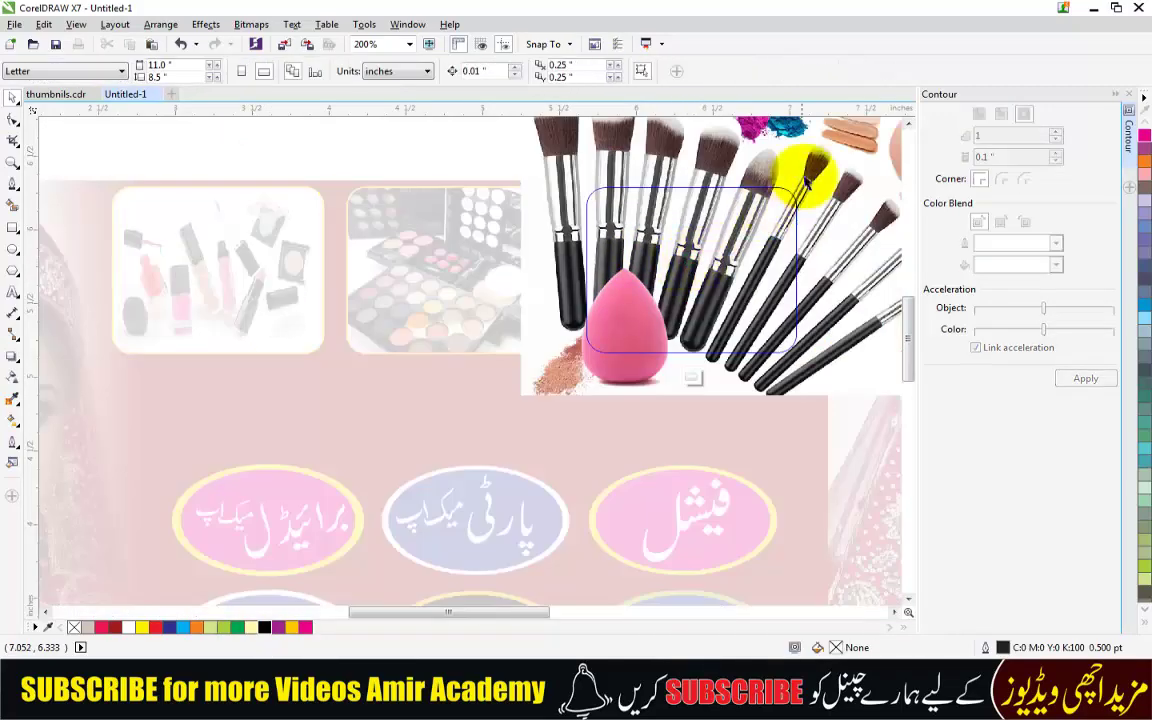
pyautogui.click(818, 172)
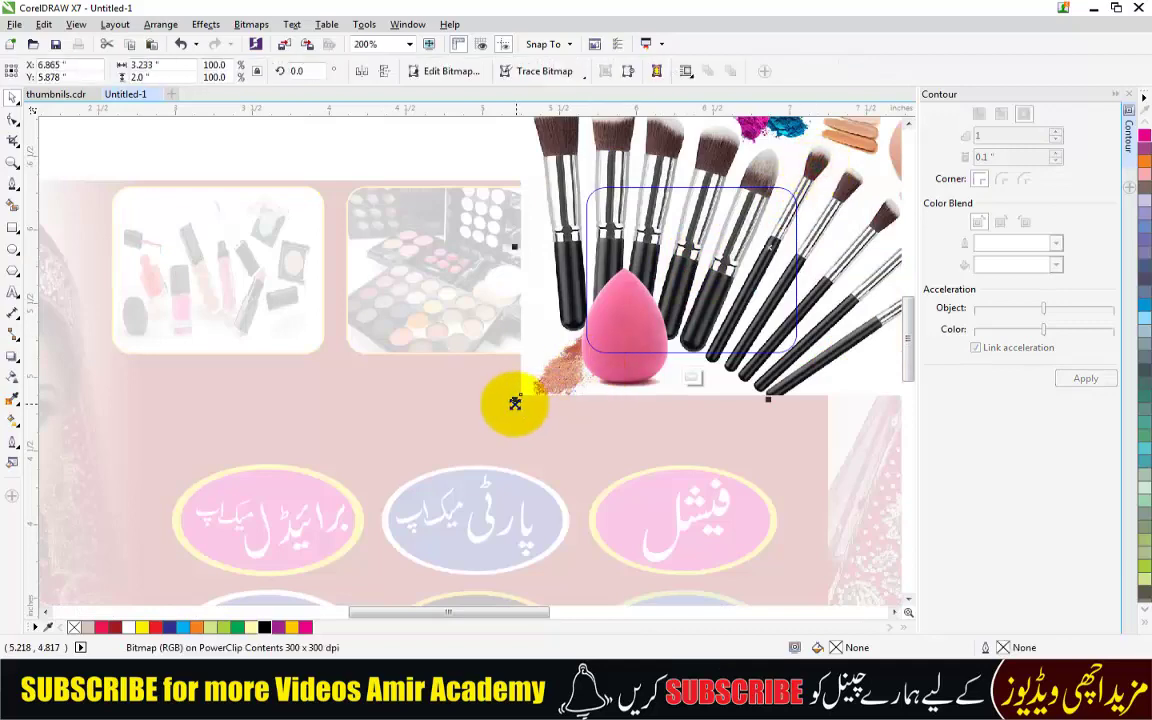
pyautogui.moveTo(515, 402)
pyautogui.mouseDown()
pyautogui.moveTo(571, 380)
pyautogui.moveTo(582, 358)
pyautogui.mouseUp()
pyautogui.moveTo(842, 254)
pyautogui.mouseDown()
pyautogui.moveTo(798, 265)
pyautogui.moveTo(706, 242)
pyautogui.mouseUp()
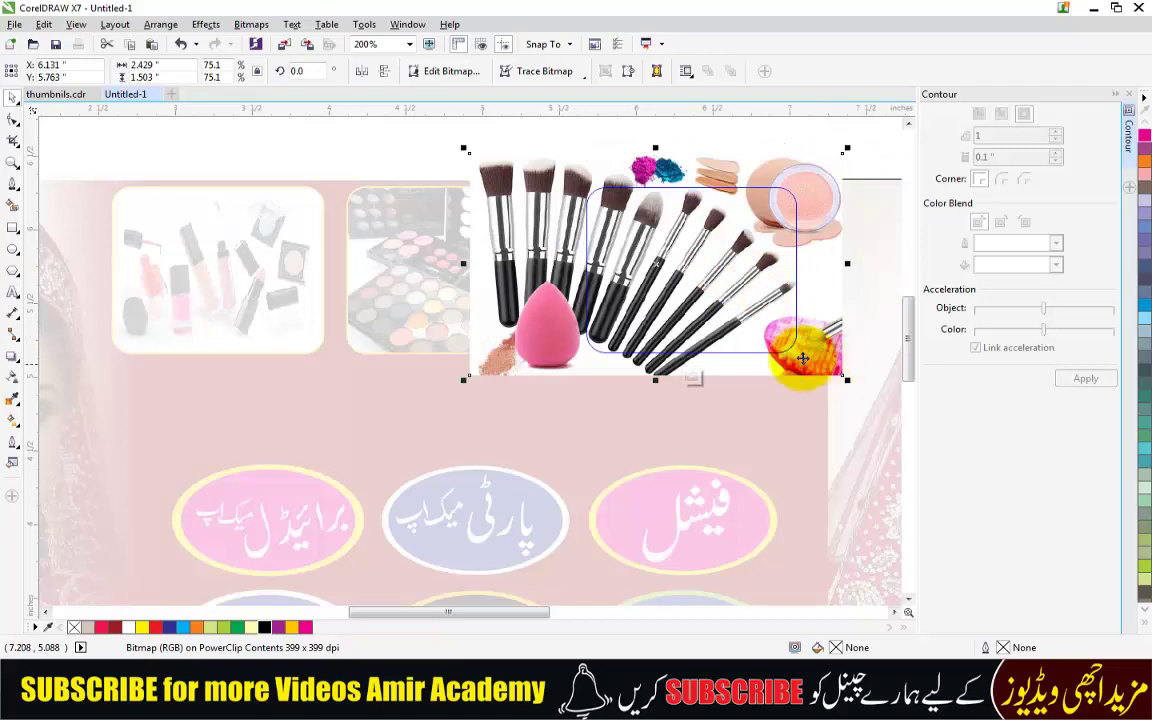
pyautogui.moveTo(847, 379); pyautogui.dragTo(789, 376)
pyautogui.moveTo(666, 290); pyautogui.dragTo(705, 290)
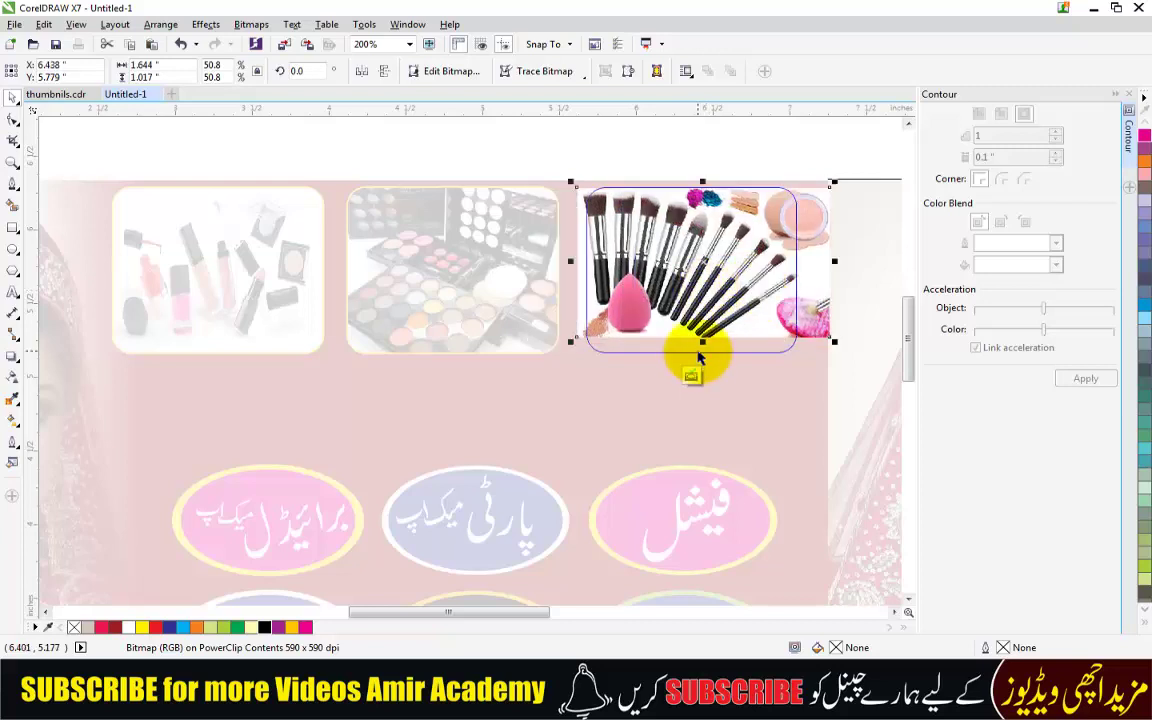
# - Stretch the brushes picture to about 1.63 by 1.12 inches so it covers the frame, and finish editing the PowerClip
pyautogui.moveTo(703, 343); pyautogui.dragTo(700, 358)
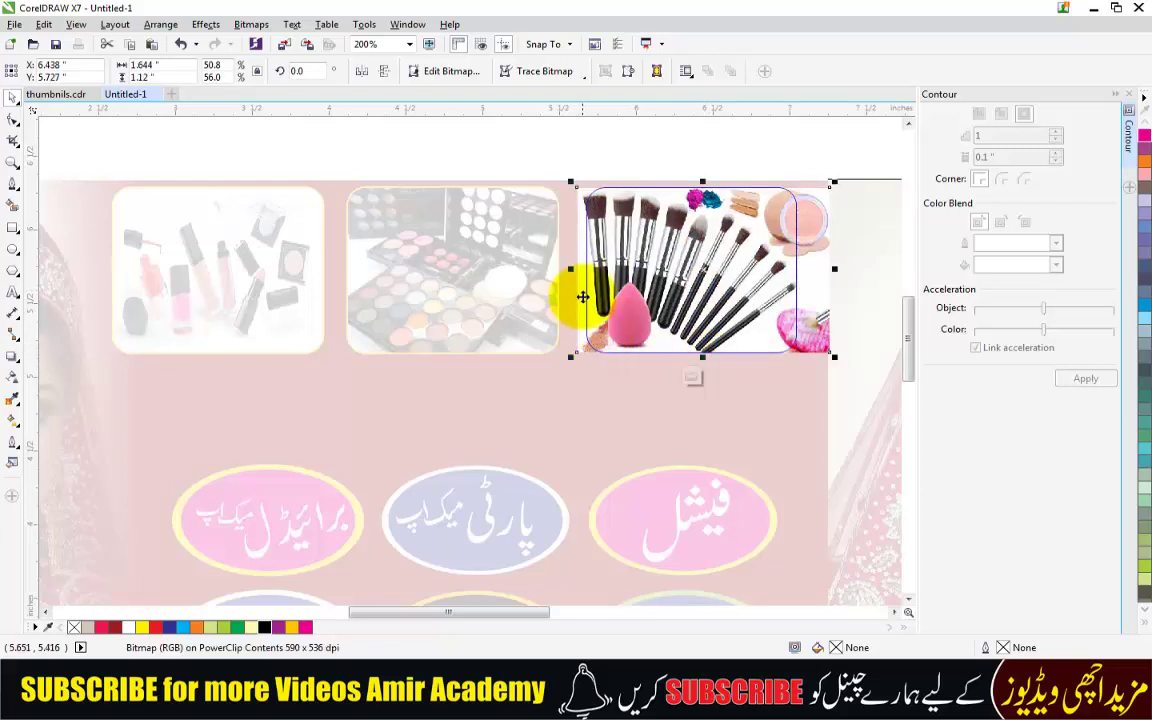
pyautogui.moveTo(571, 268); pyautogui.dragTo(550, 270)
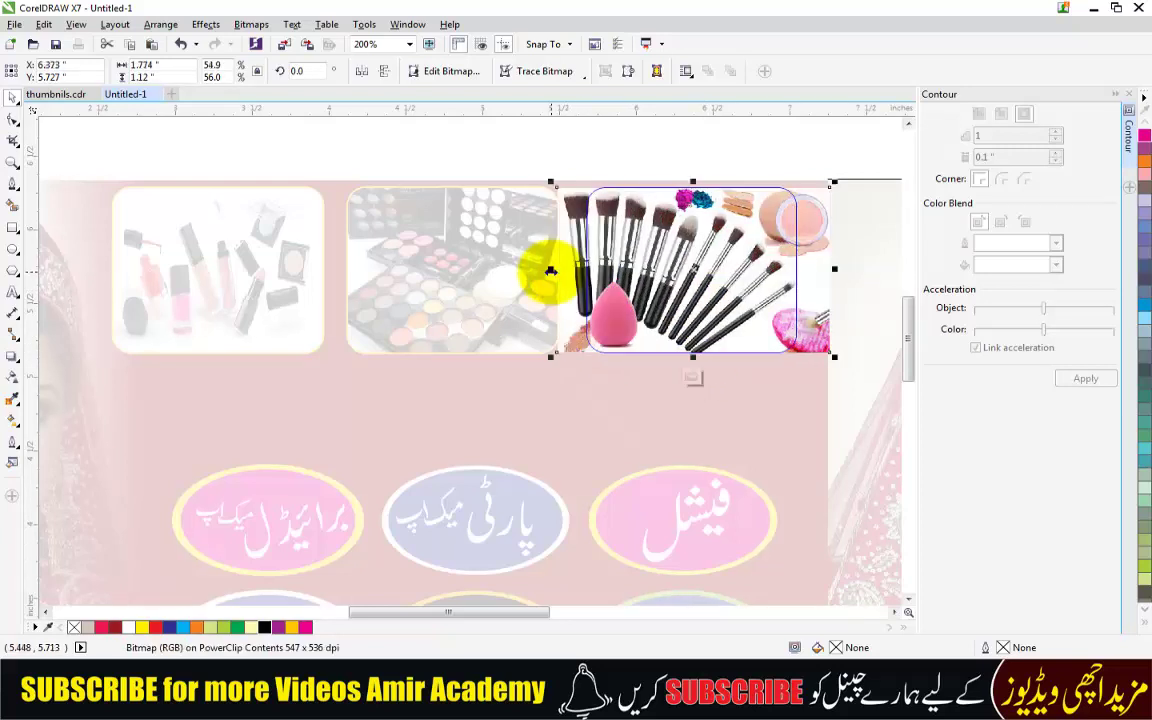
pyautogui.moveTo(832, 268); pyautogui.dragTo(814, 270)
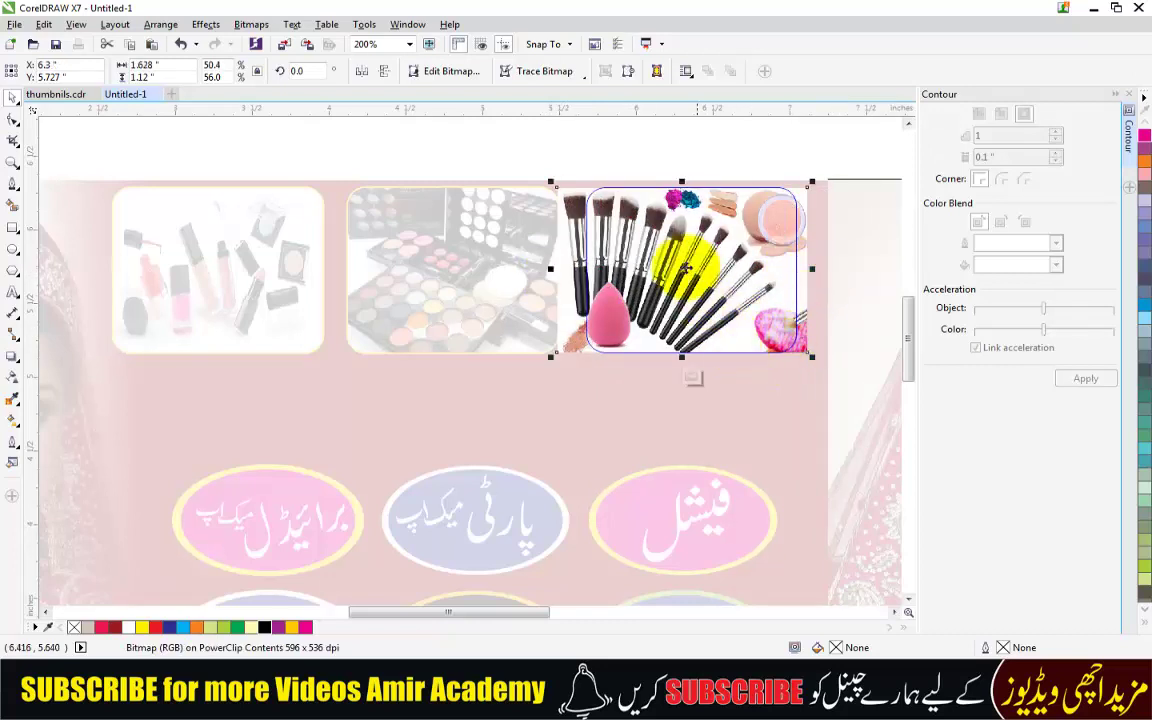
pyautogui.rightClick(686, 212)
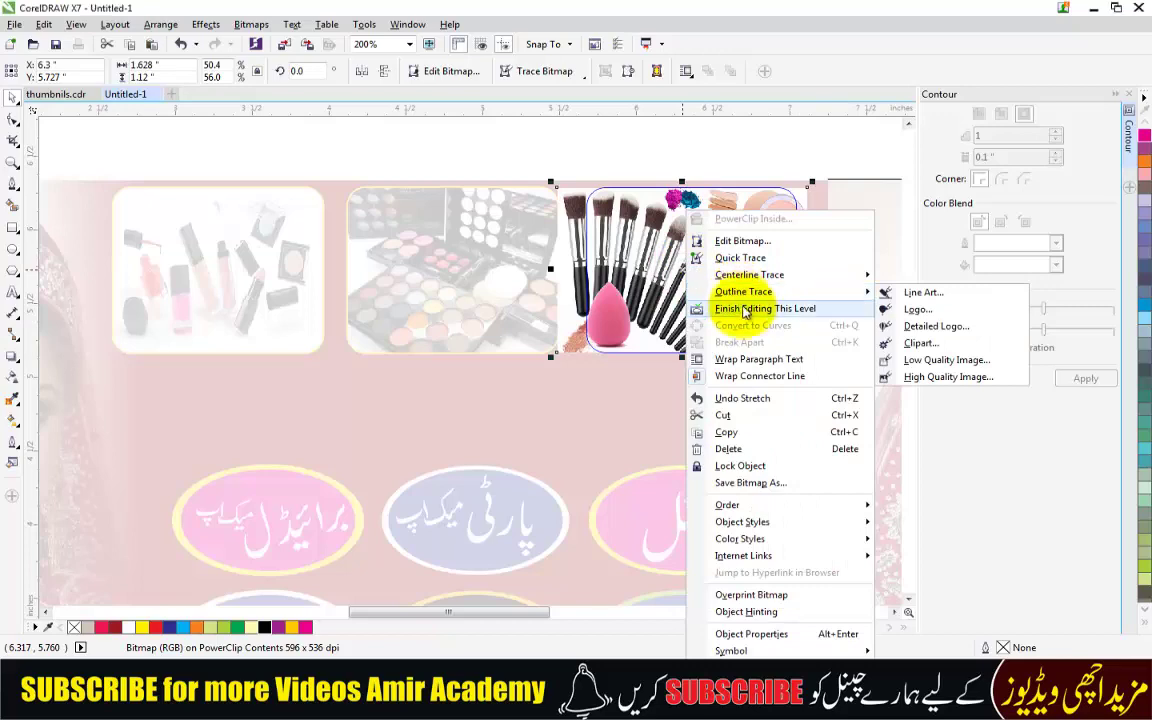
pyautogui.click(740, 308)
pyautogui.click(487, 166)
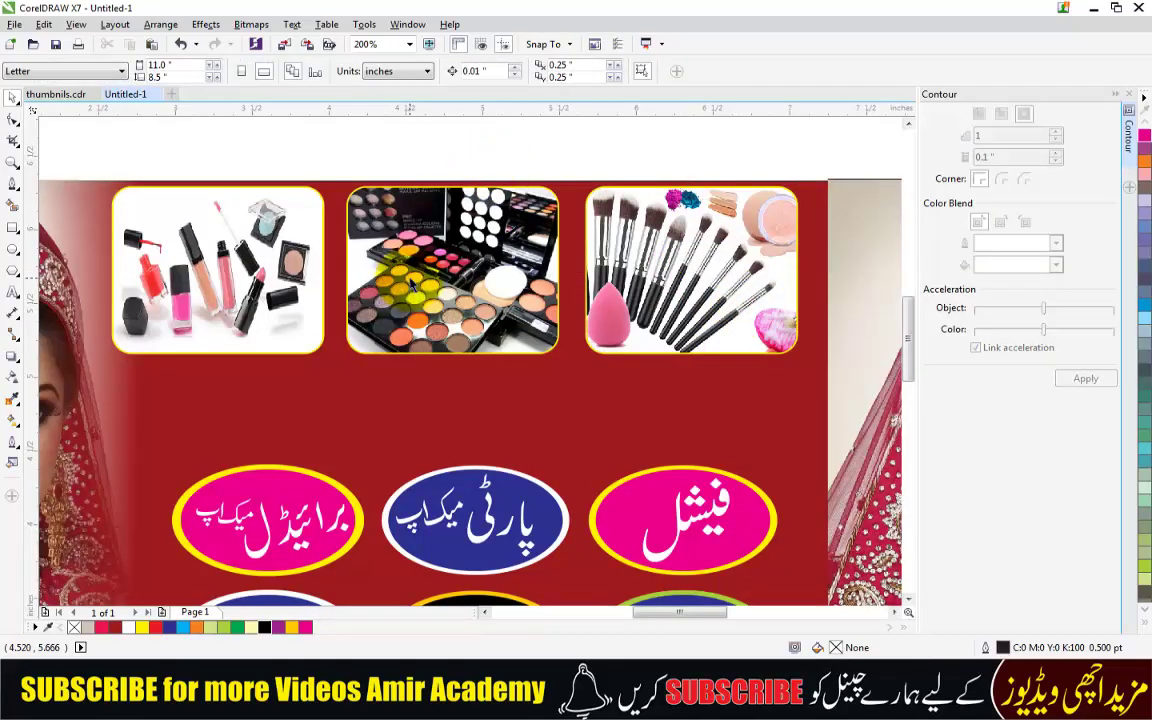
pyautogui.click(370, 240)
pyautogui.click(411, 137)
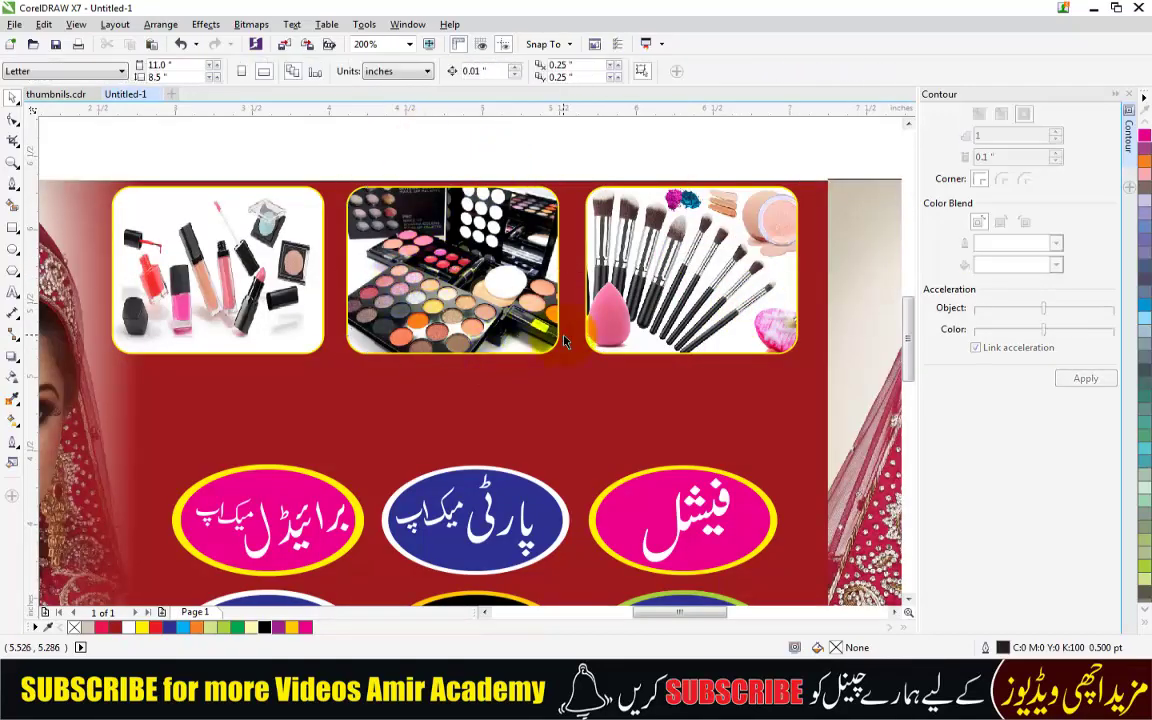
# - Move the black parlour title onto the unfinished banner, between the picture frames and the service ovals
pyautogui.scroll(-1, 507, 301)
pyautogui.moveTo(918, 360); pyautogui.dragTo(921, 404)
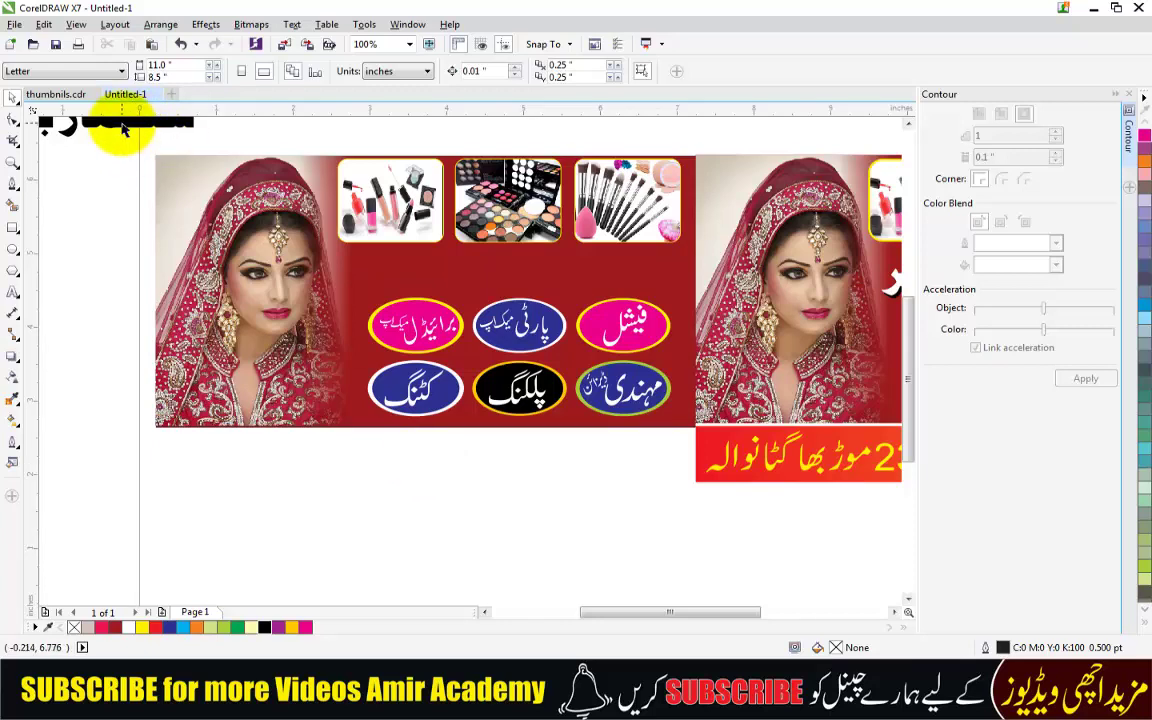
pyautogui.moveTo(118, 124); pyautogui.dragTo(600, 288)
pyautogui.click(656, 524)
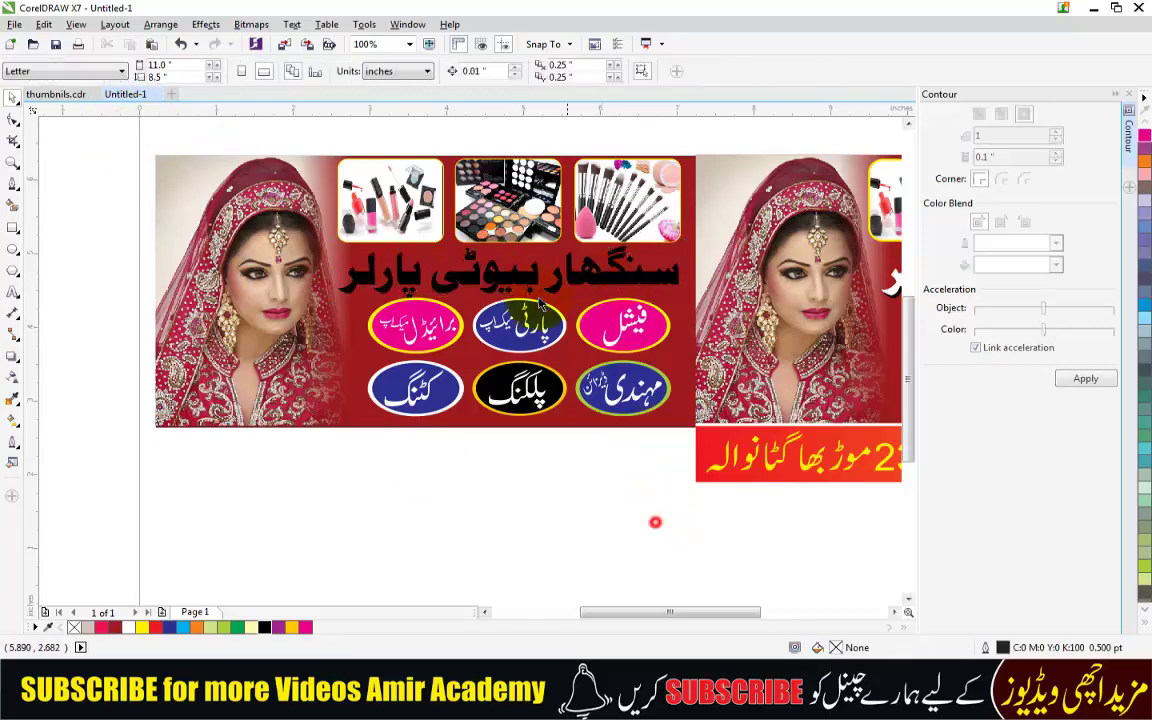
# - Move the six service ovals with their labels slightly down, away from the parlour title
pyautogui.scroll(2, 535, 279)
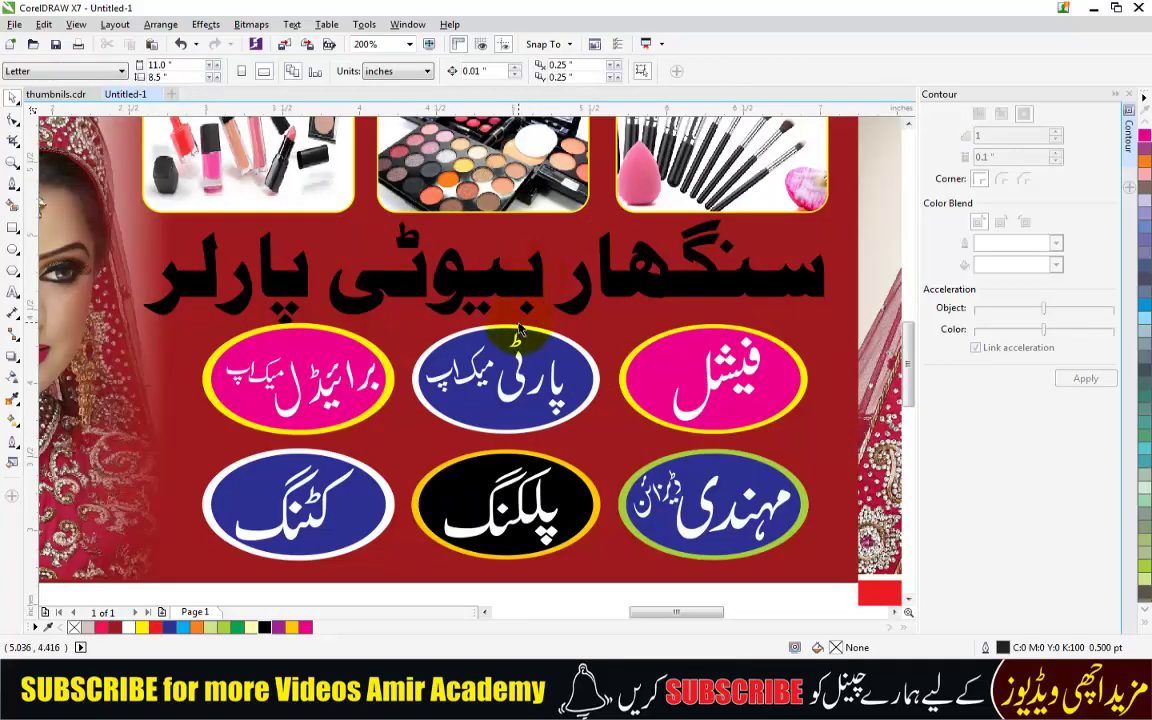
pyautogui.click(505, 393)
pyautogui.moveTo(510, 395)
pyautogui.mouseDown()
pyautogui.moveTo(500, 370)
pyautogui.moveTo(508, 399)
pyautogui.mouseUp()
# - Merge the title's letters into a single curve and place a white-filled copy slightly offset up and left over the black title
pyautogui.click(618, 290)
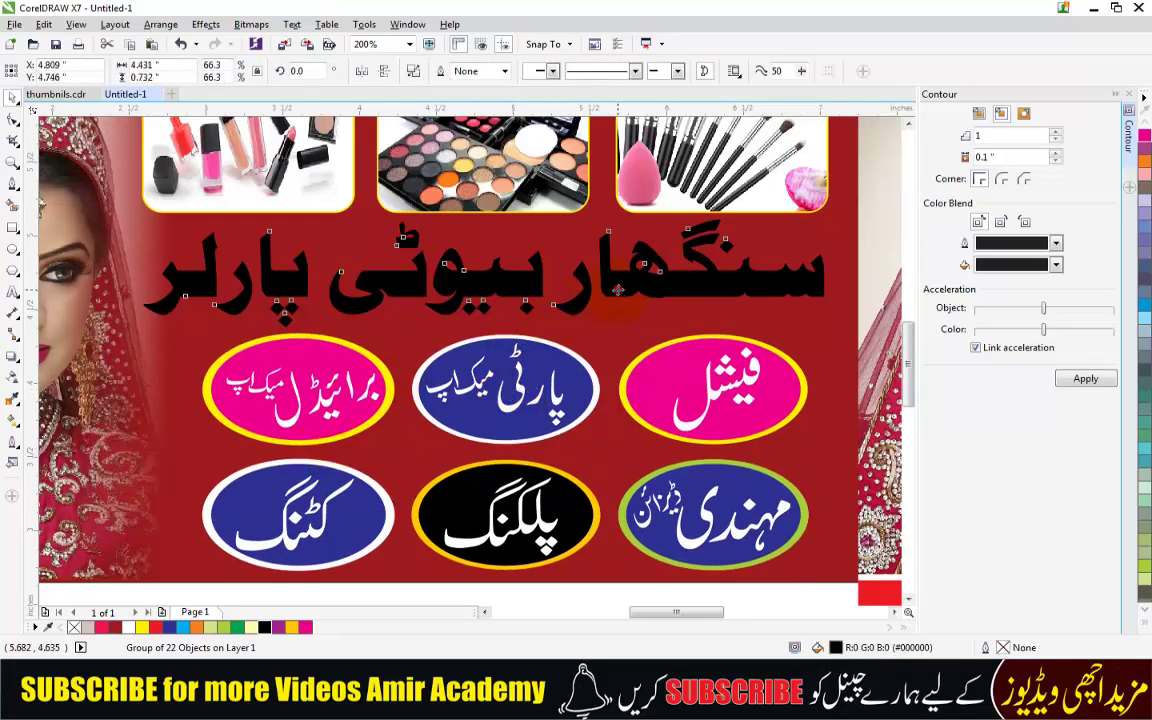
pyautogui.moveTo(618, 290); pyautogui.dragTo(622, 297)
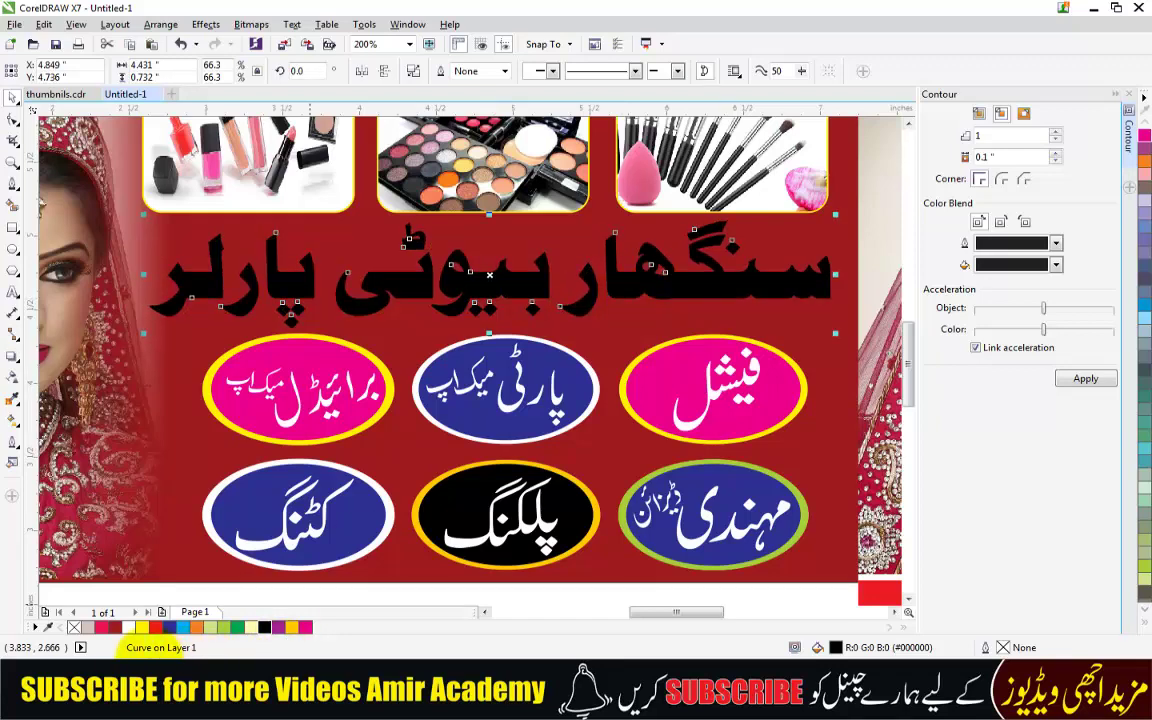
pyautogui.click(129, 627)
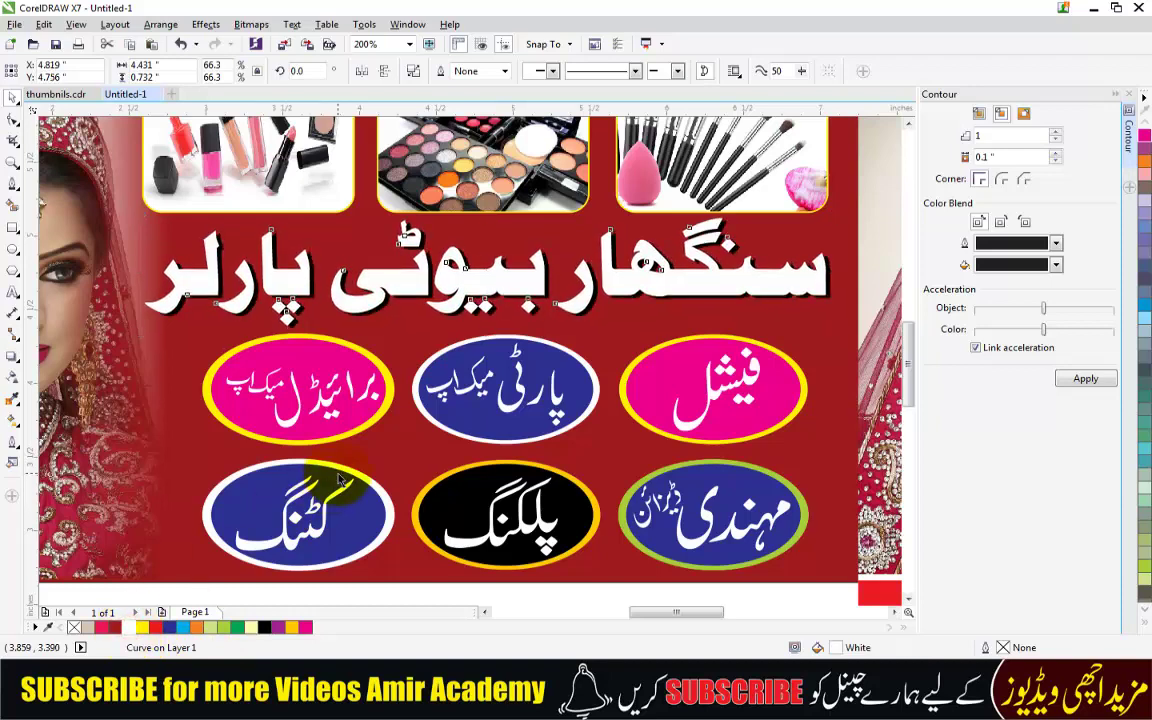
pyautogui.click(884, 240)
# - Delete the black title and reposition the white one between the picture frames and the service ovals
pyautogui.moveTo(745, 340); pyautogui.dragTo(745, 475)
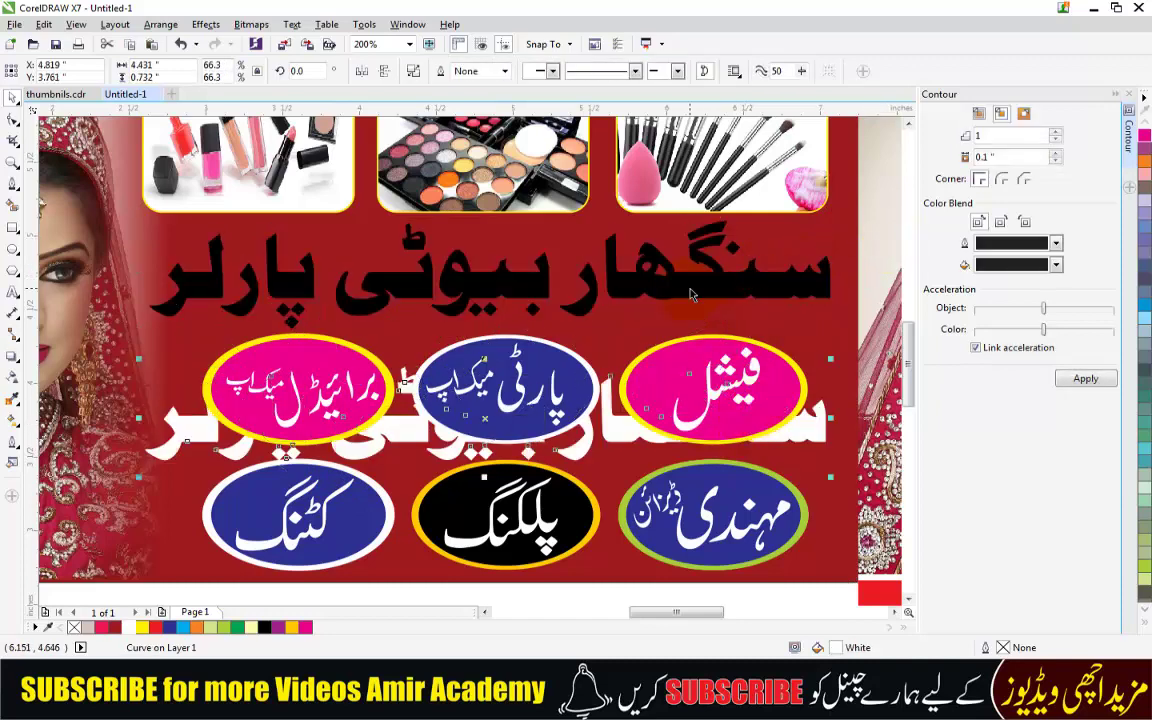
pyautogui.press('Delete')
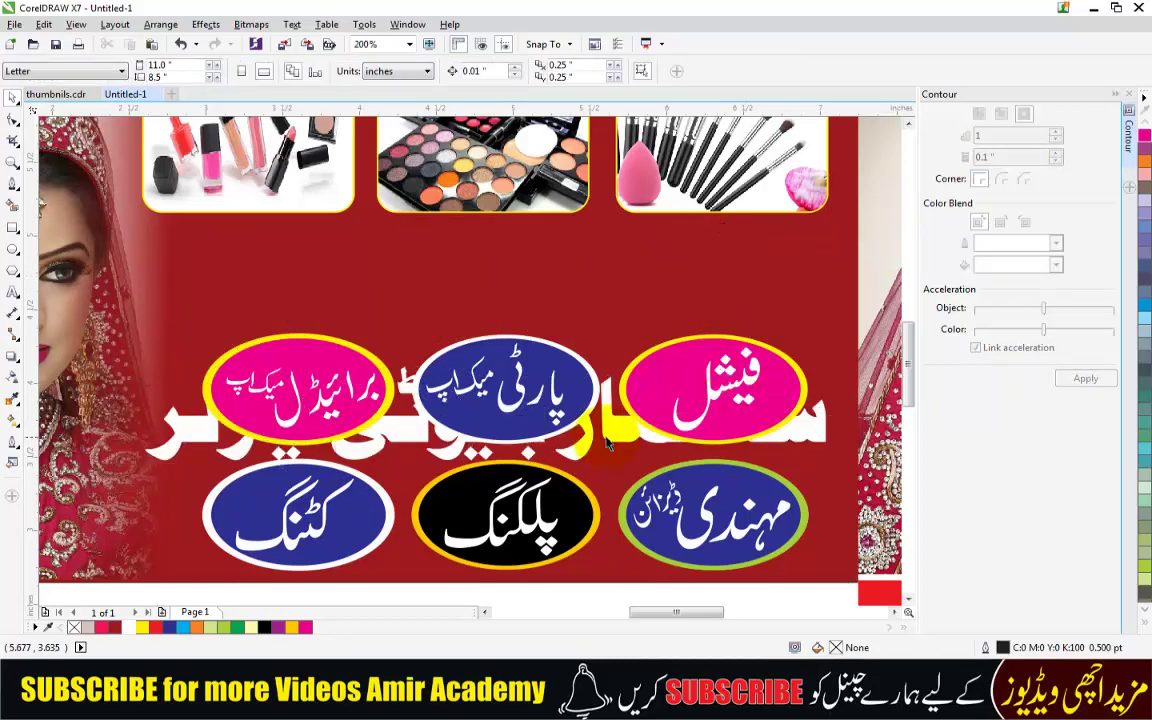
pyautogui.press('Tab')
pyautogui.moveTo(612, 308); pyautogui.dragTo(613, 309)
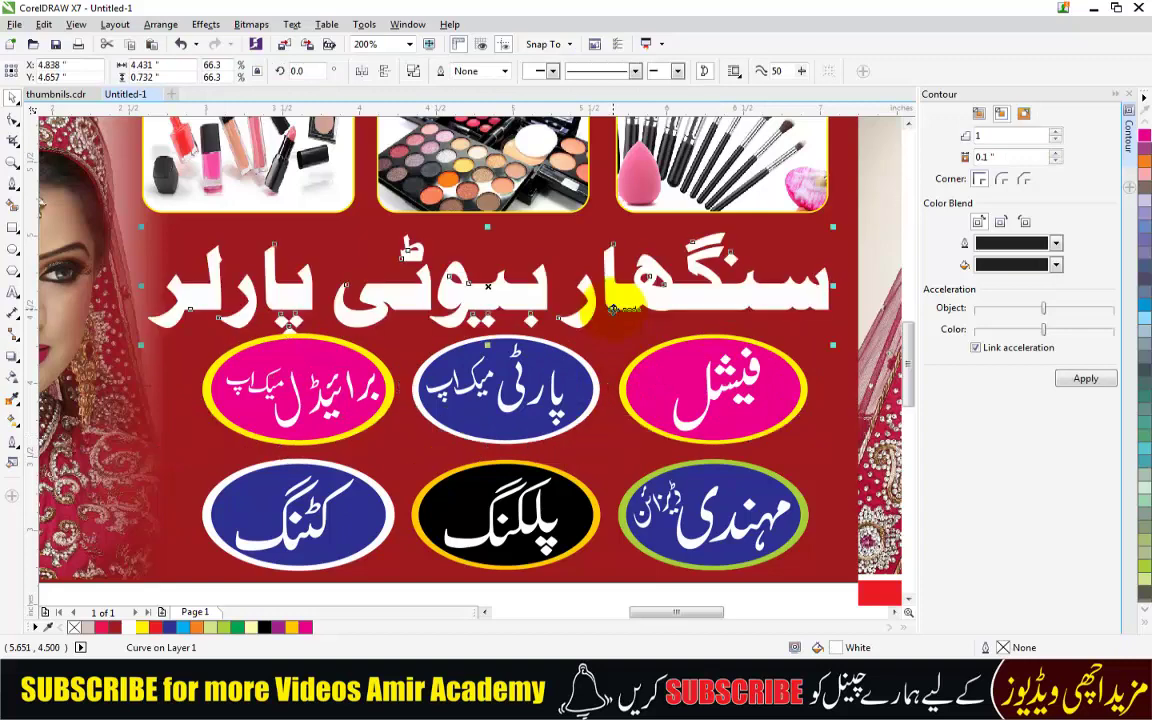
# - Nudge the white parlour title up to Y 4.737 inches, further away from the service ovals
pyautogui.press('Up')
pyautogui.press('Up')
pyautogui.press('Up')
pyautogui.press('Up')
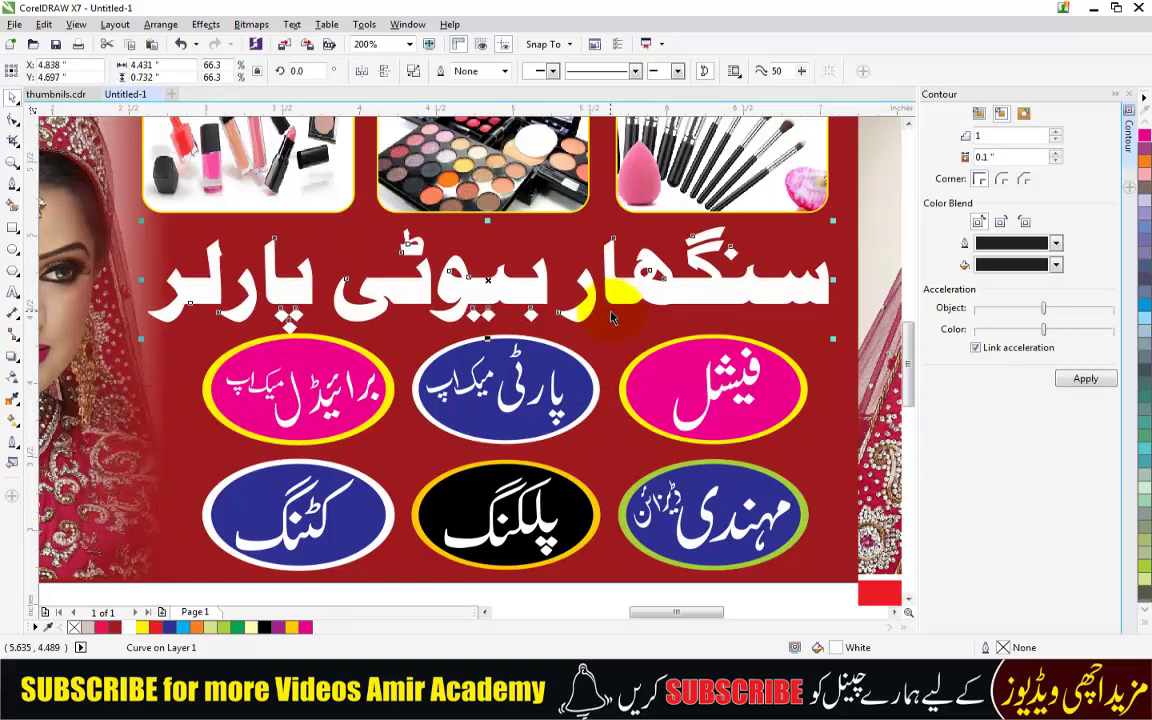
pyautogui.press('Up')
pyautogui.press('Up')
pyautogui.press('Up')
pyautogui.press('Up')
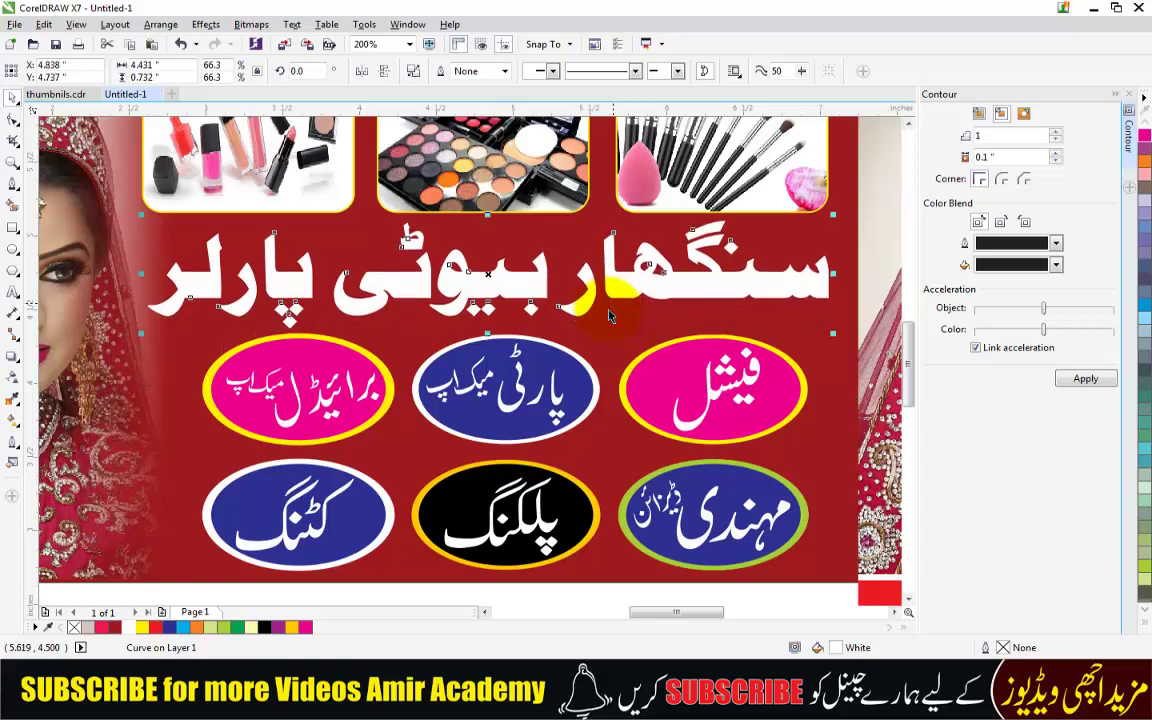
pyautogui.click(874, 215)
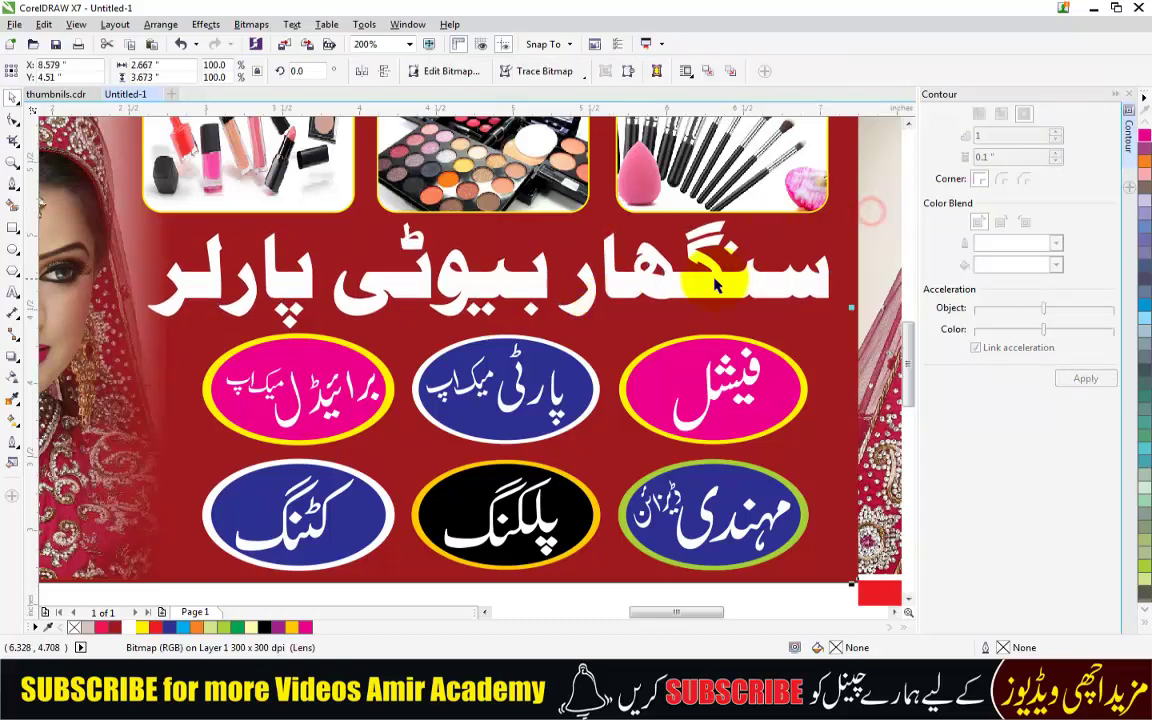
# - Place a black-filled copy of the parlour title behind the white one, offset slightly down and right as a shadow
pyautogui.click(645, 252)
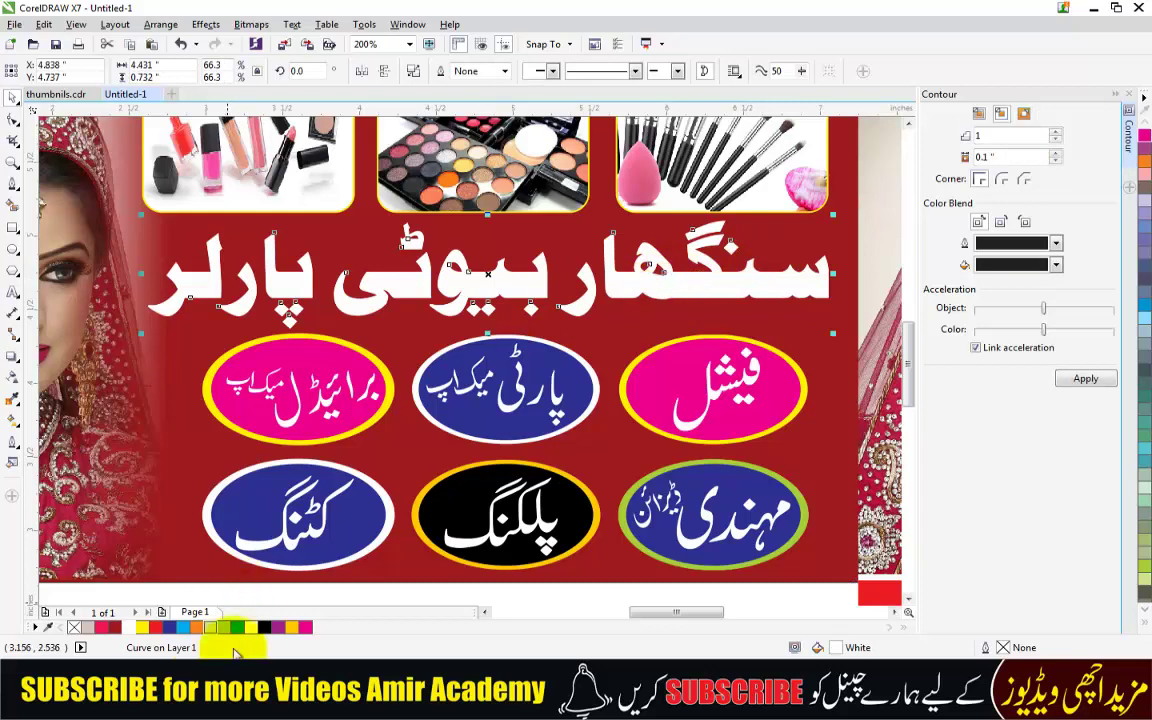
pyautogui.click(264, 629)
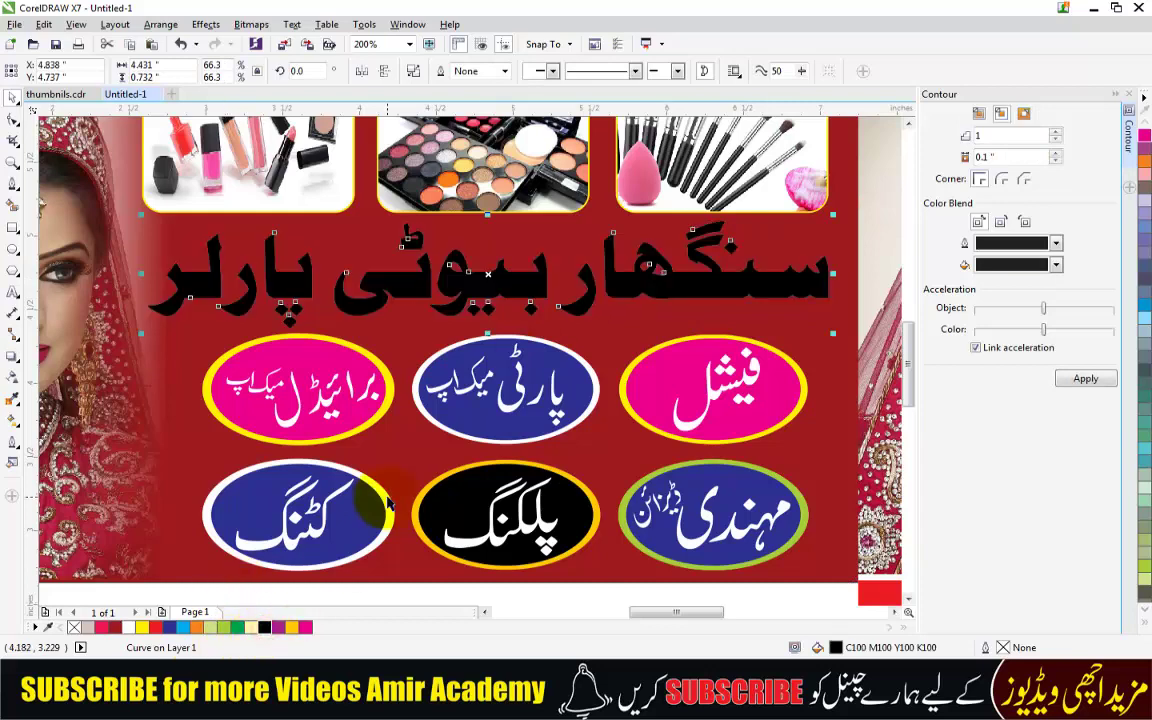
pyautogui.hotkey('ctrl', 'z')
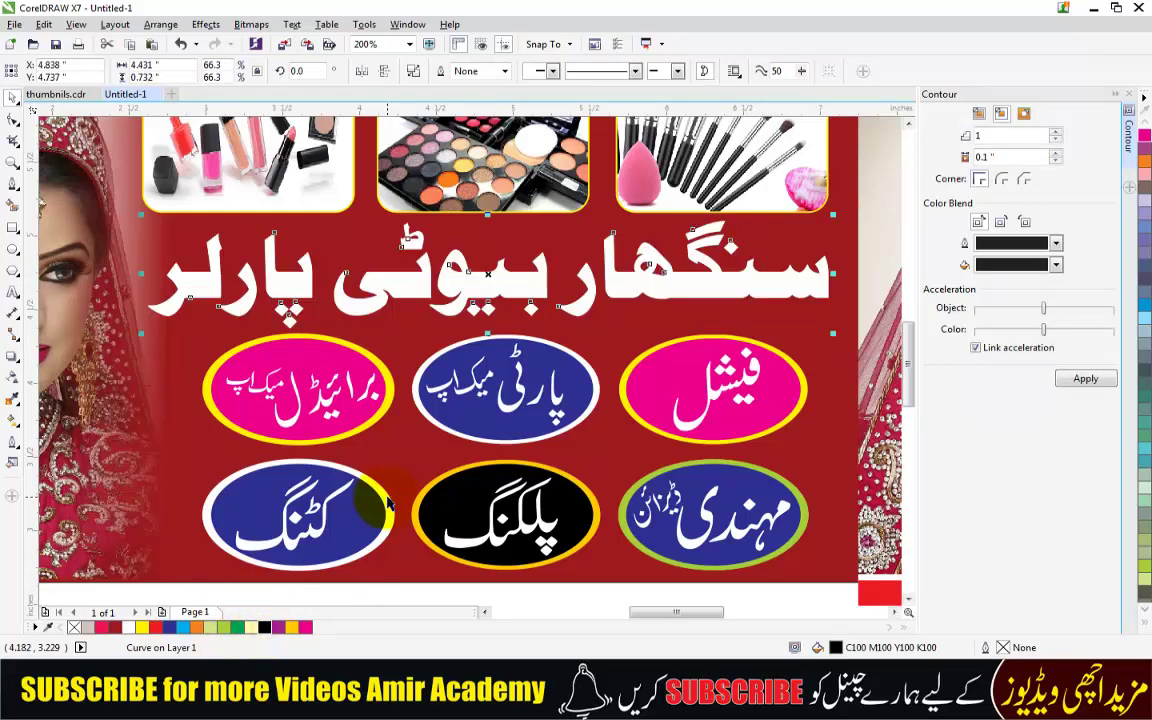
pyautogui.hotkey('ctrl', 'z')
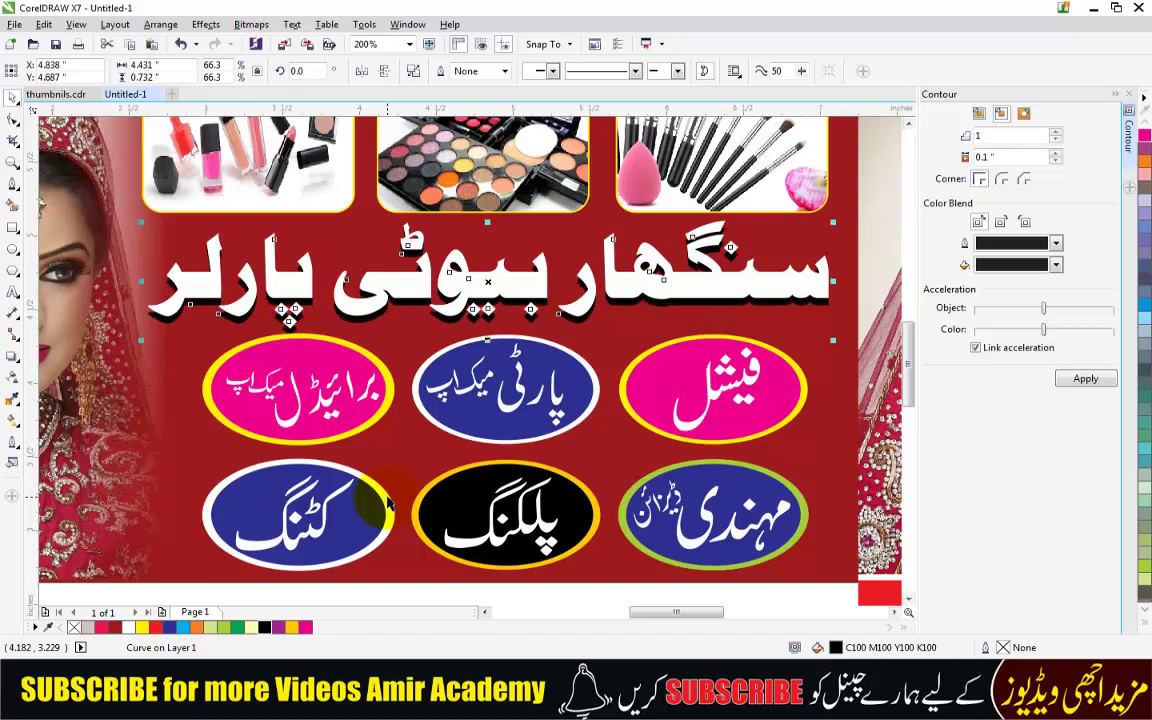
pyautogui.press('Right')
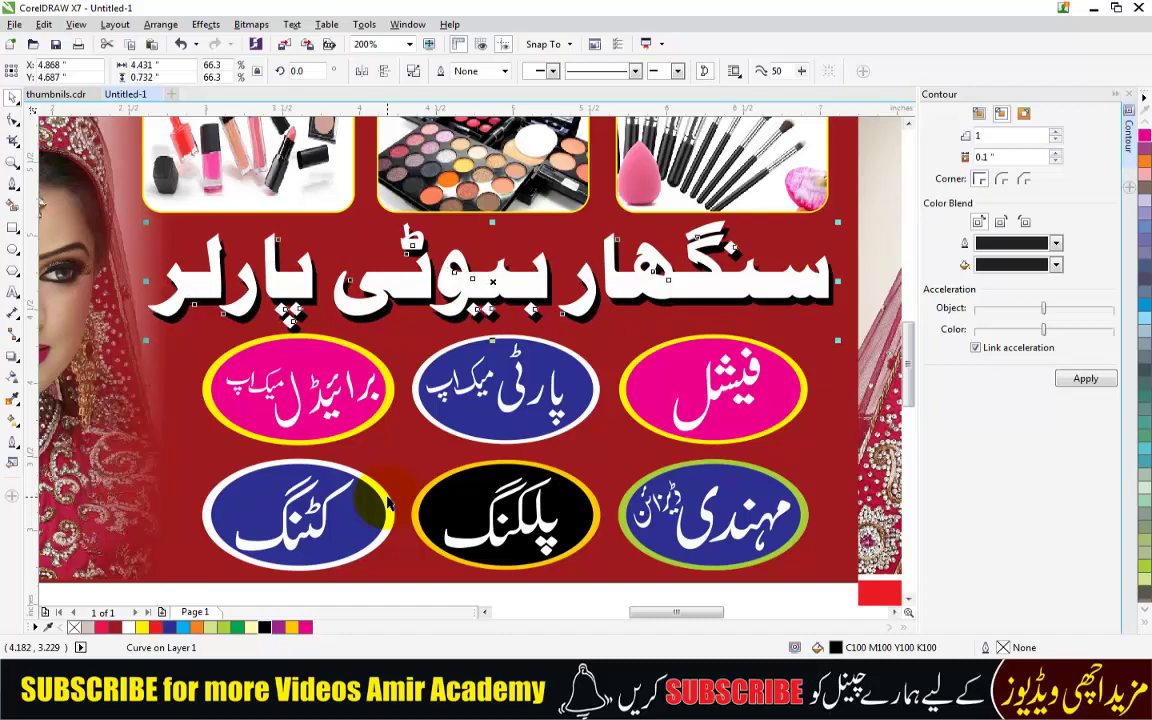
pyautogui.press('Right')
pyautogui.click(885, 205)
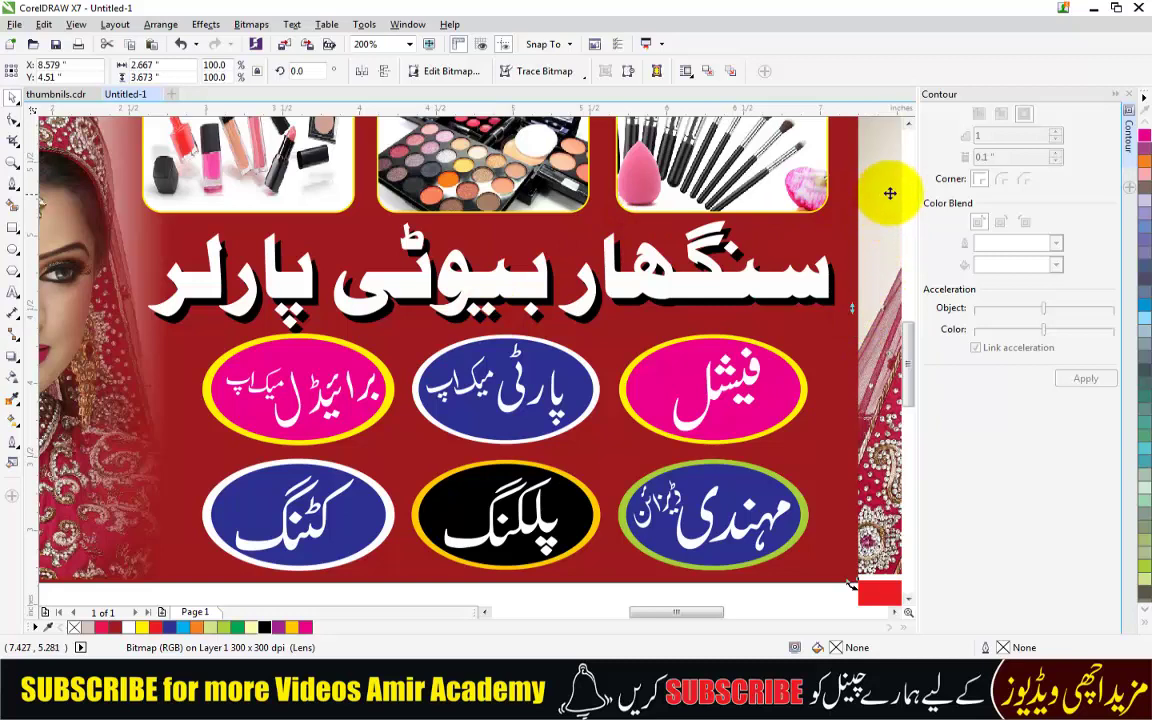
# - Place a yellow-filled copy of the title's black shadow behind it, offset slightly further down and right as a thin edge
pyautogui.scroll(3, 890, 193)
pyautogui.scroll(-1, 849, 309)
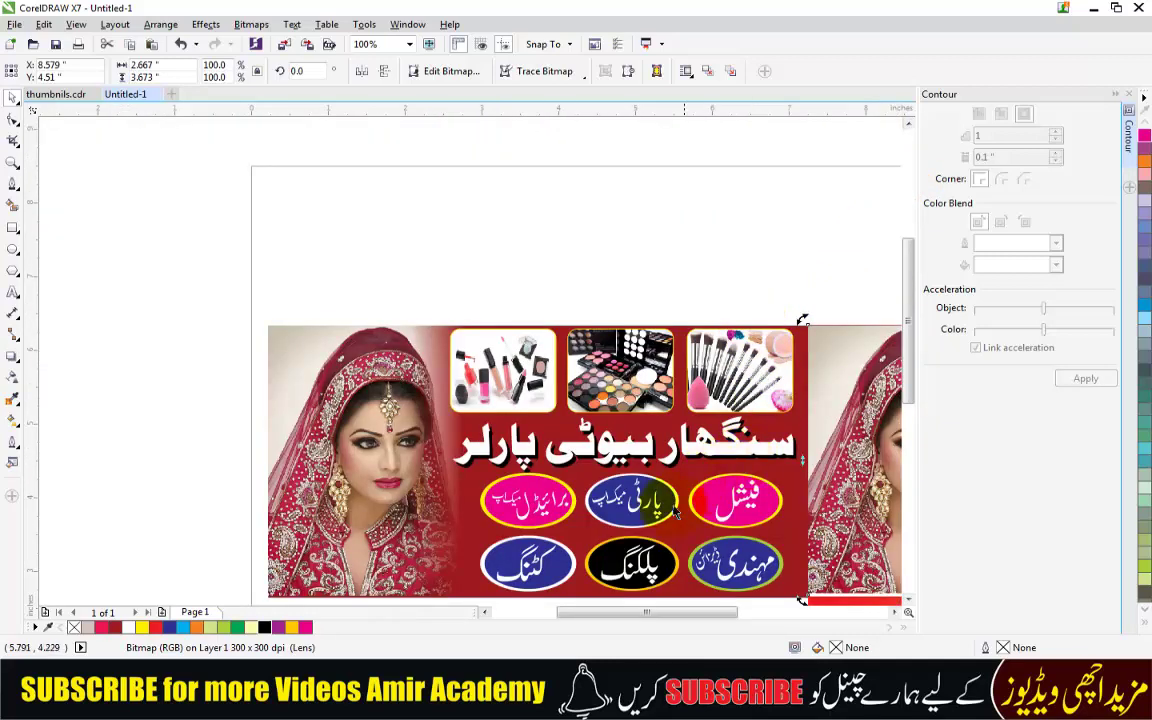
pyautogui.scroll(2, 675, 512)
pyautogui.click(676, 345)
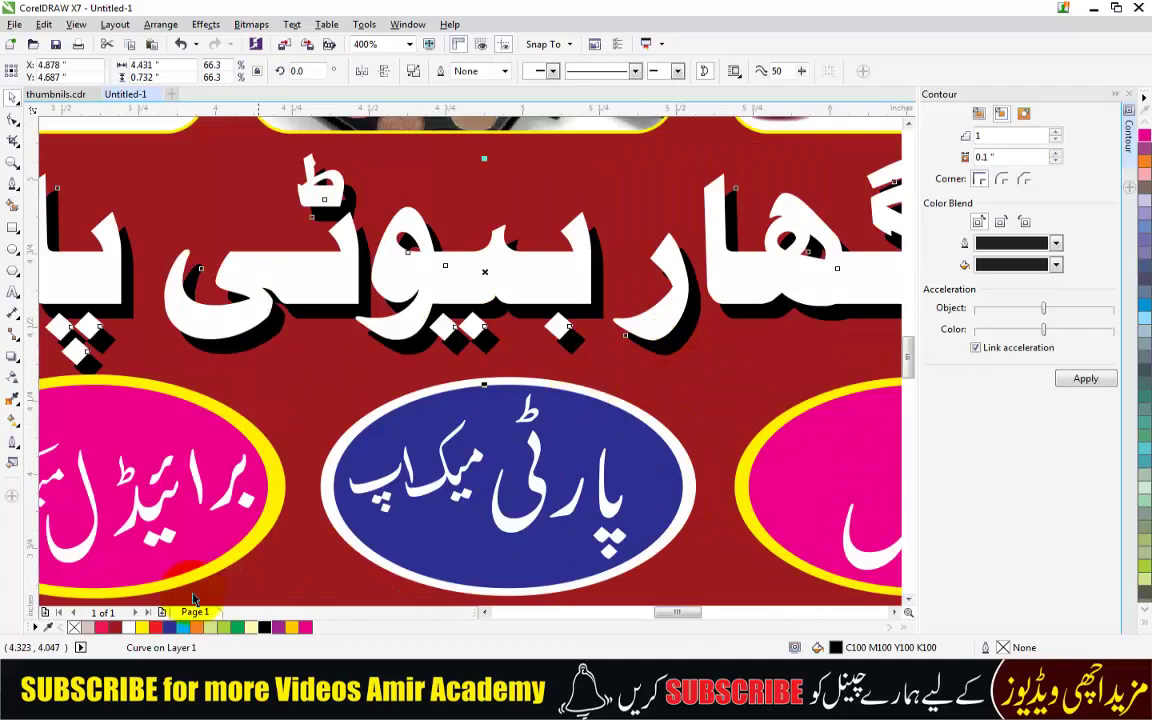
pyautogui.click(141, 627)
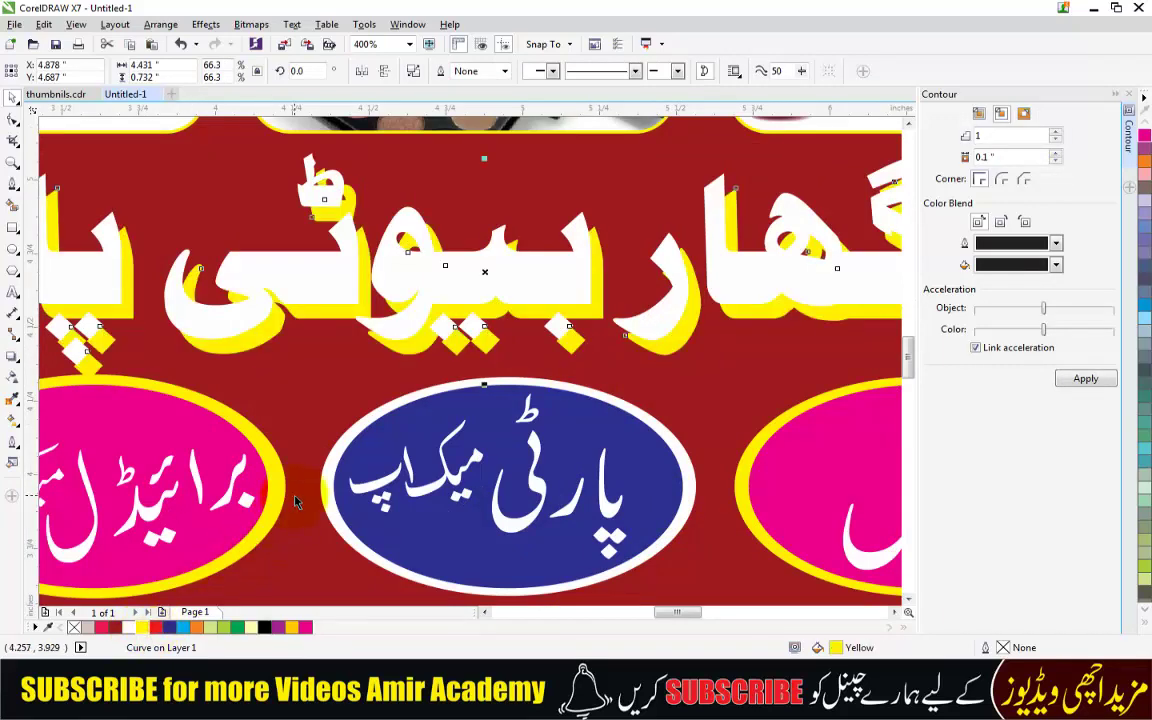
pyautogui.hotkey('ctrl', 'z')
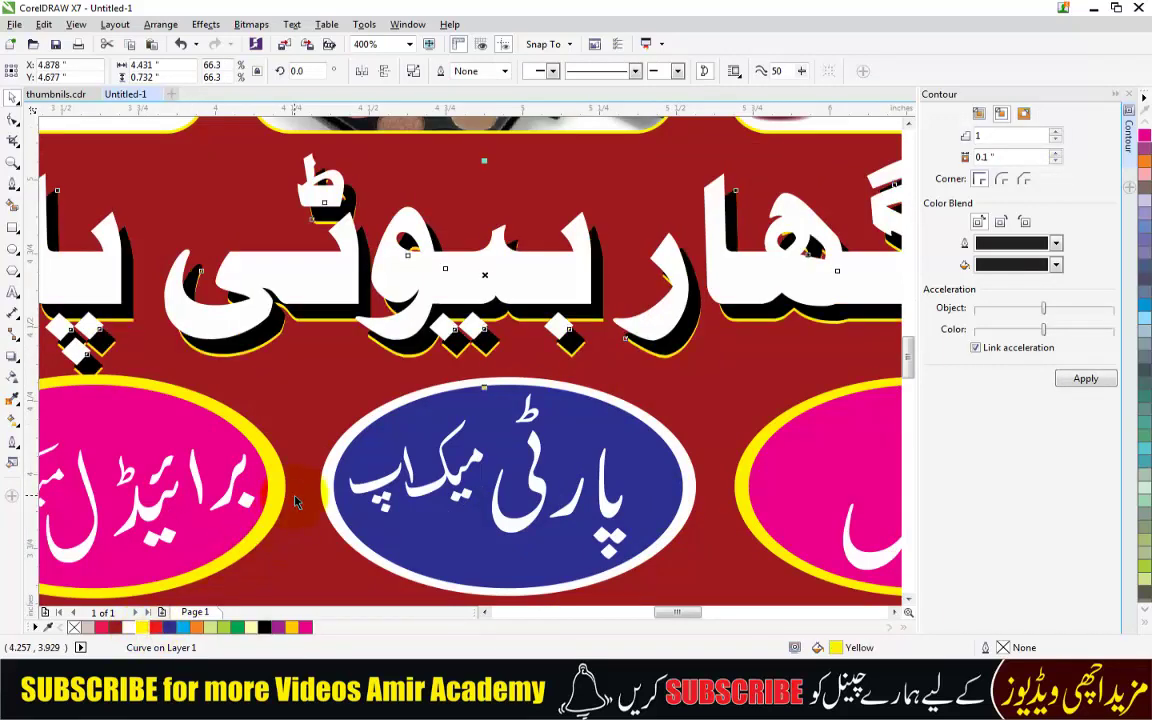
pyautogui.press('Right')
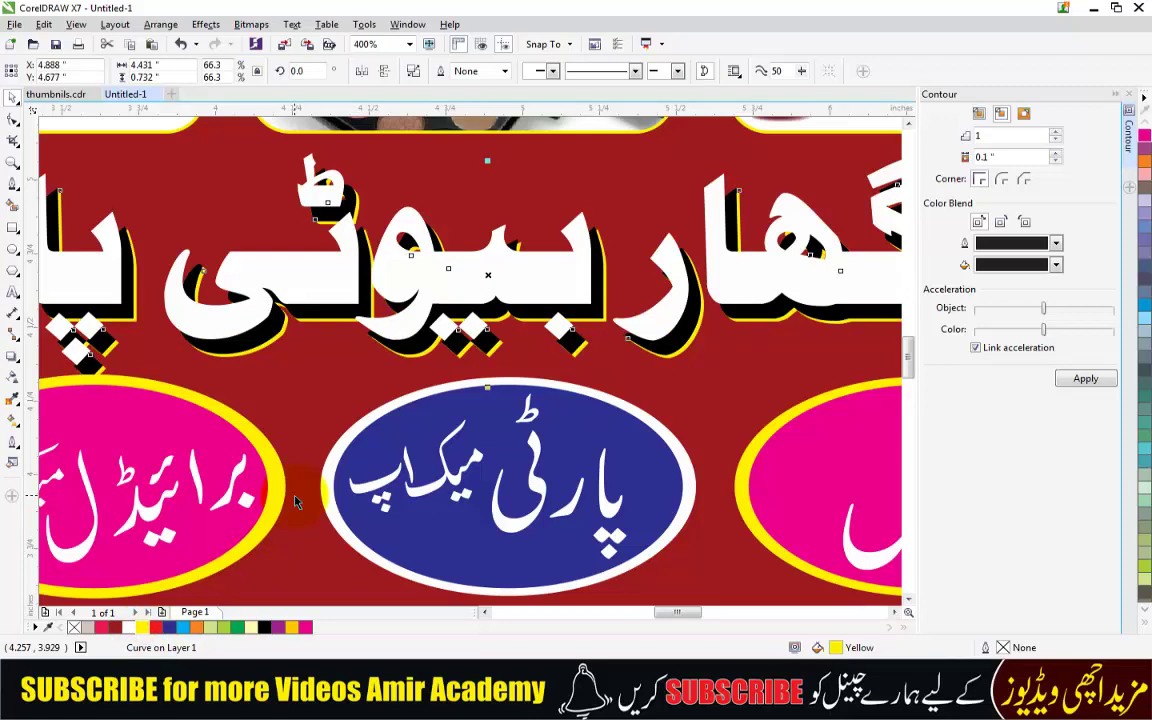
pyautogui.press('F3')
pyautogui.click(798, 357)
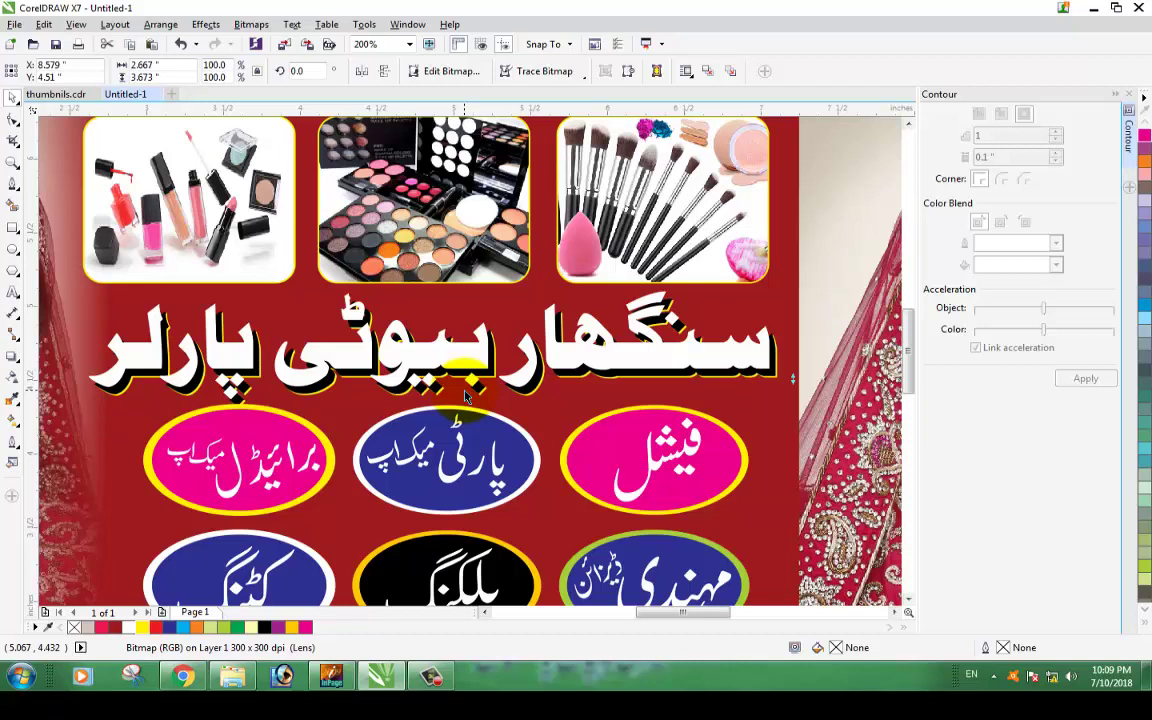
# - Draw a strip about 7.02 by 0.77 inches directly beneath the new banner, filled red with no outline
pyautogui.scroll(-2, 200, 420)
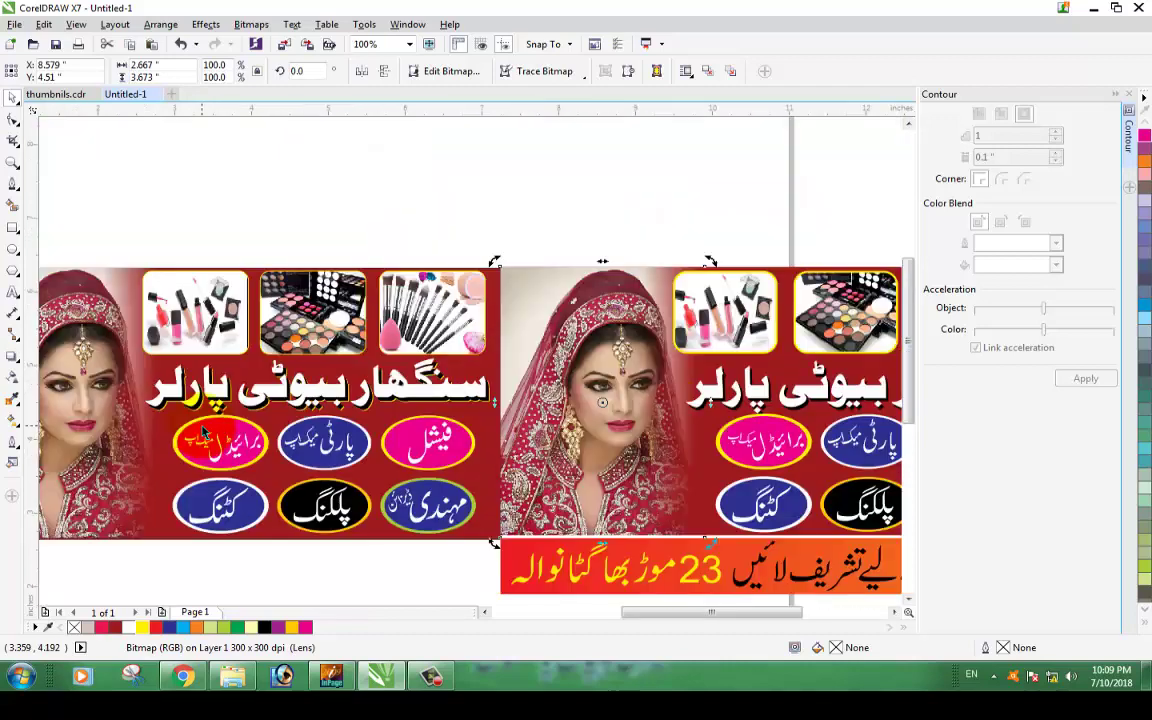
pyautogui.click(368, 576)
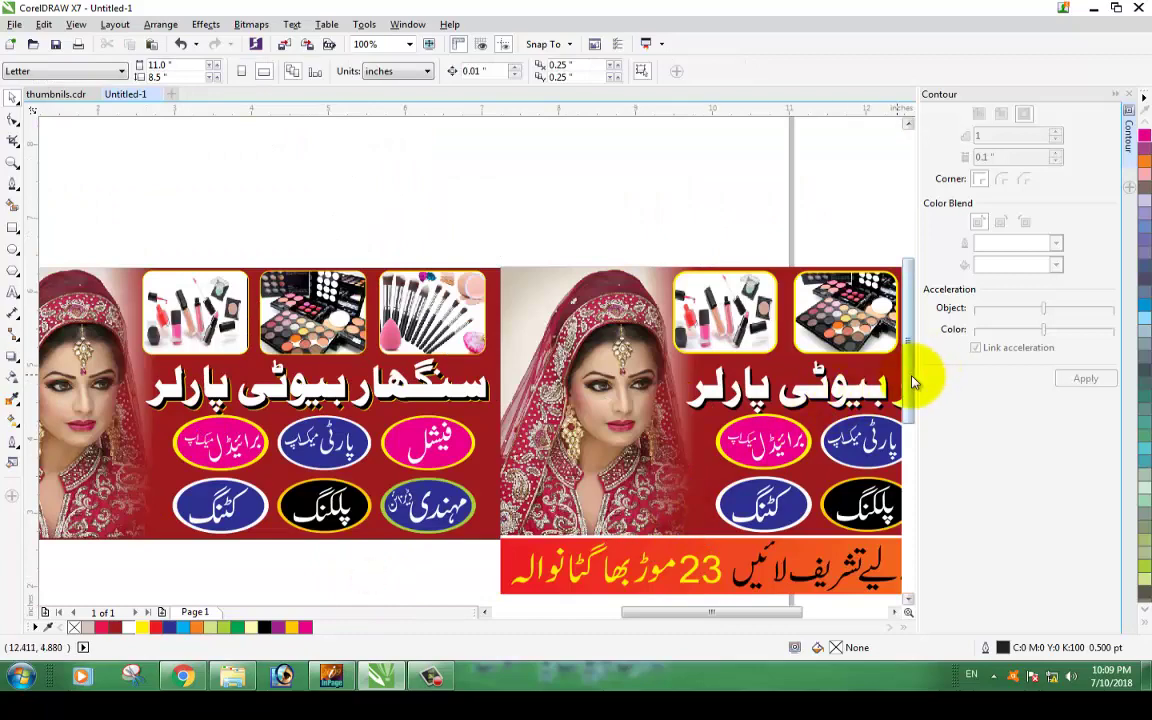
pyautogui.moveTo(912, 381); pyautogui.dragTo(912, 442)
pyautogui.moveTo(725, 613); pyautogui.dragTo(674, 612)
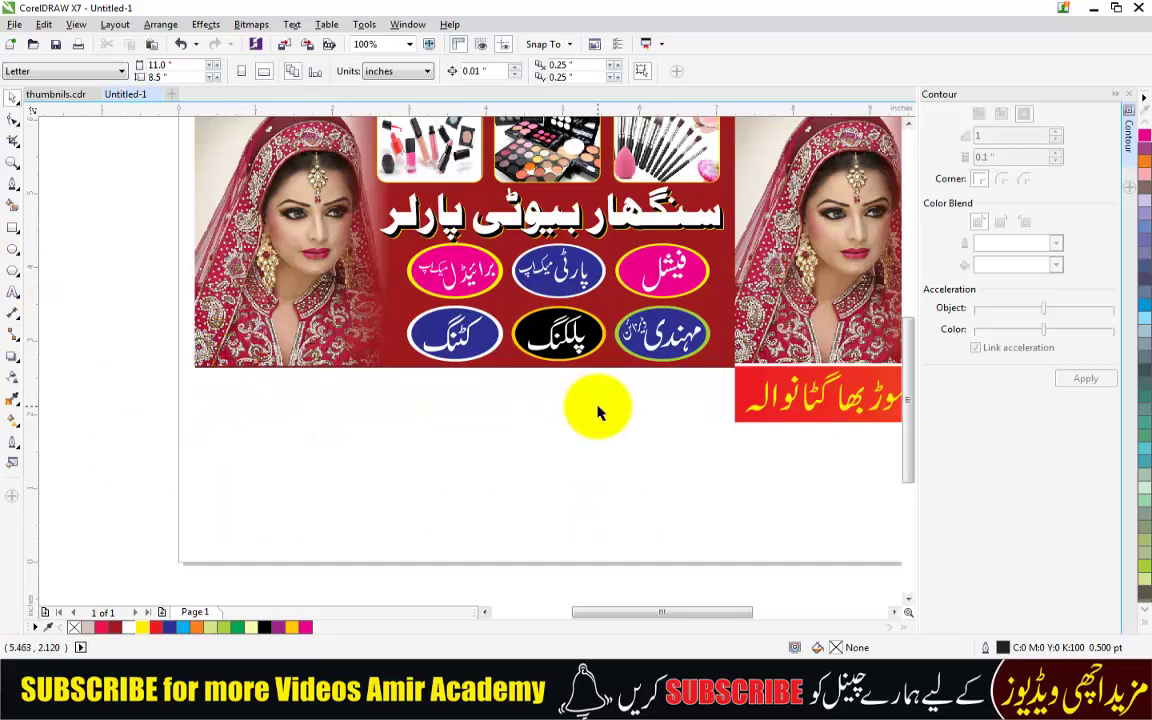
pyautogui.click(14, 229)
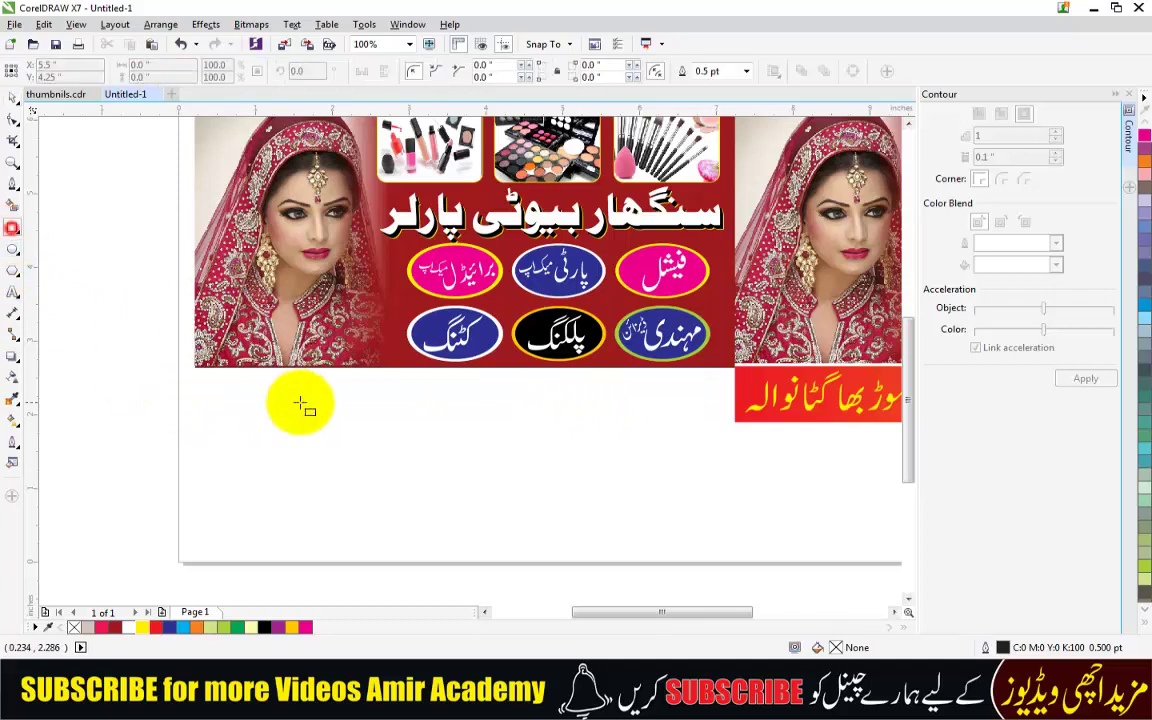
pyautogui.moveTo(195, 368); pyautogui.dragTo(738, 424)
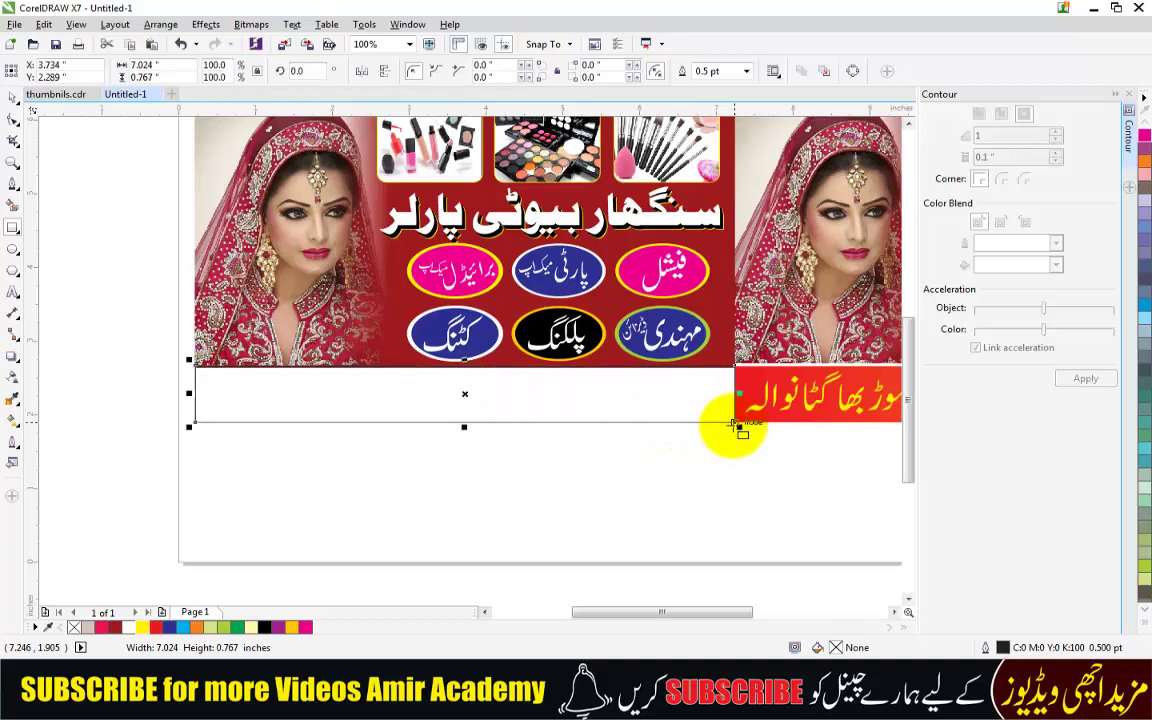
pyautogui.click(155, 626)
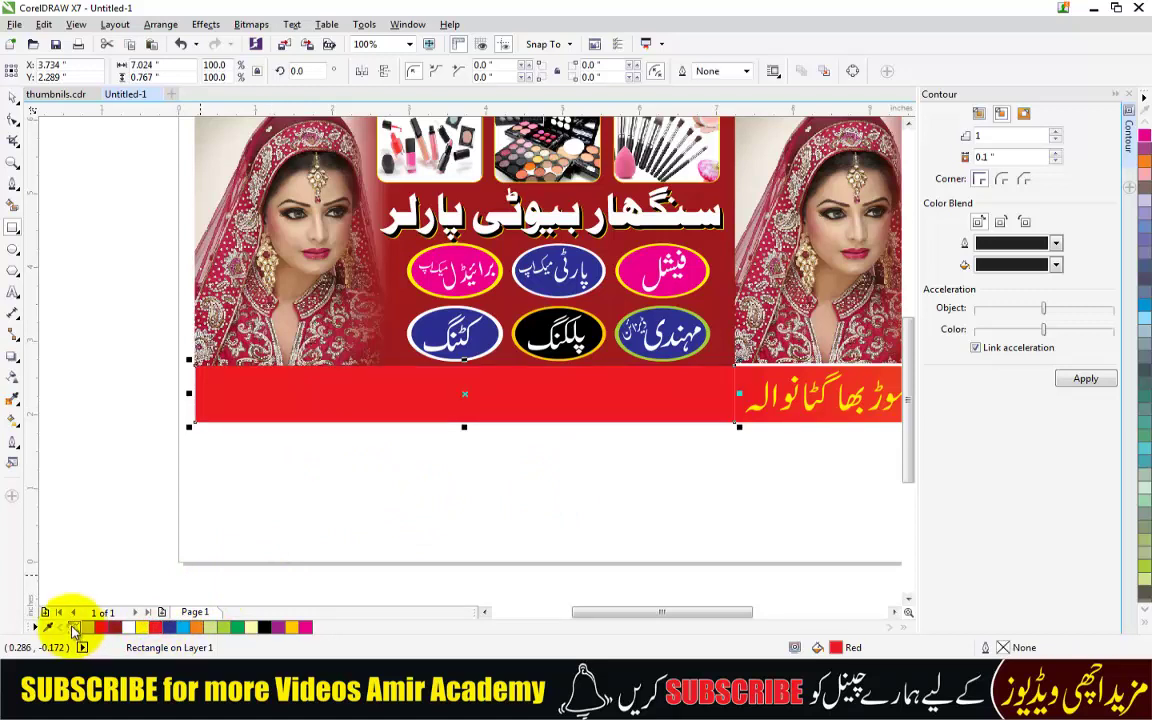
# - Apply a horizontal linear fountain fill along the red strip, starting from red at its left end
pyautogui.click(12, 96)
pyautogui.click(67, 336)
pyautogui.click(270, 400)
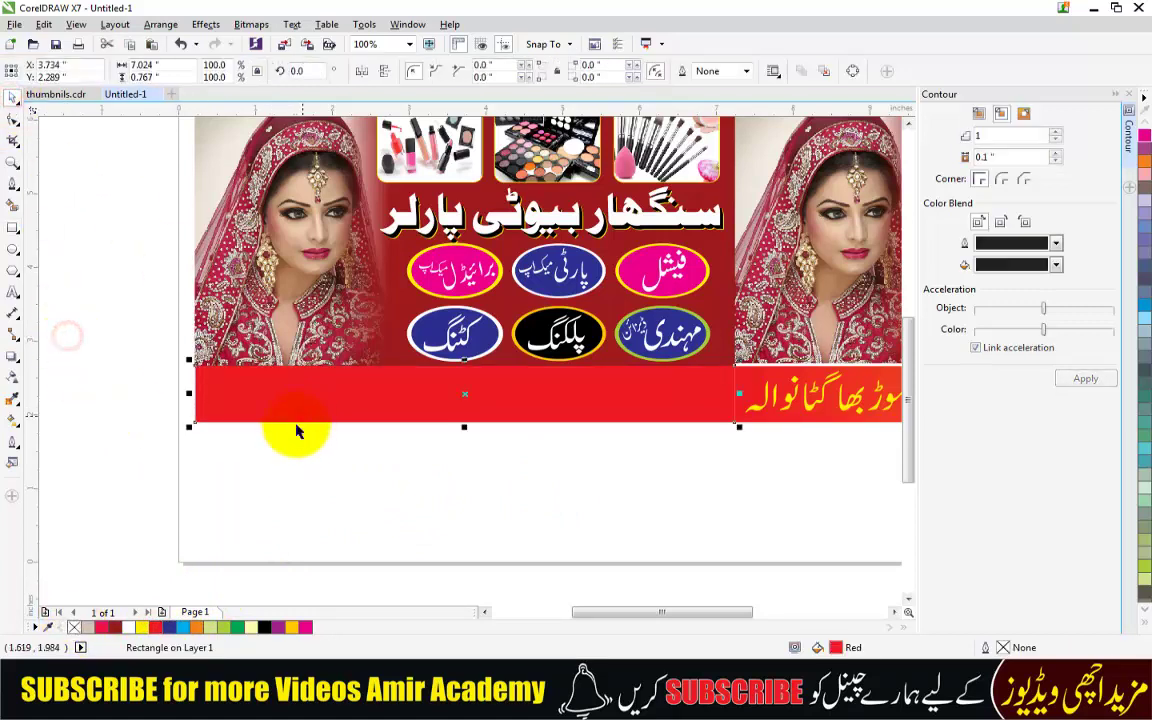
pyautogui.click(15, 428)
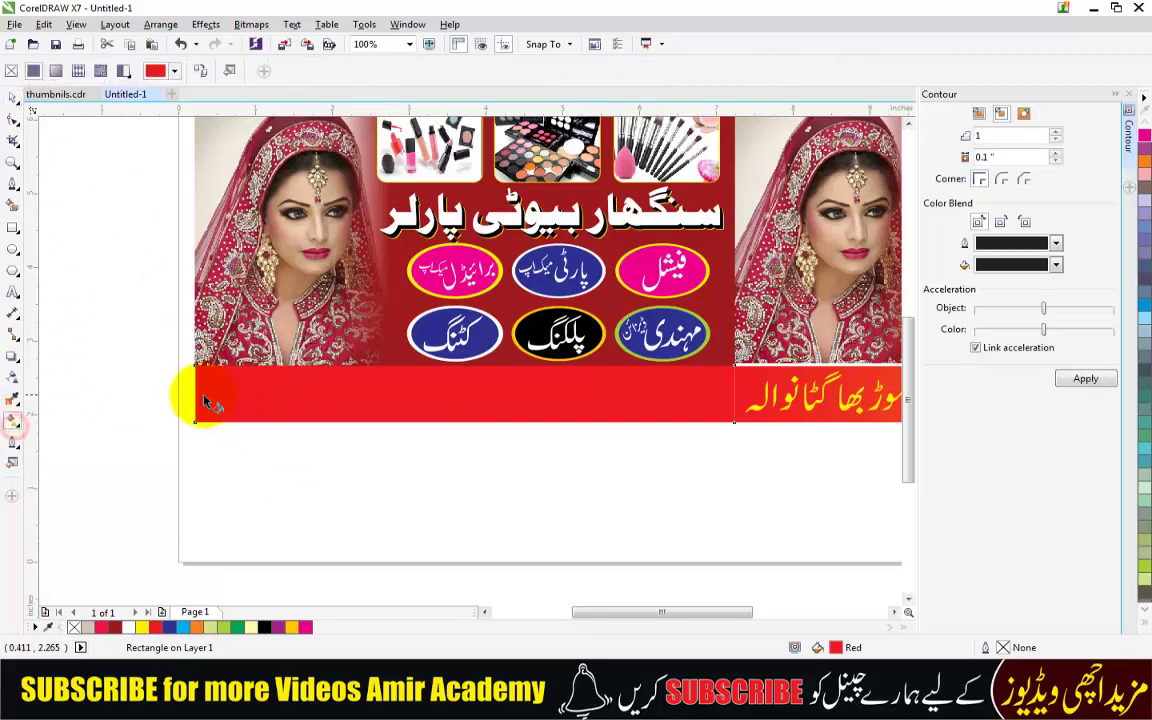
pyautogui.moveTo(196, 395); pyautogui.dragTo(731, 391)
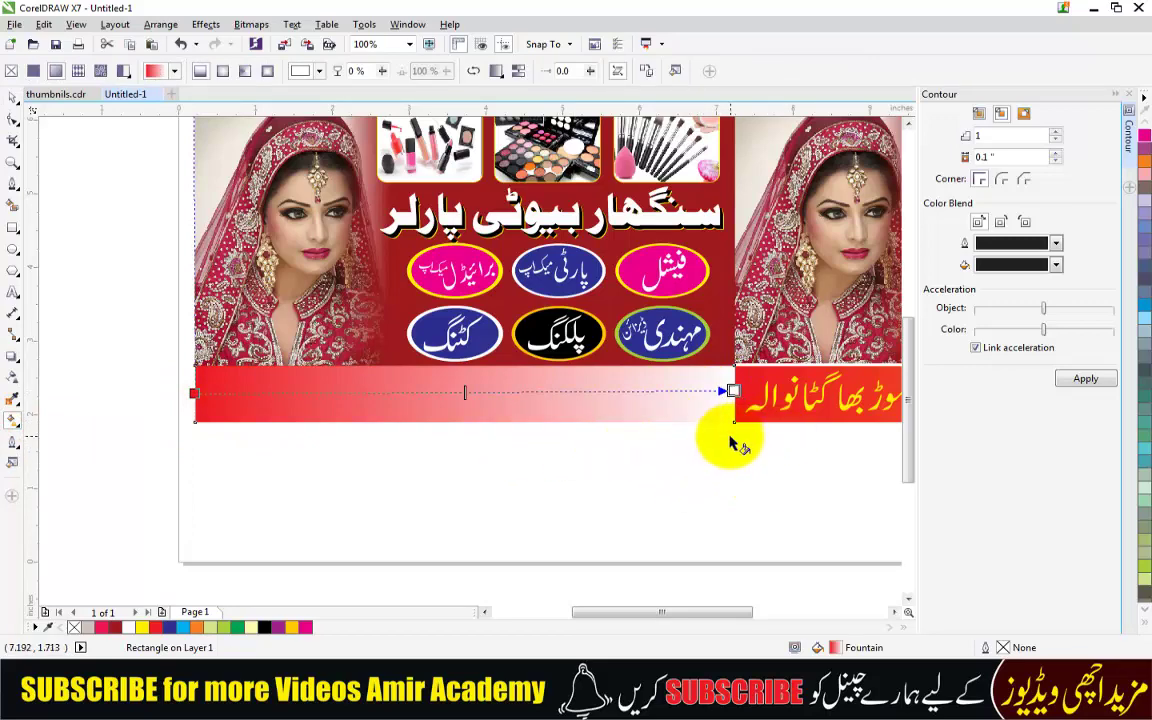
# - Set the right end colour of the strip's fountain fill to orange, matching the finished banner's strip
pyautogui.moveTo(689, 612); pyautogui.dragTo(758, 612)
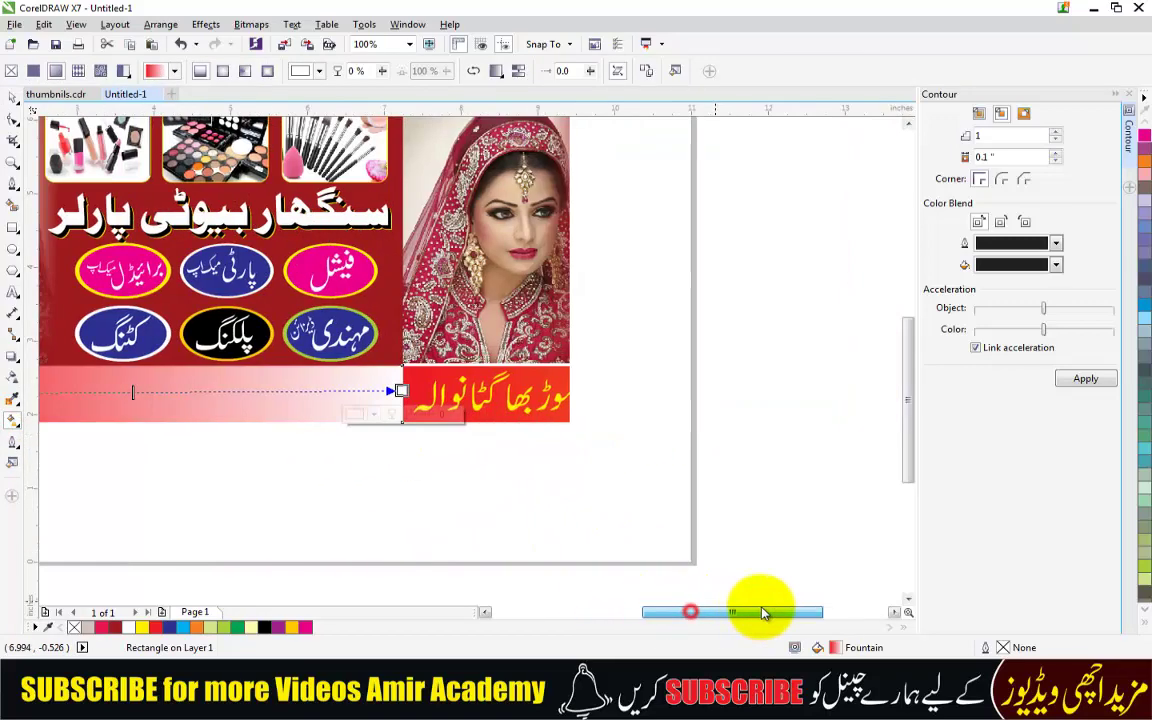
pyautogui.scroll(-2, 676, 483)
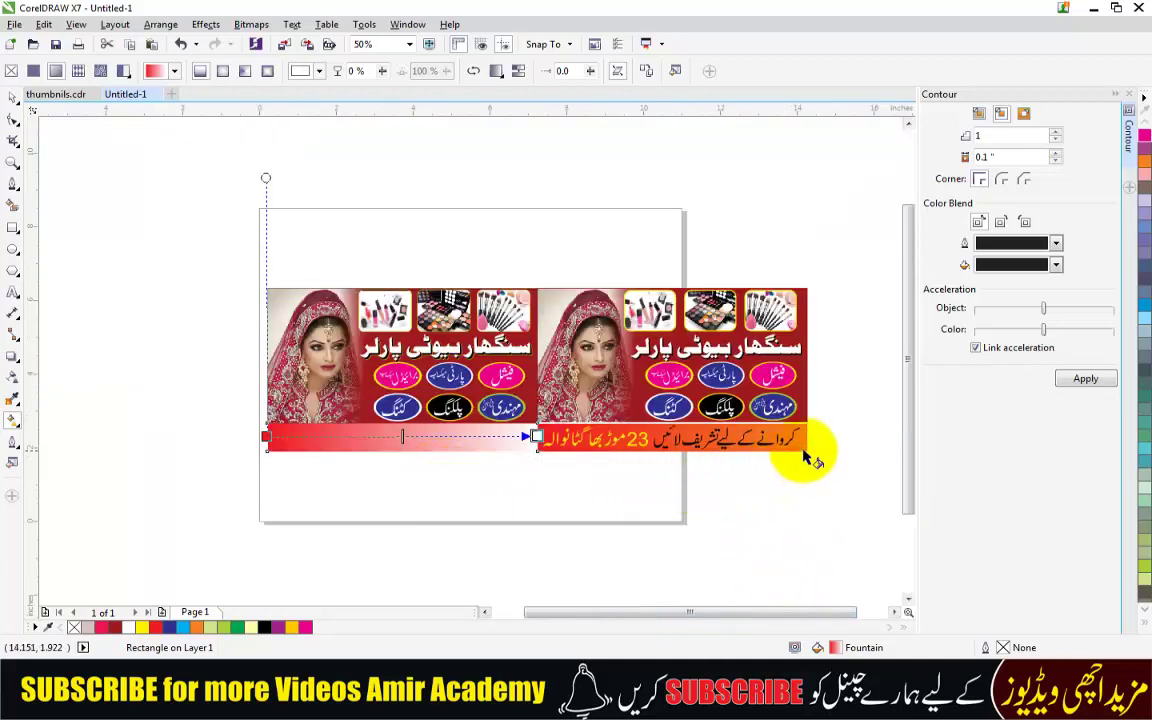
pyautogui.scroll(2, 503, 460)
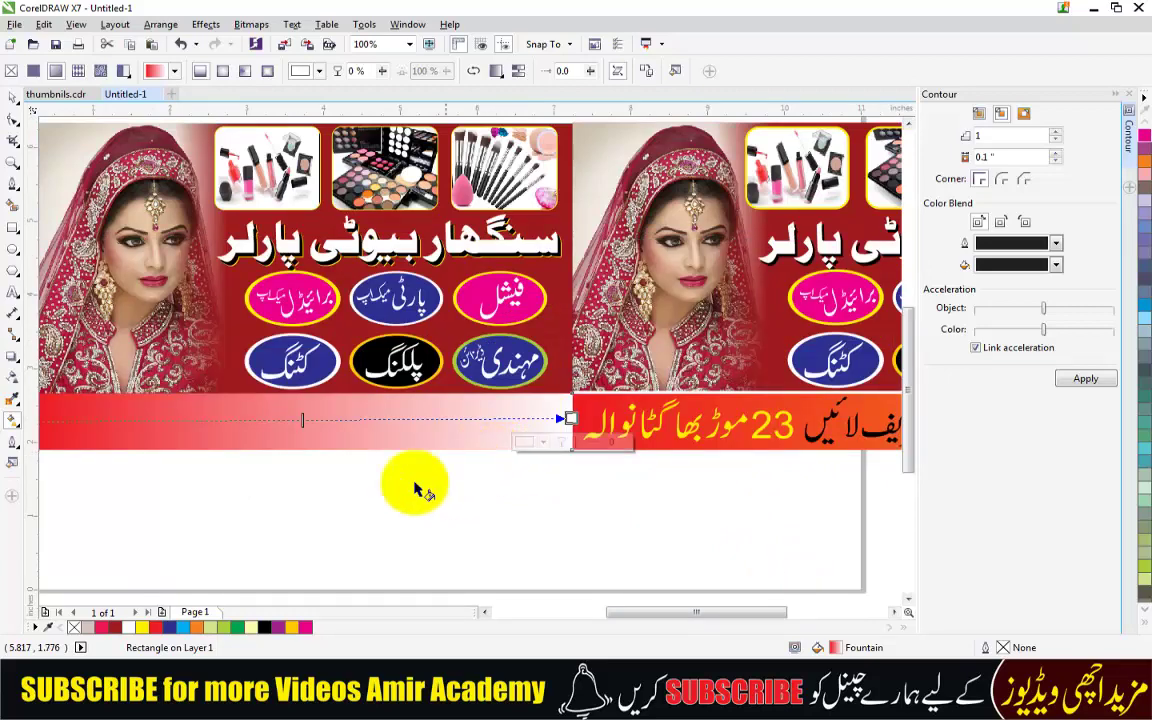
pyautogui.click(566, 418)
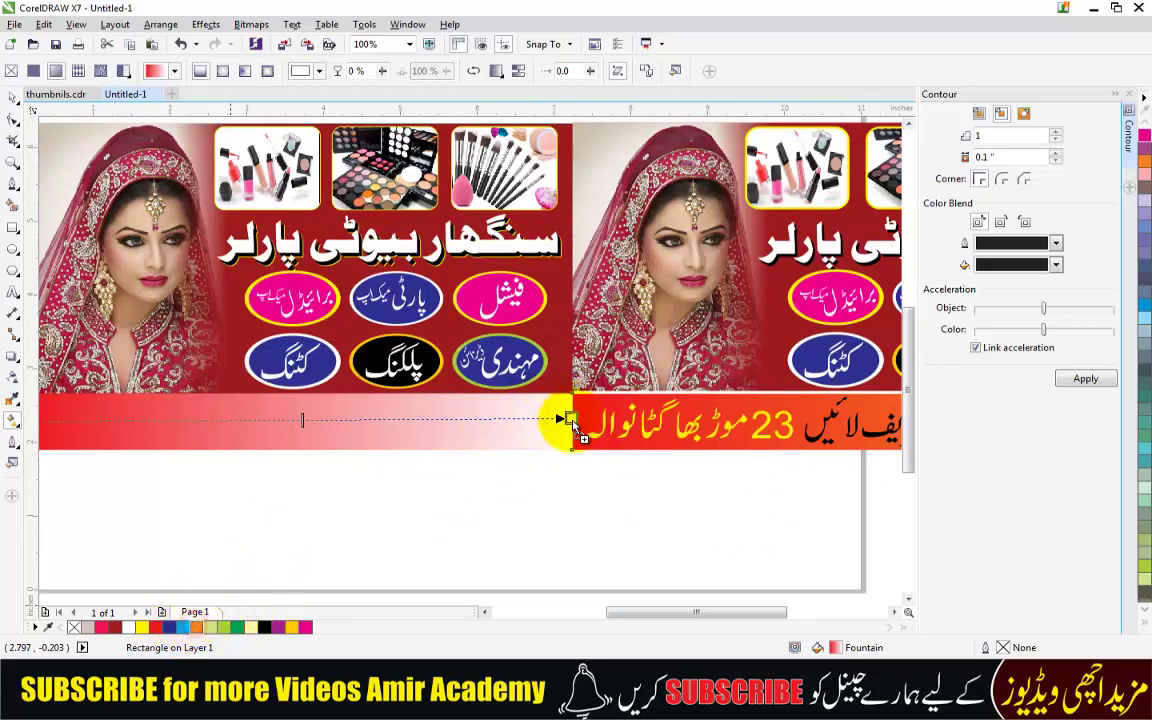
pyautogui.click(520, 388)
pyautogui.scroll(-2, 453, 449)
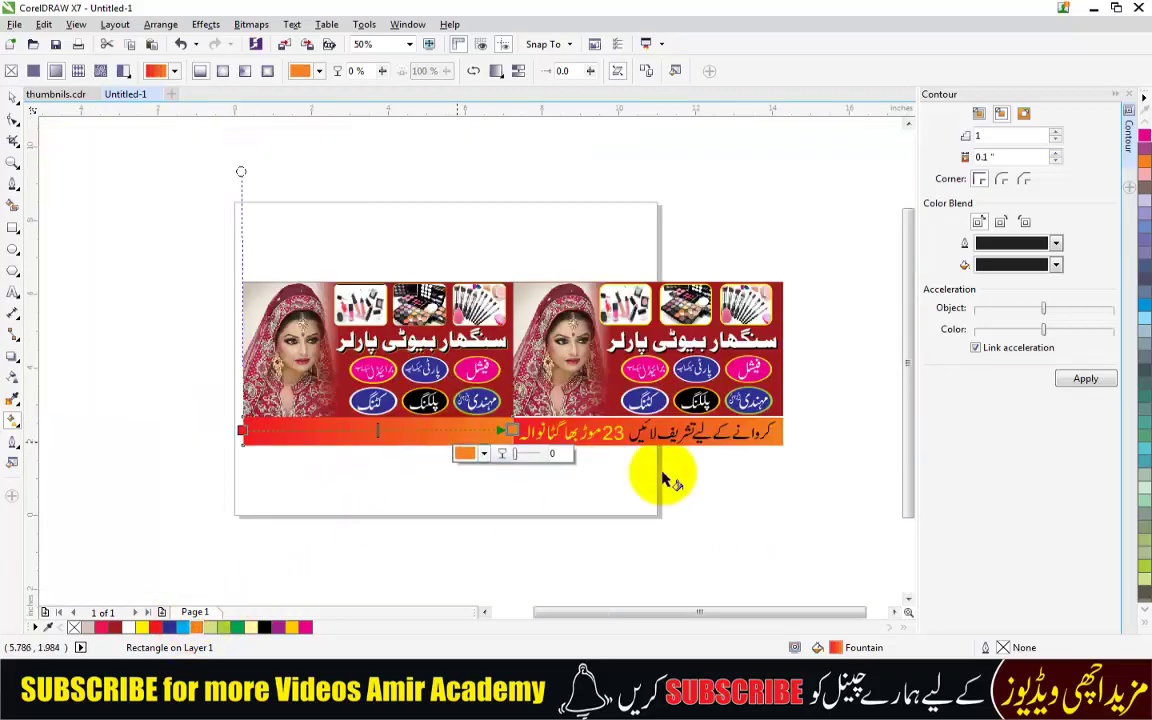
pyautogui.click(14, 97)
pyautogui.click(104, 354)
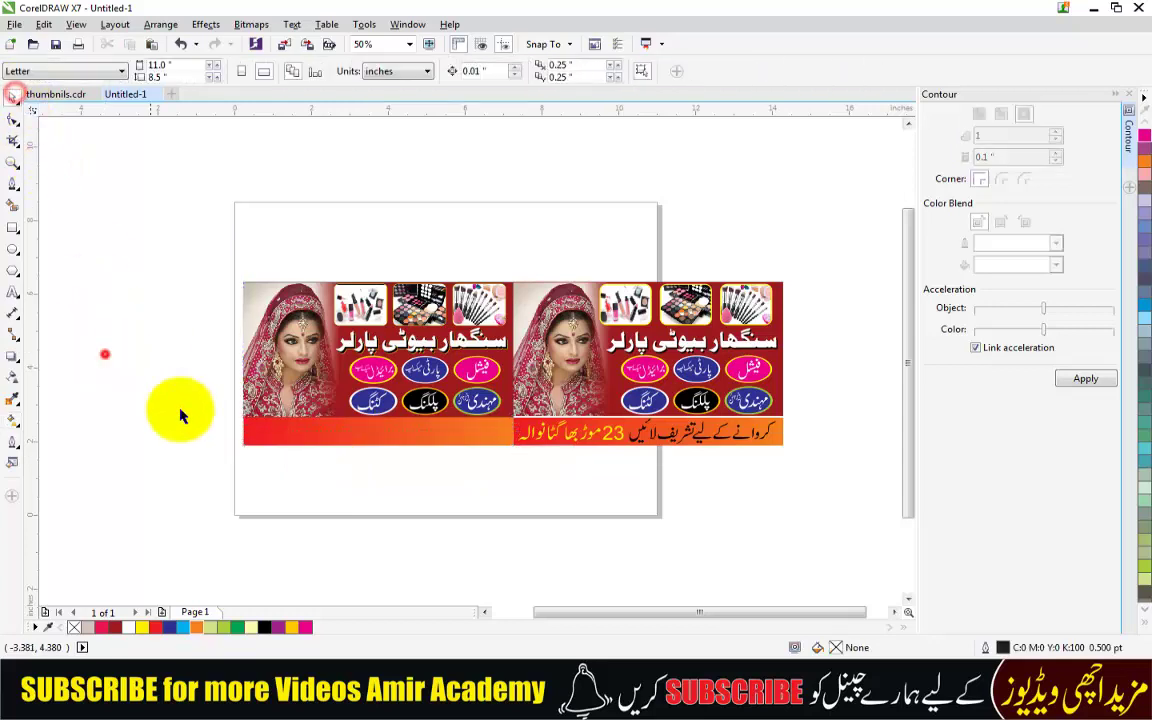
# - Copy the yellow and black Urdu text from the finished banner's bottom strip onto the new red-to-orange strip
pyautogui.click(620, 440)
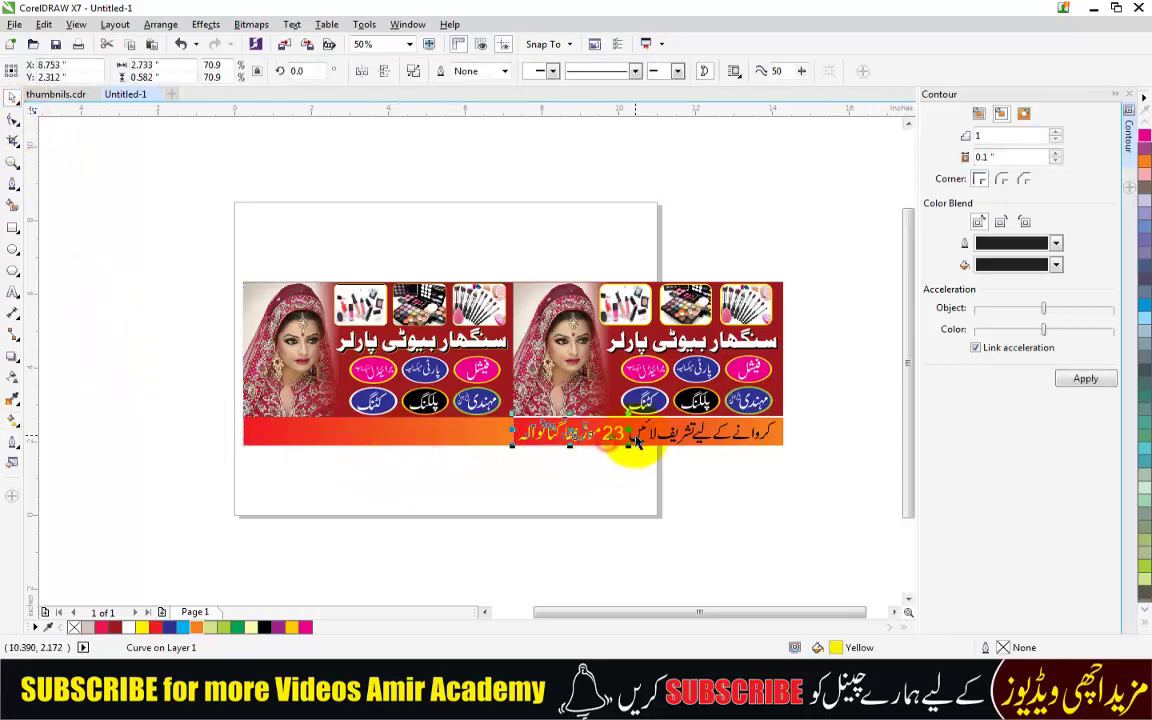
pyautogui.keyDown('shift'); pyautogui.click(687, 437); pyautogui.keyUp('shift')
pyautogui.moveTo(668, 437); pyautogui.dragTo(400, 443)
pyautogui.click(386, 474)
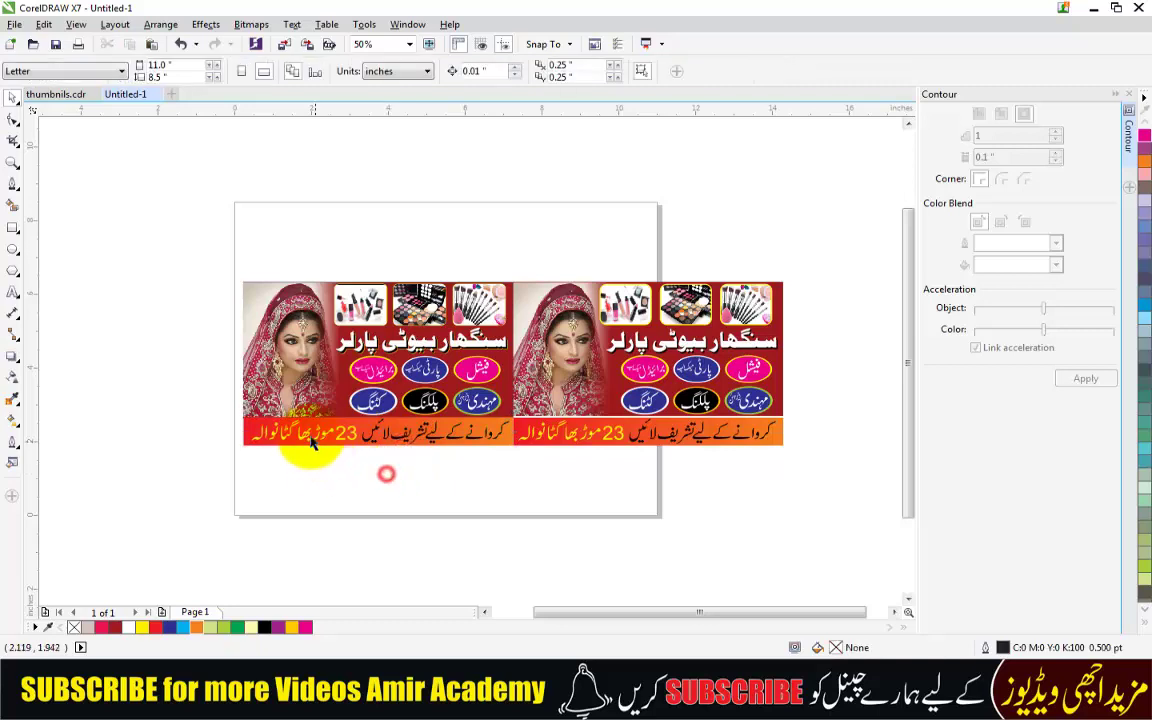